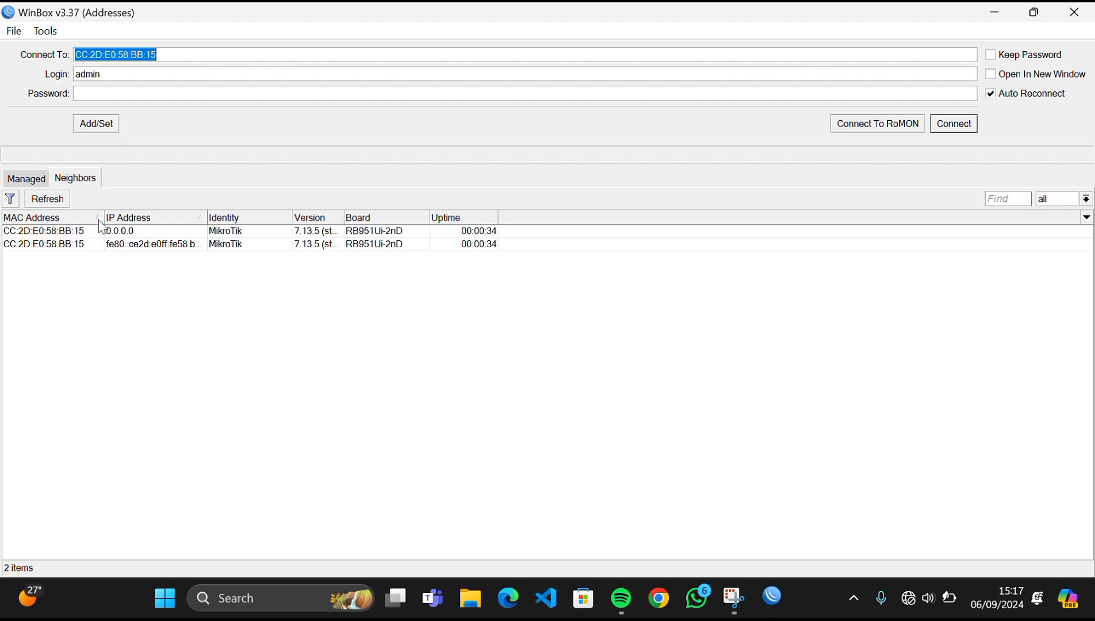
- Connect to the discovered router and dismiss the change-password prompt
left_click(124, 232)
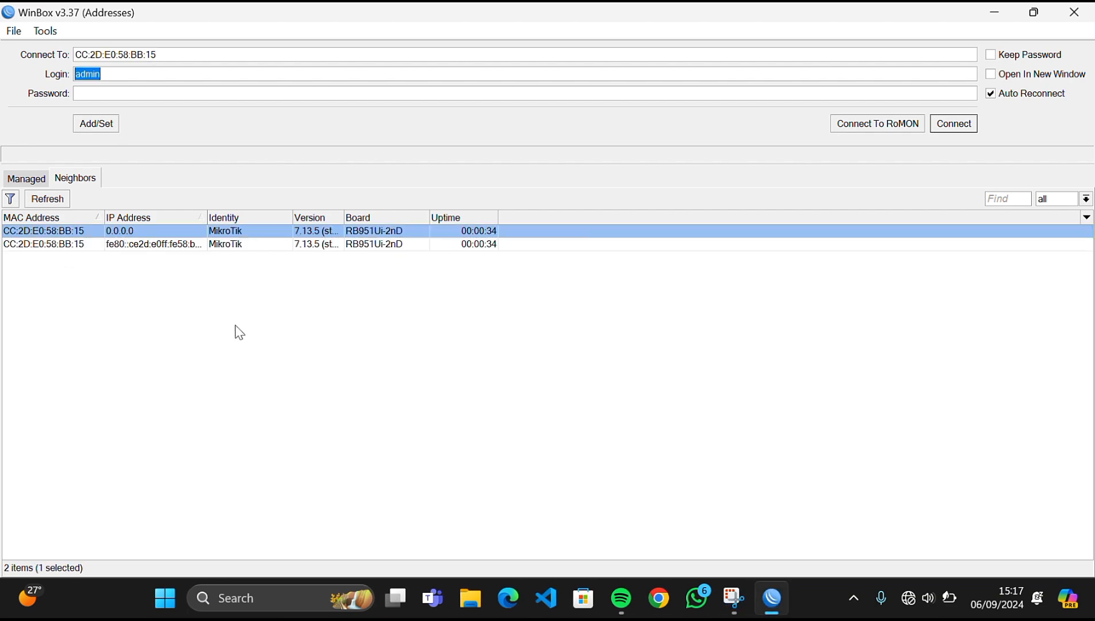
left_click(945, 129)
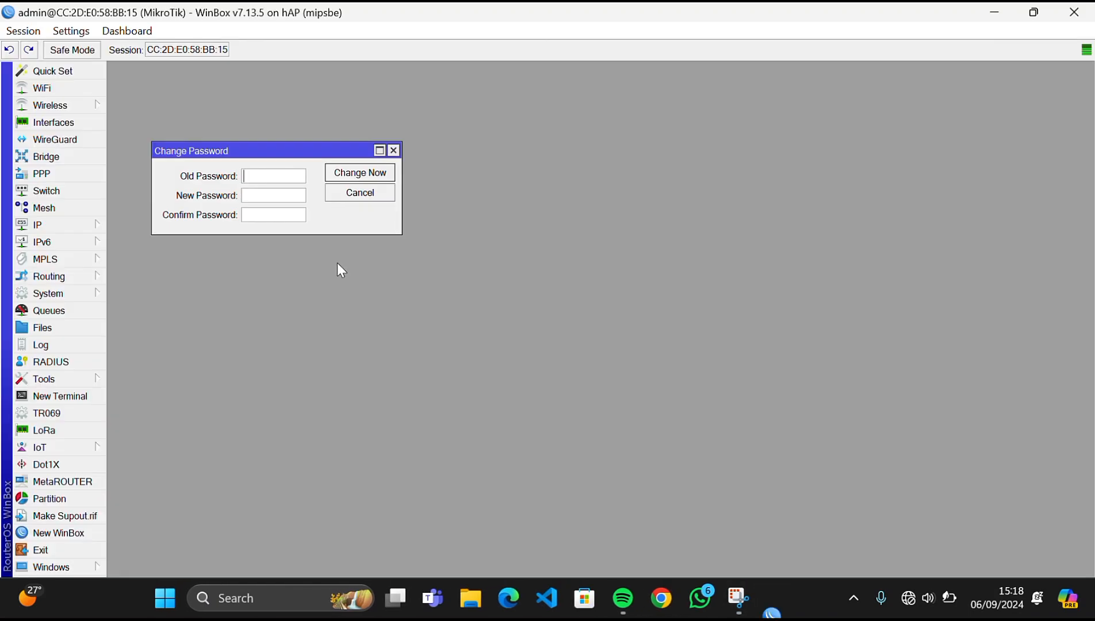
left_click(394, 150)
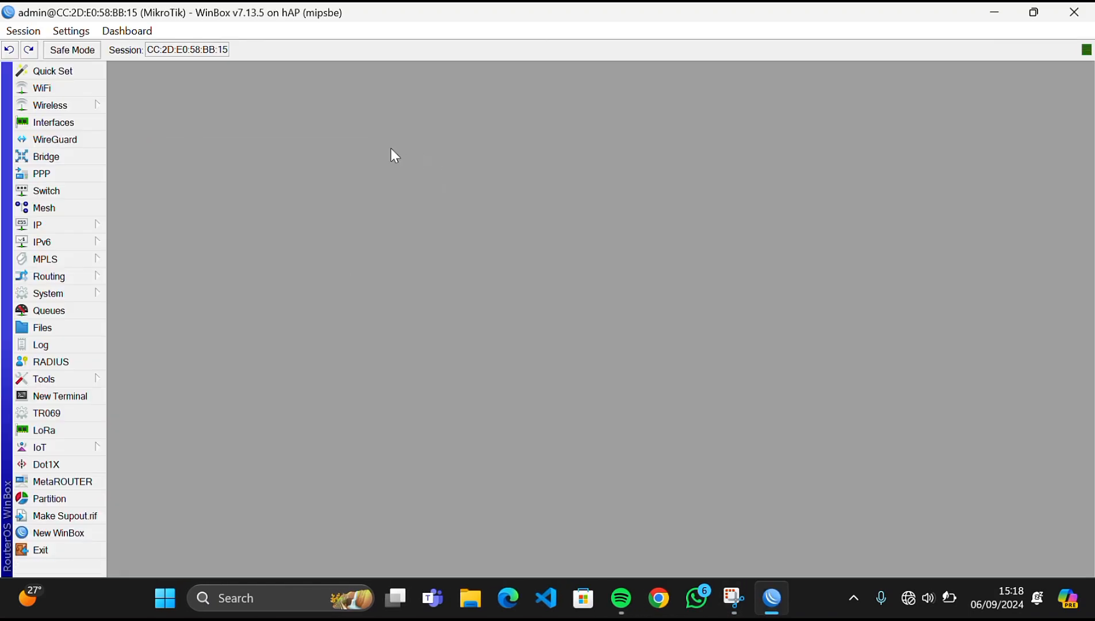
- Add a DHCP client on ether1 and close the DHCP Client list
left_click(94, 227)
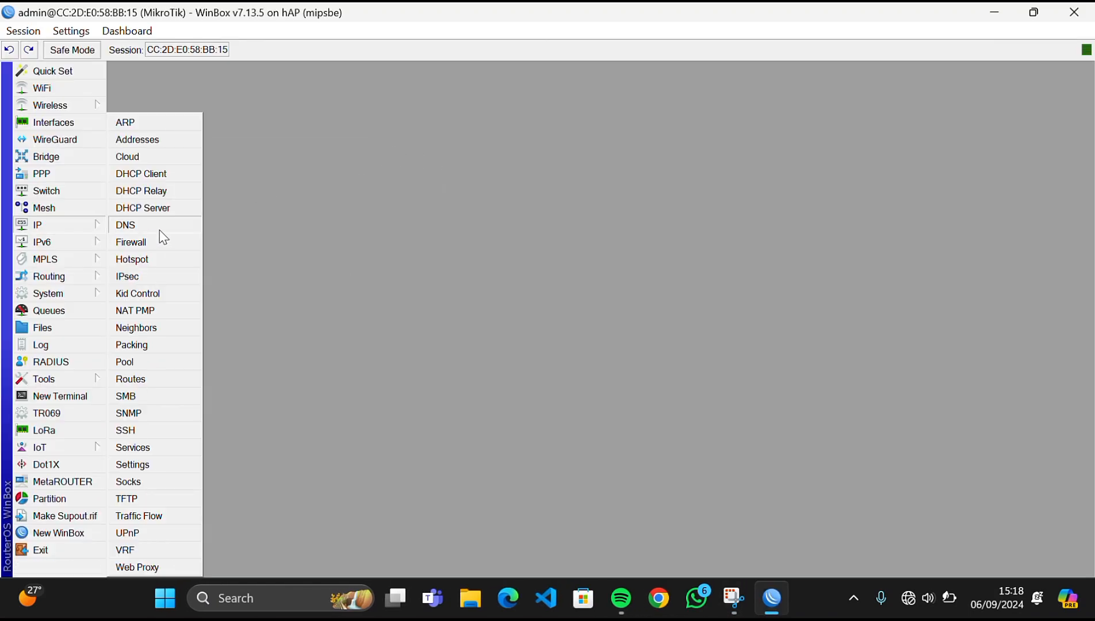
left_click(140, 173)
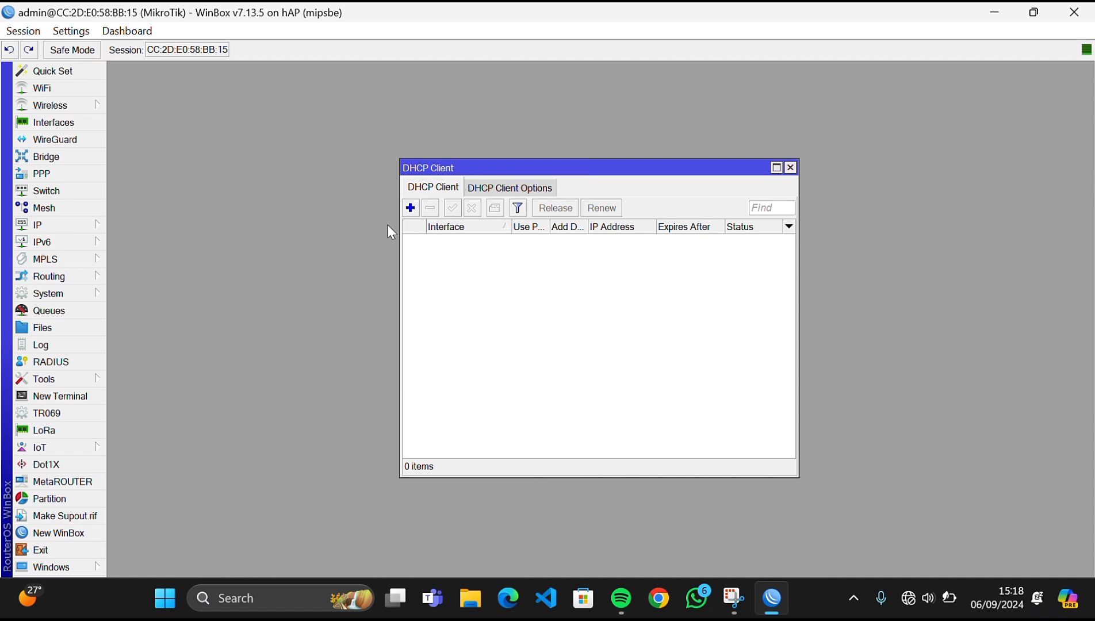
left_click(410, 208)
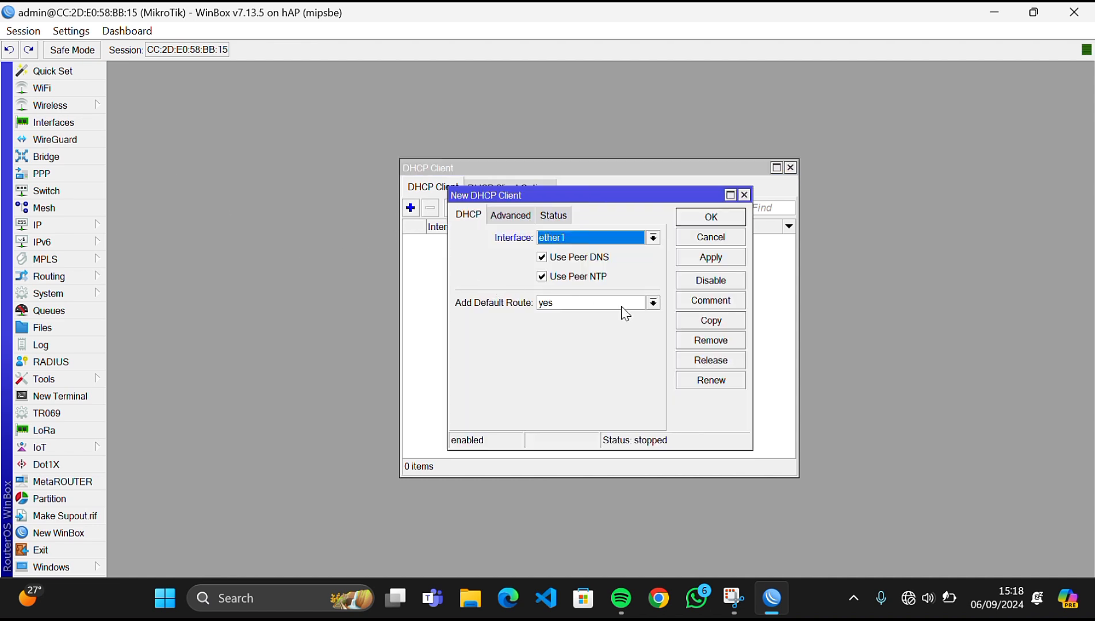
left_click(729, 257)
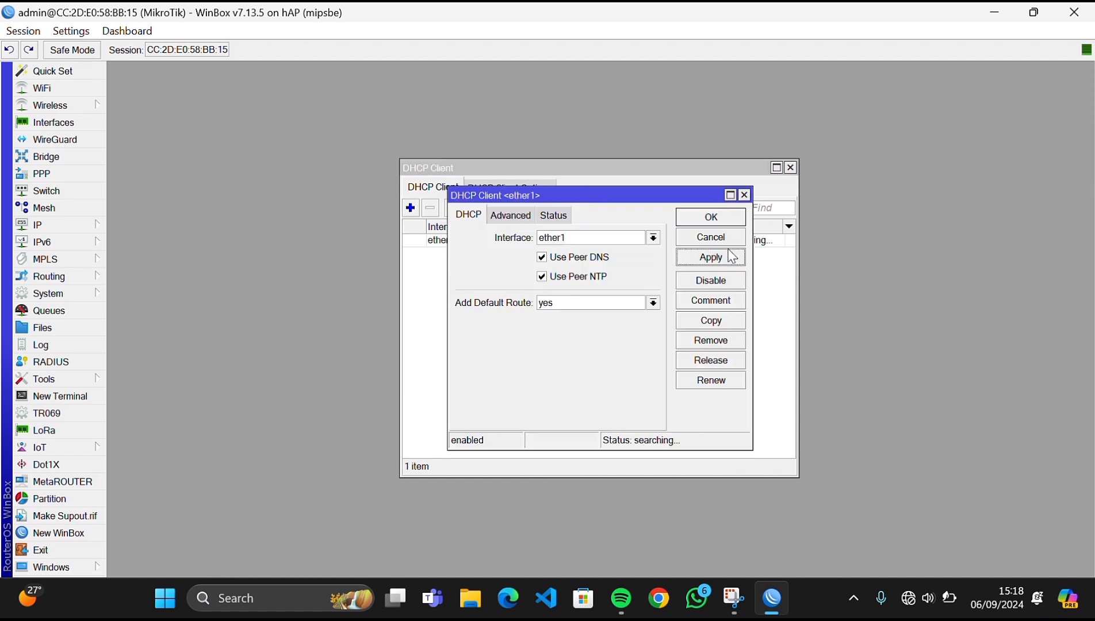
left_click(712, 216)
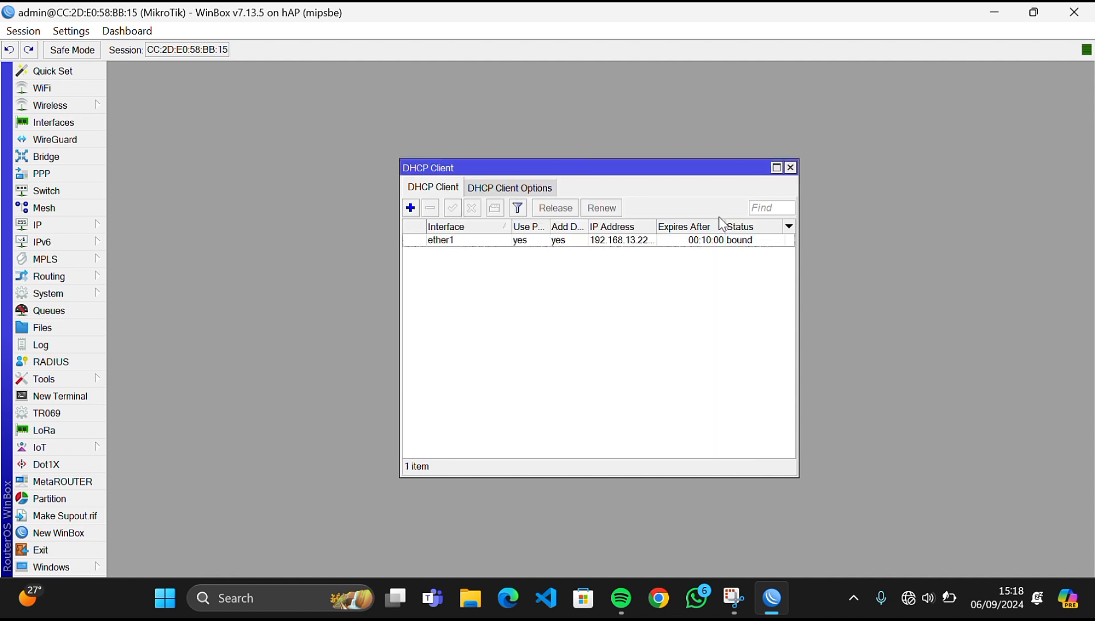
left_click(790, 168)
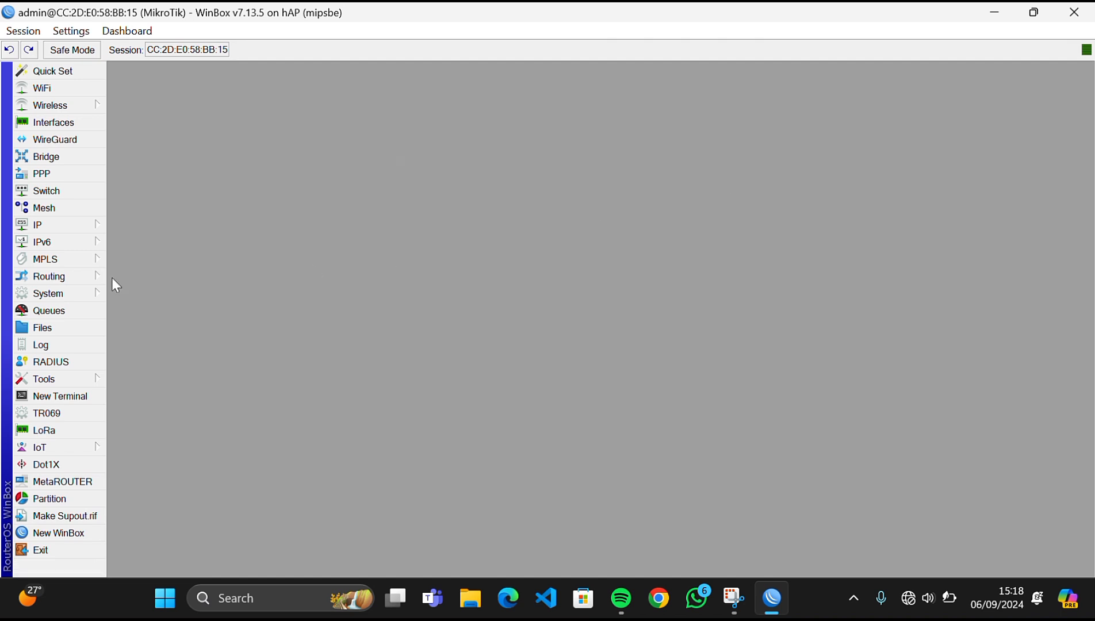
- Enable the NTP client with server 0.asia.pool.ntp.org and apply the settings
left_click(75, 294)
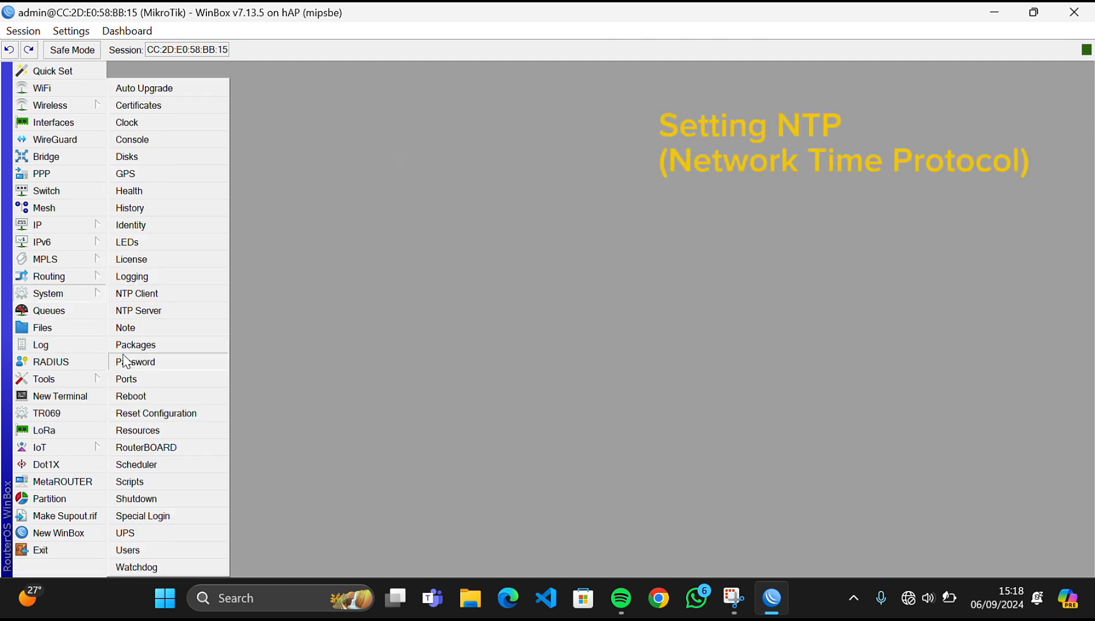
left_click(171, 296)
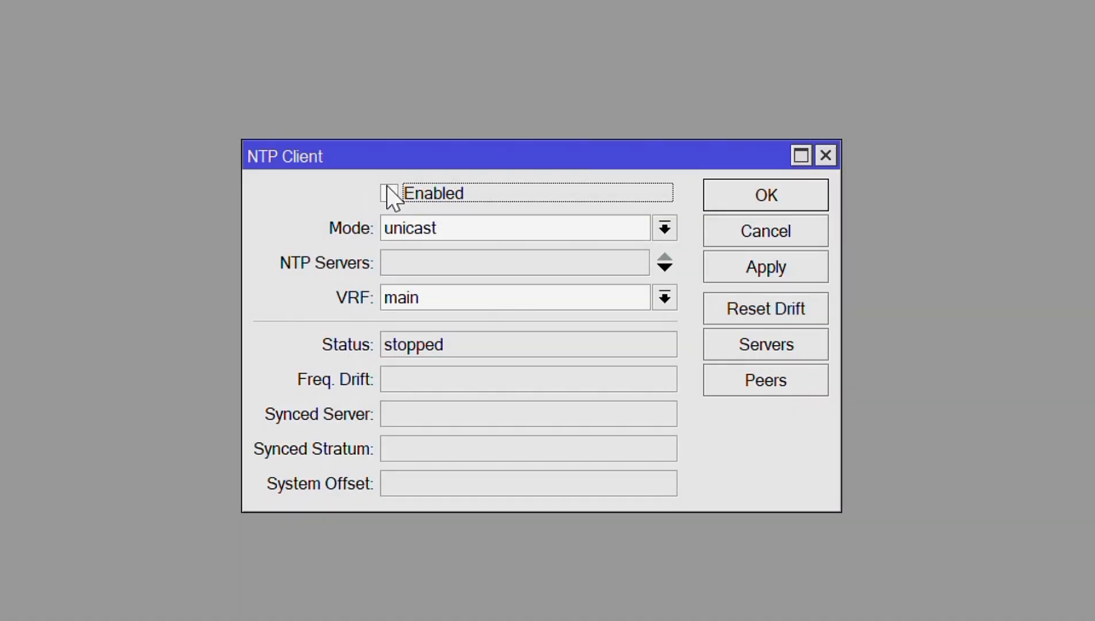
left_click(391, 194)
left_click(424, 268)
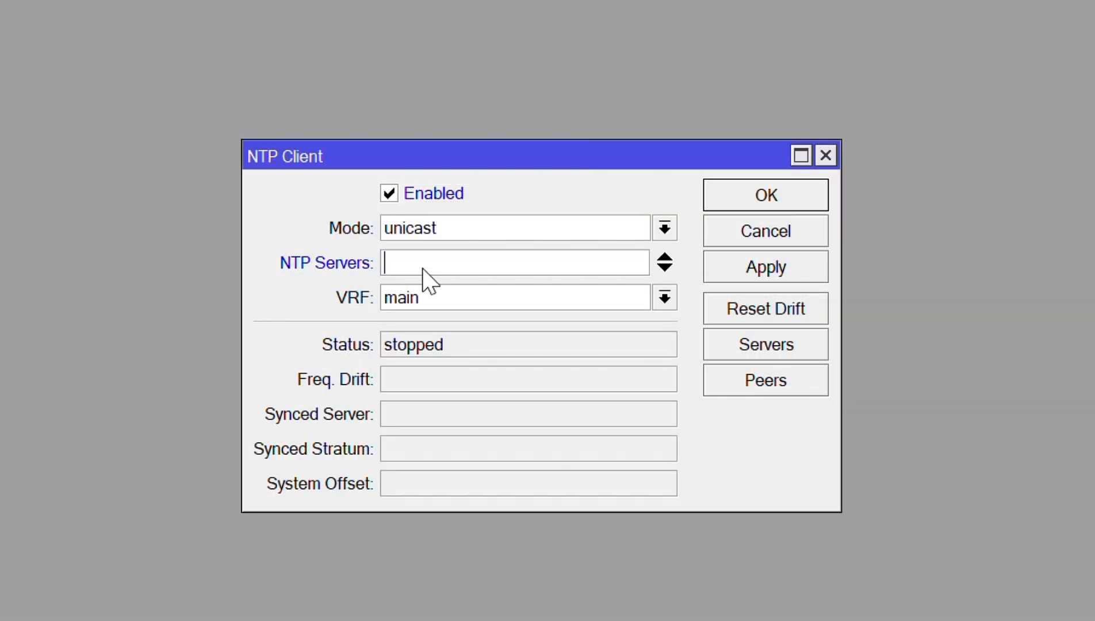
type("0.asia.")
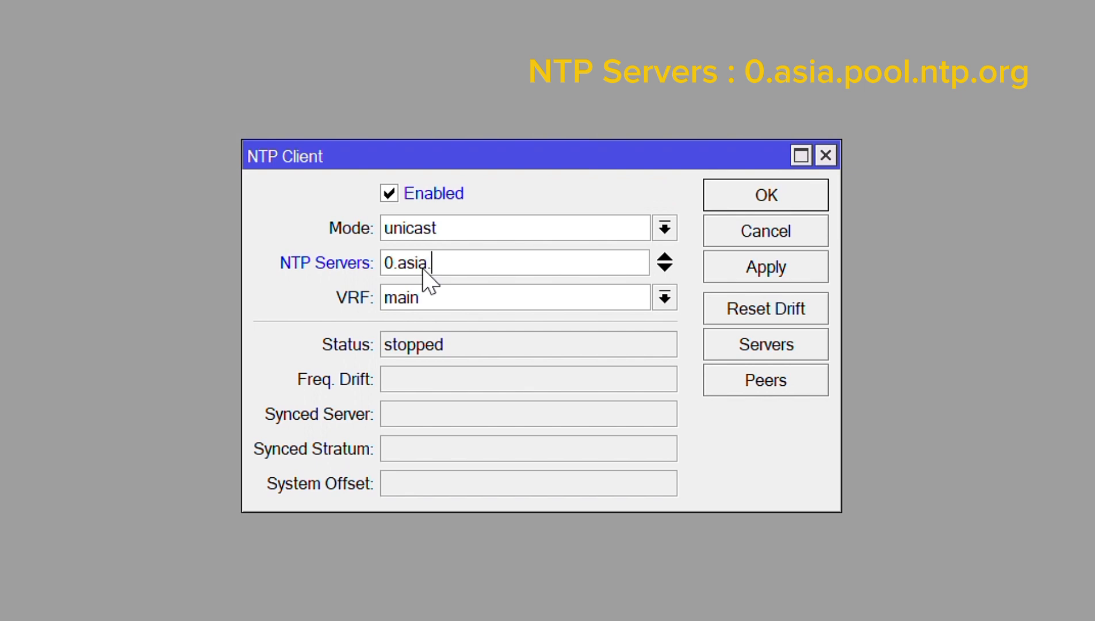
type("pool.ntp.org")
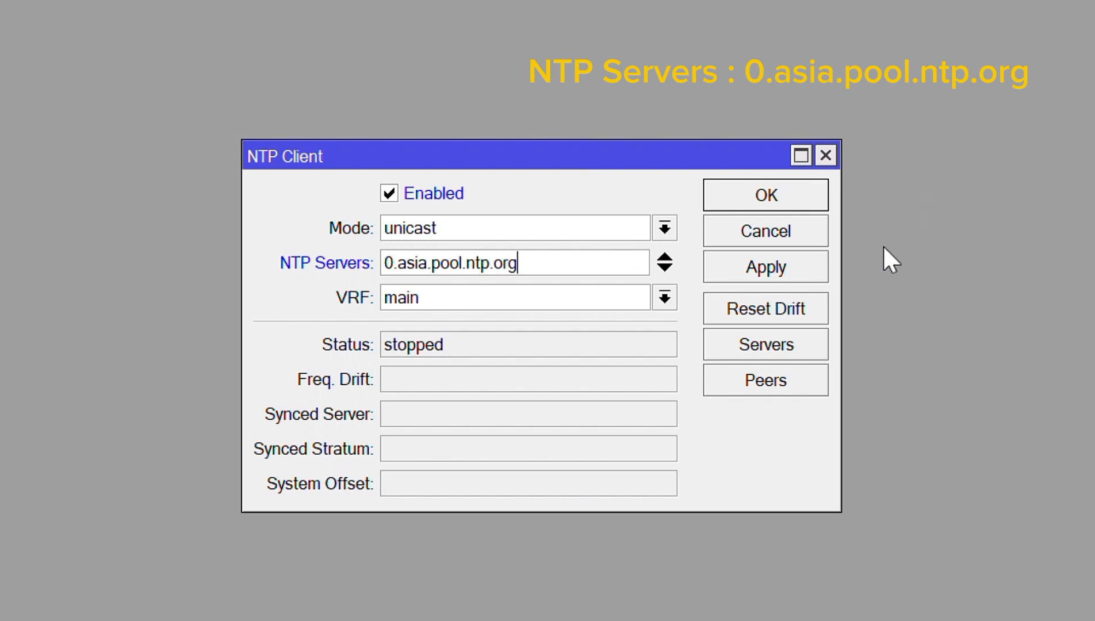
left_click(770, 284)
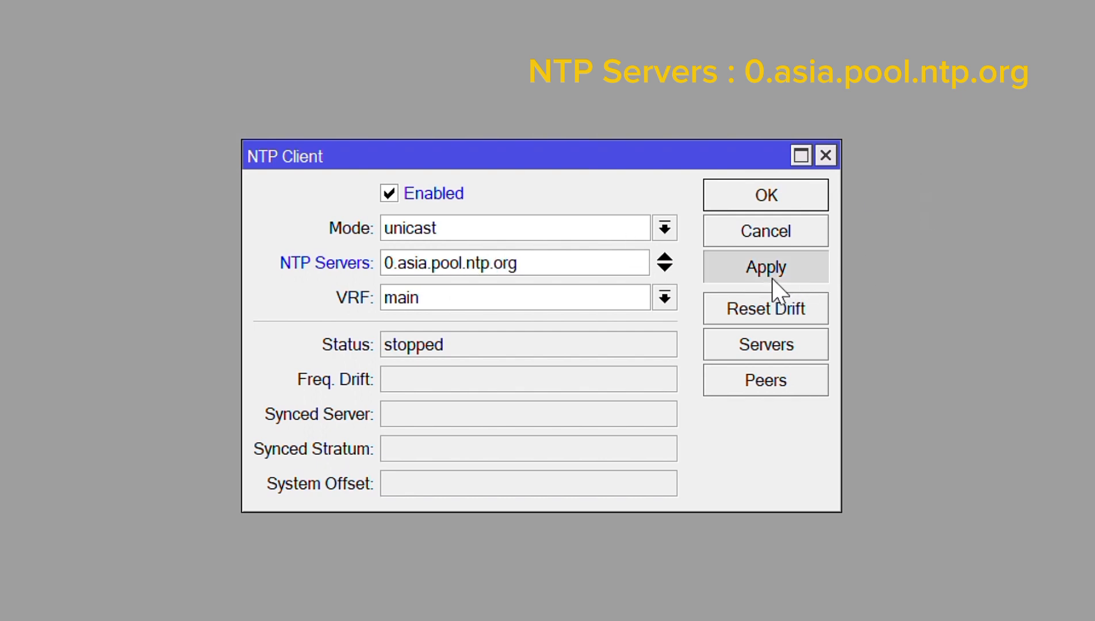
left_click(768, 205)
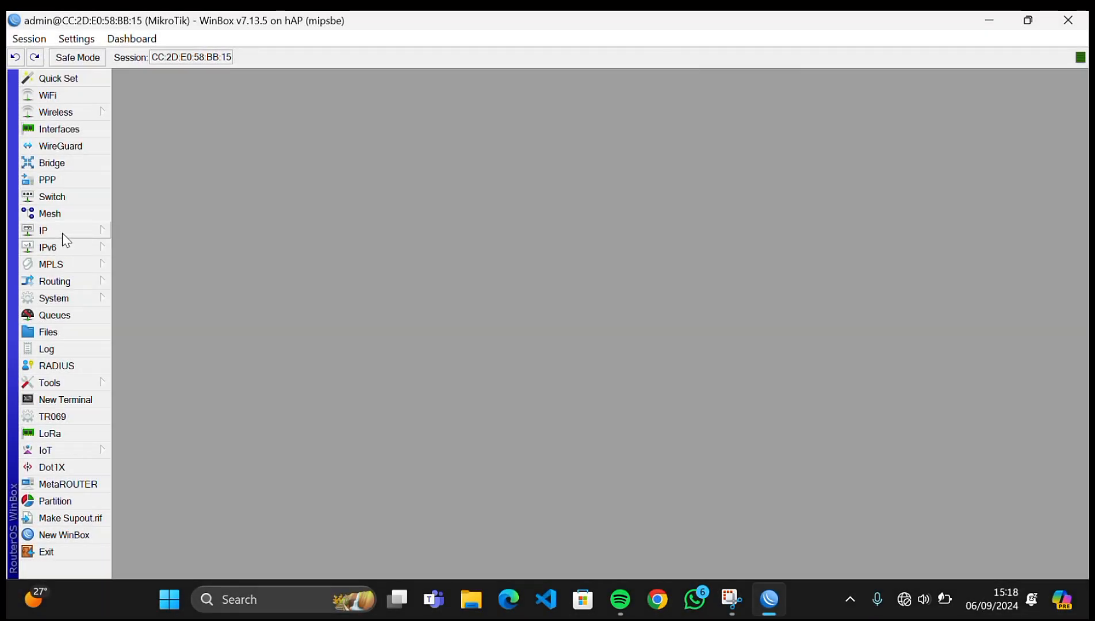
- Add address 192.168.100.1/25 on interface ether2
left_click(61, 233)
left_click(180, 144)
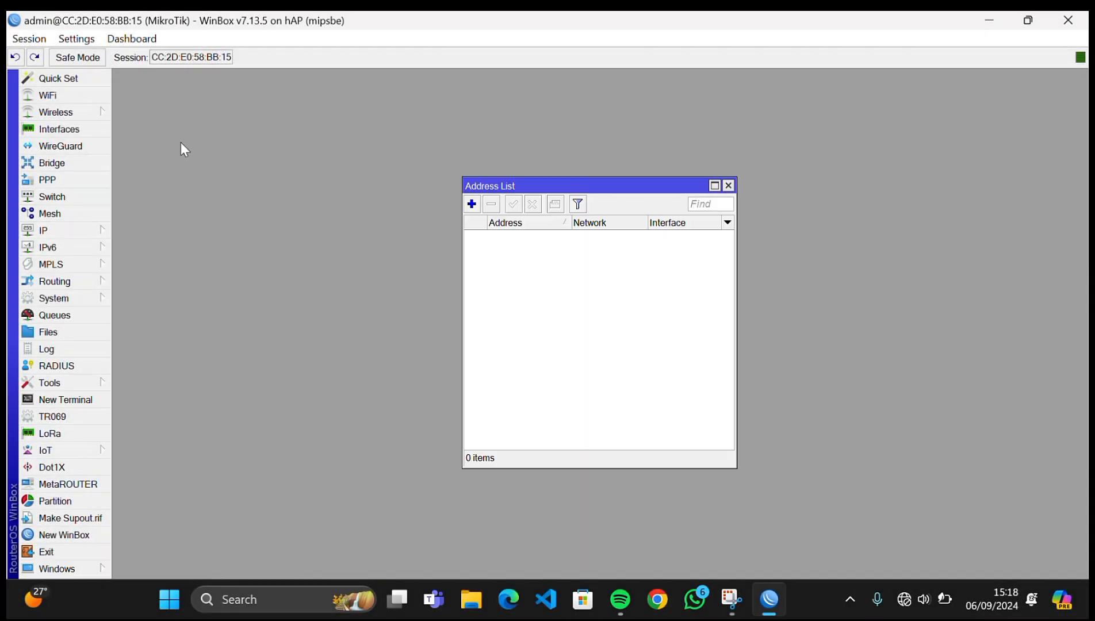
left_click(471, 203)
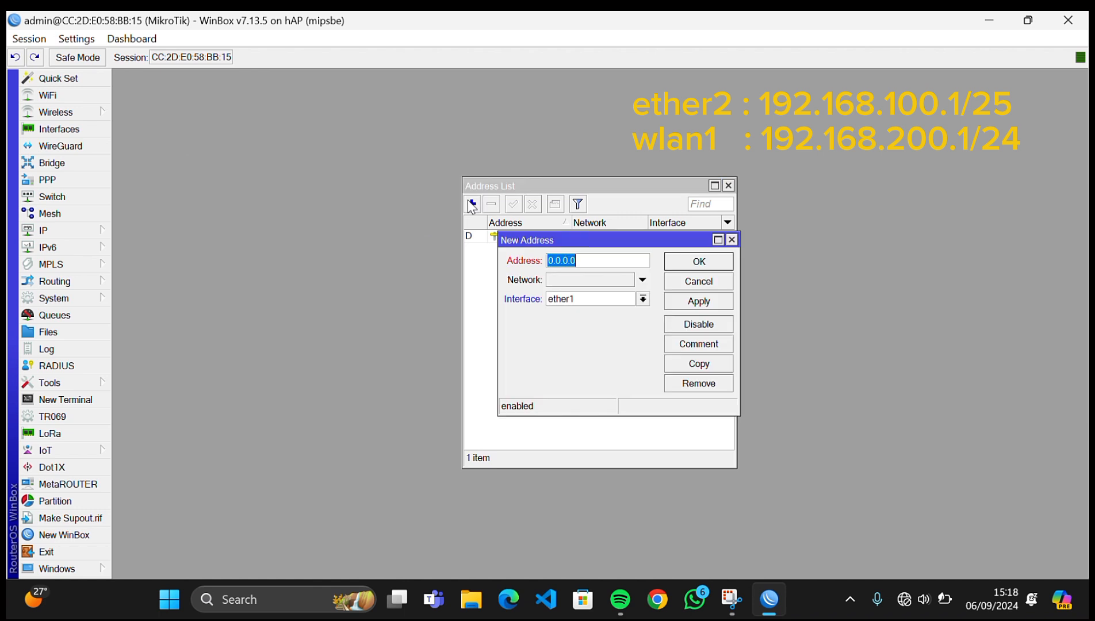
type("192.168.100.1/25")
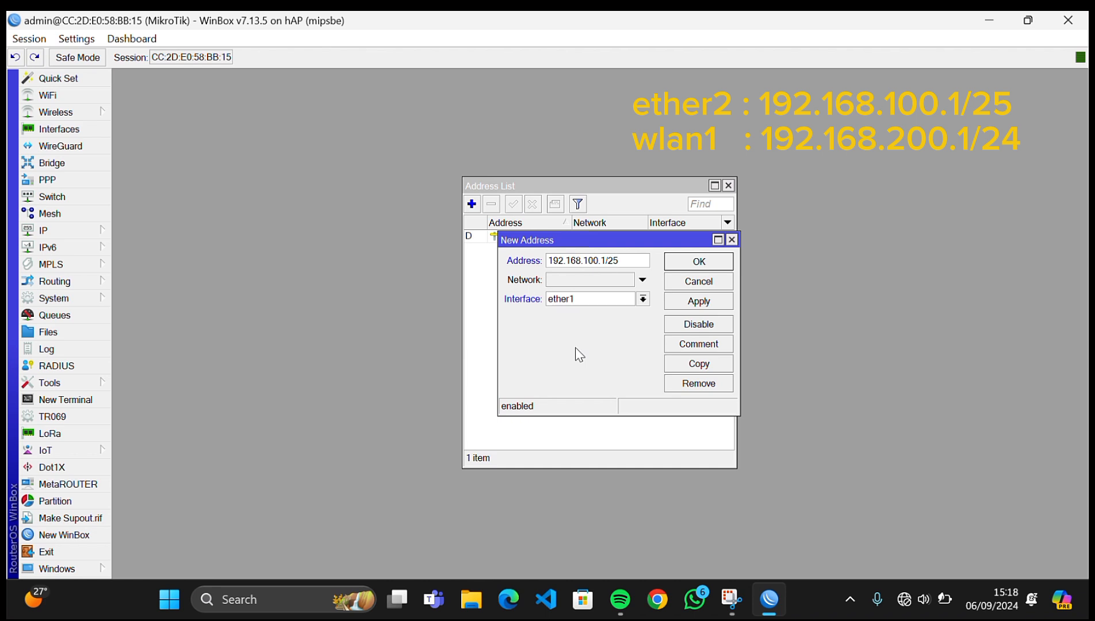
left_click(571, 296)
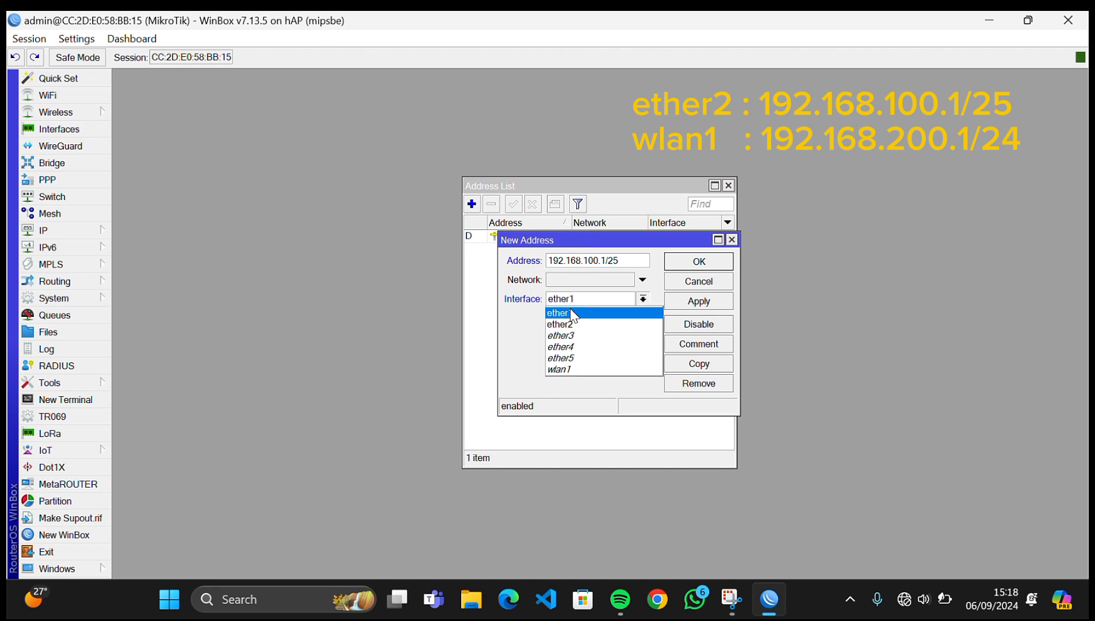
left_click(578, 323)
left_click(719, 300)
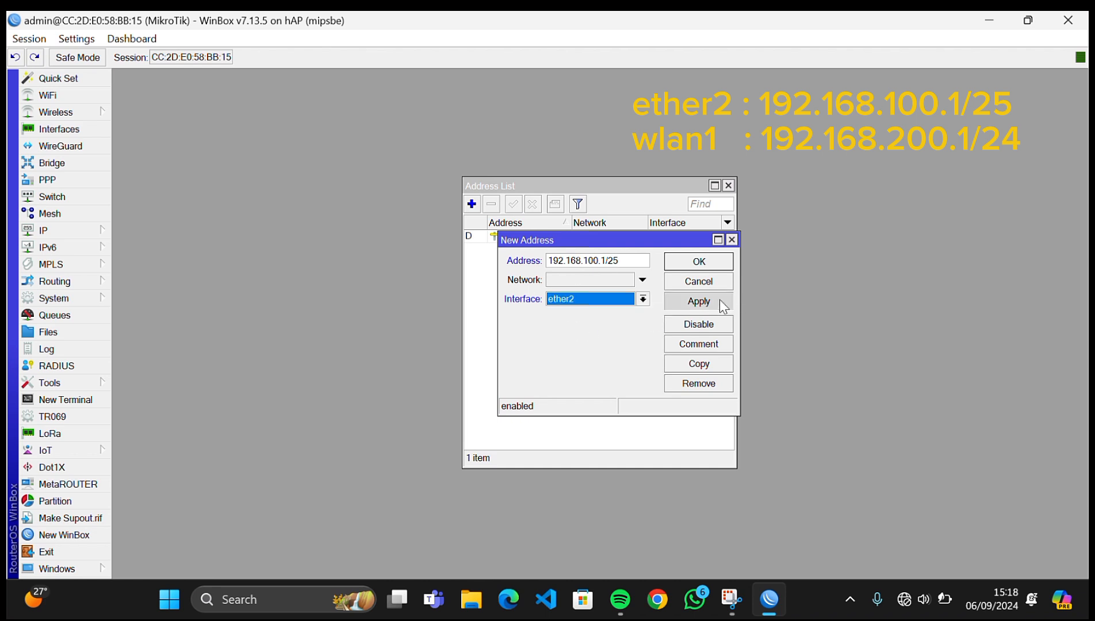
left_click(699, 261)
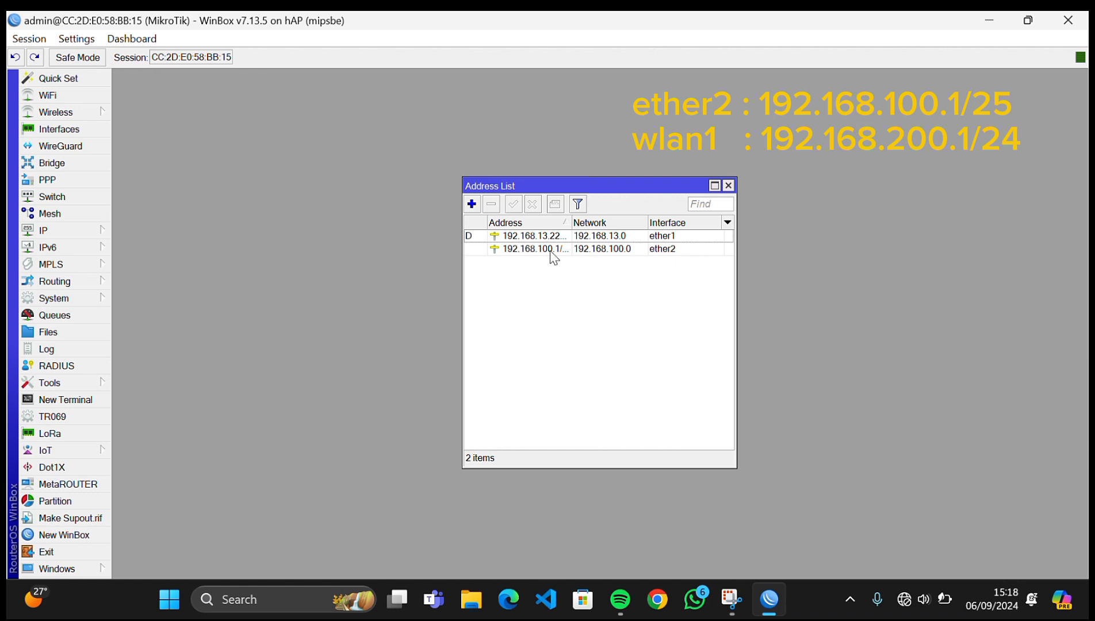
- Add address 192.168.200.1/24 on interface wlan1
left_click(472, 205)
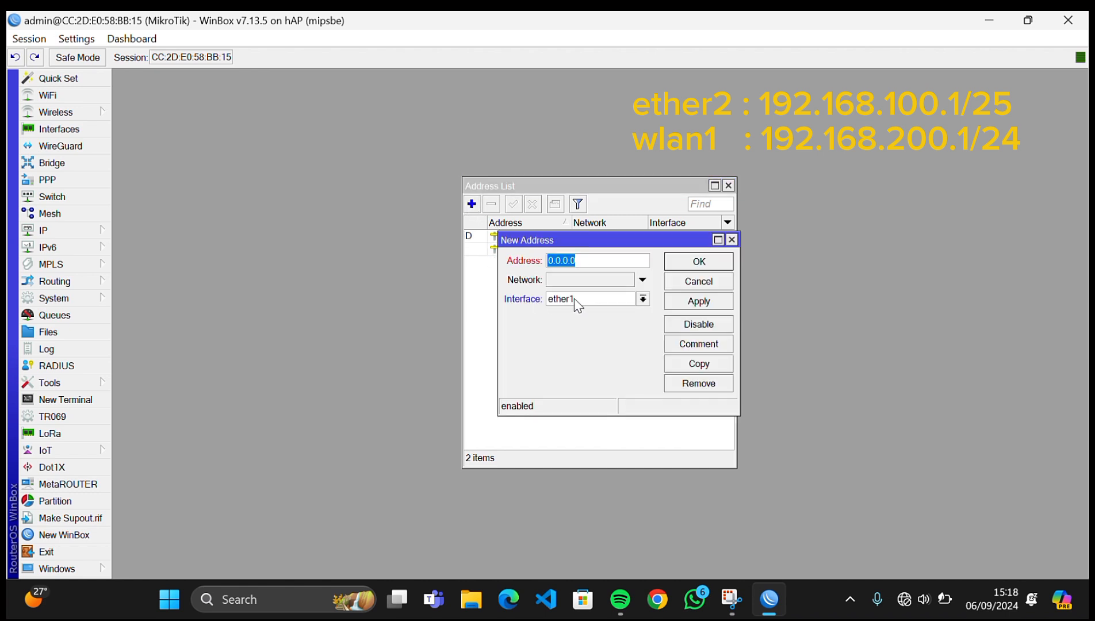
type("192.168.200.1/24")
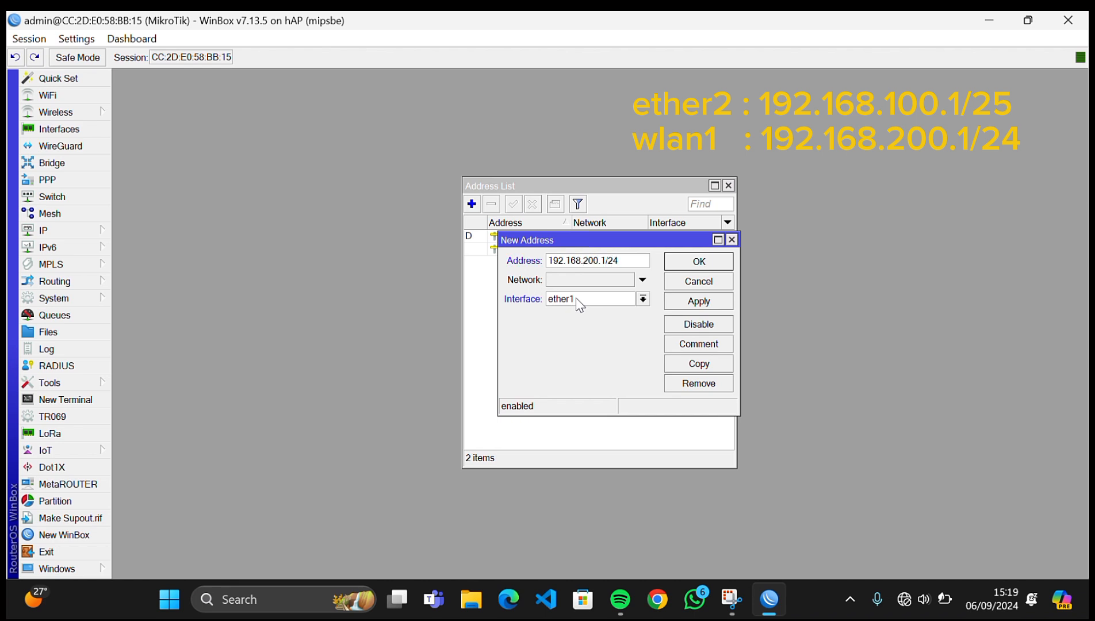
left_click(577, 301)
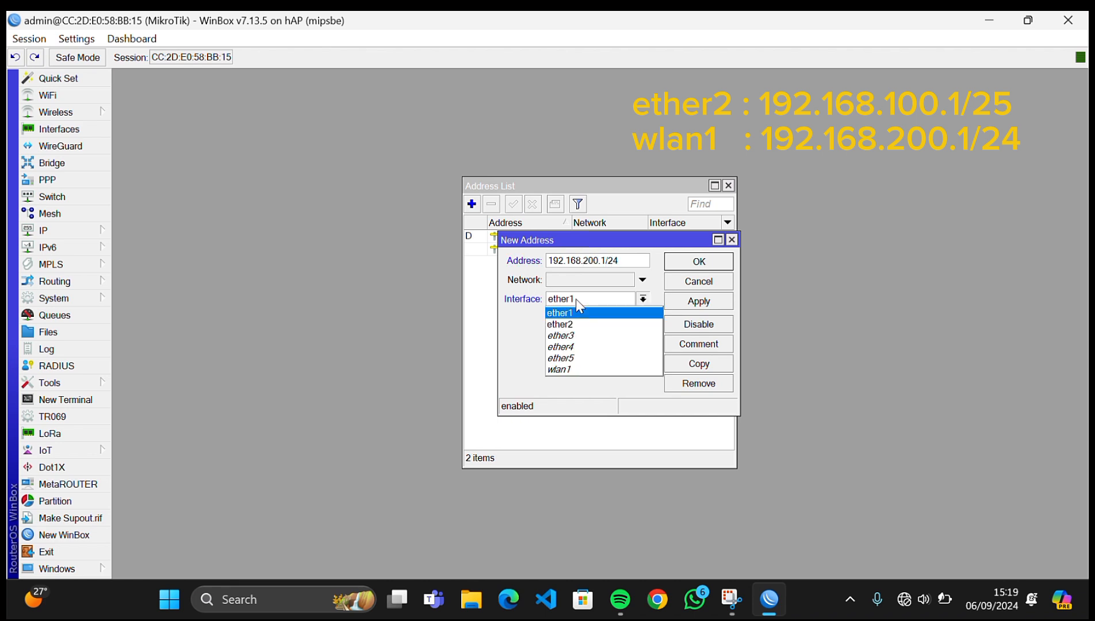
left_click(575, 368)
left_click(705, 303)
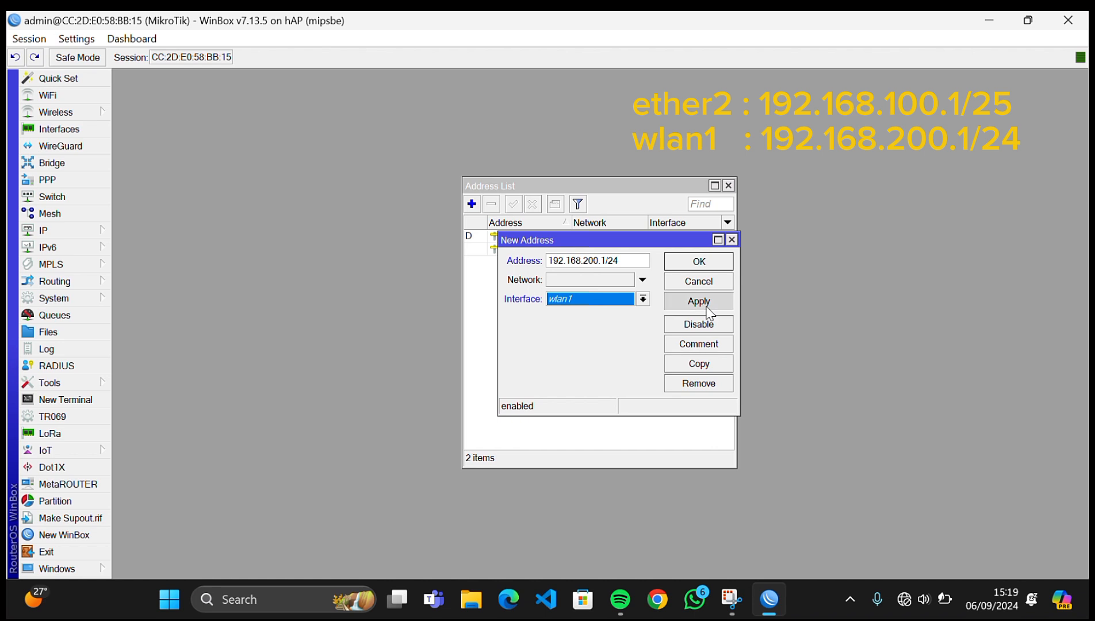
left_click(701, 262)
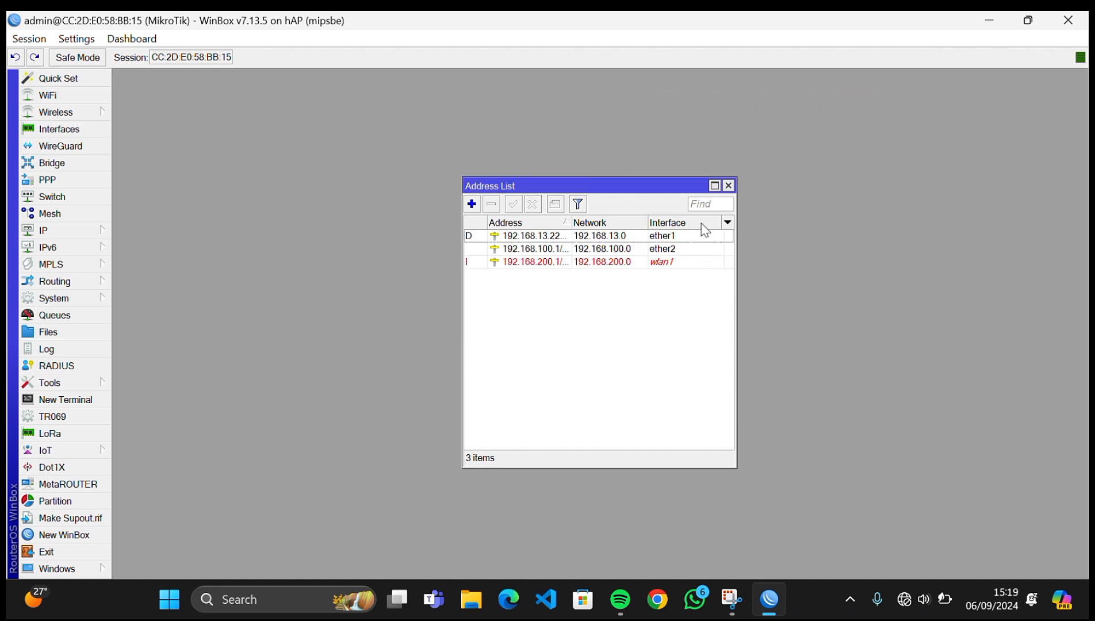
- Close the address list and start DHCP Setup on ether2 with gateway 192.168.100.1
left_click(728, 185)
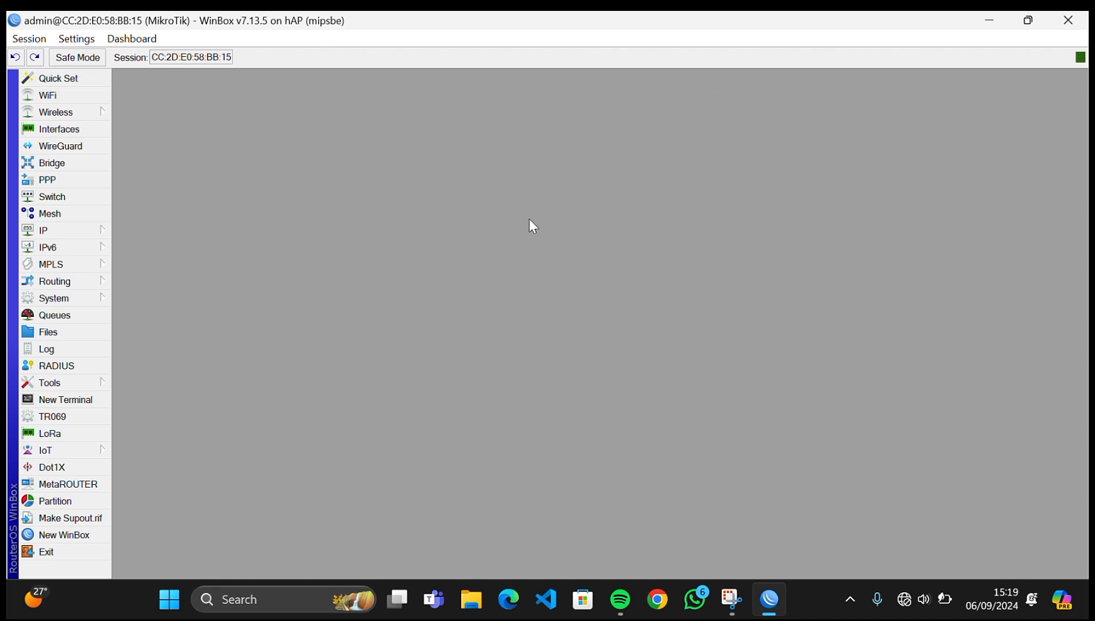
left_click(53, 229)
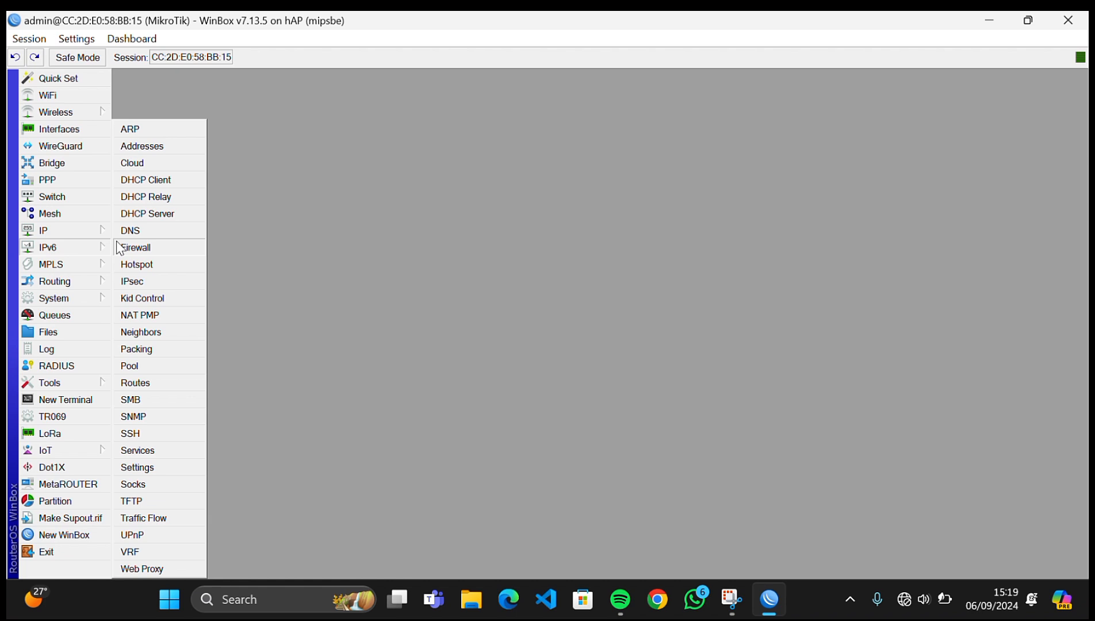
left_click(172, 219)
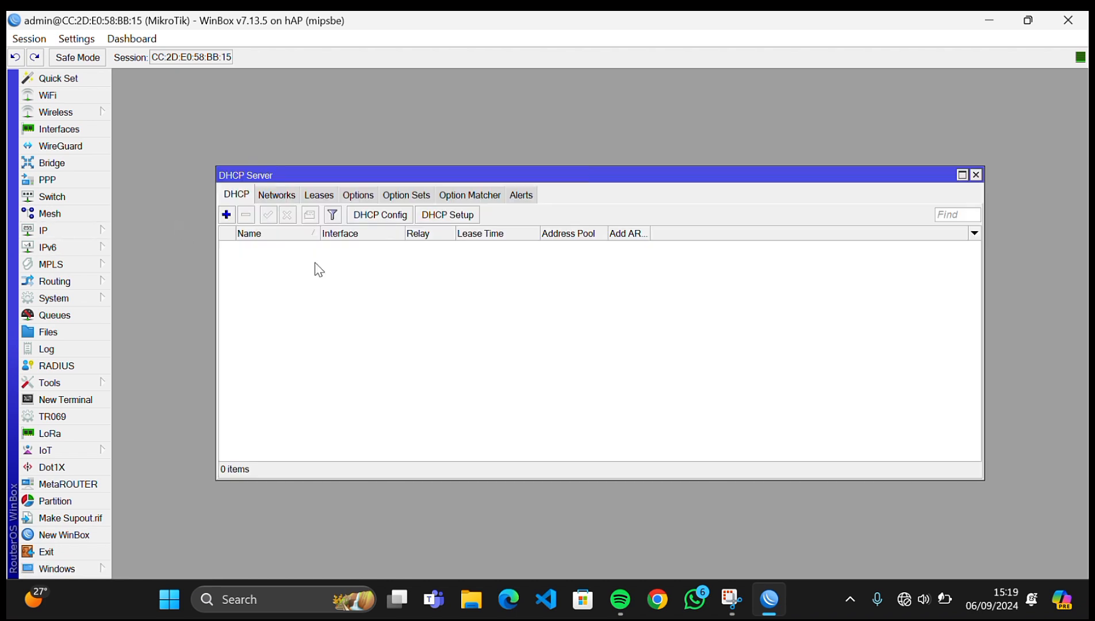
left_click(447, 218)
left_click(609, 320)
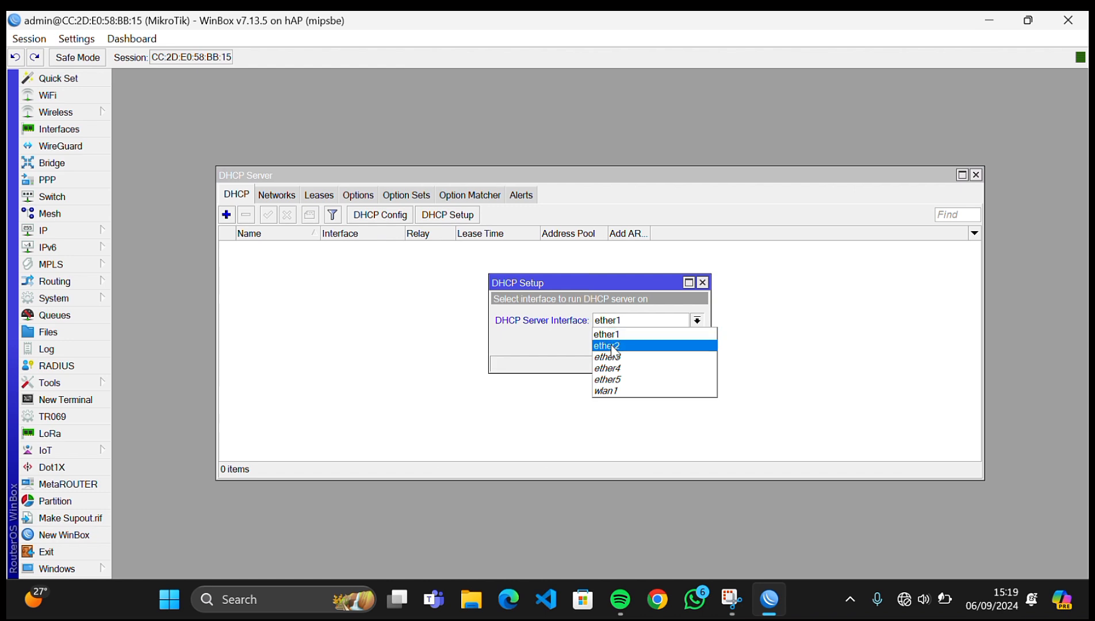
left_click(615, 346)
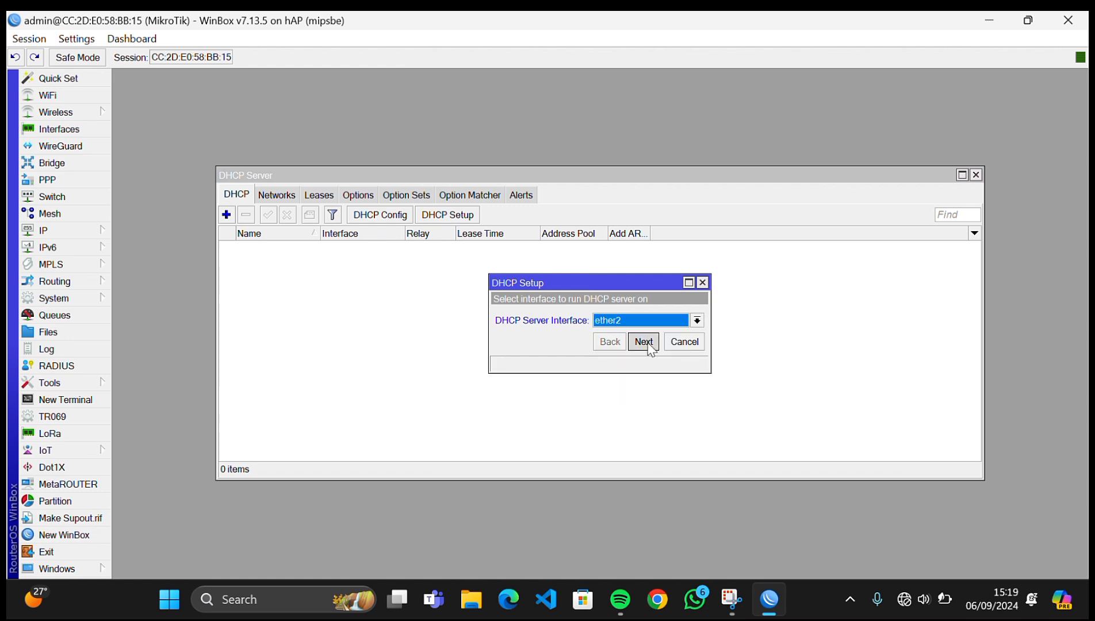
left_click(643, 342)
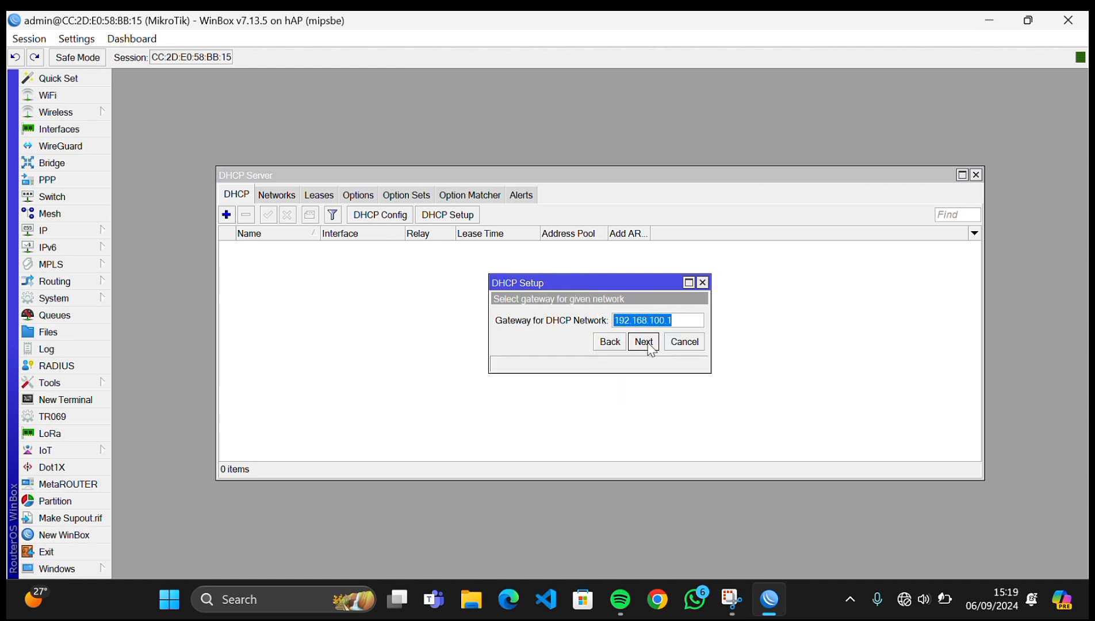
left_click(643, 341)
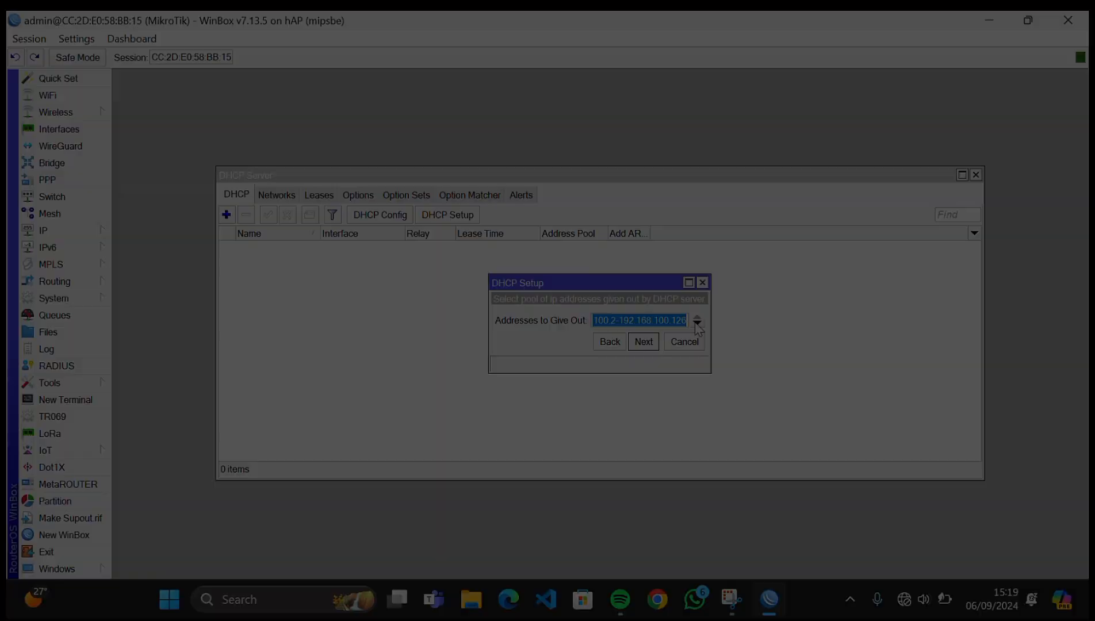
- End the pool at 192.168.100.100, keep DNS and 30-minute lease, and finish setup
left_click(685, 323)
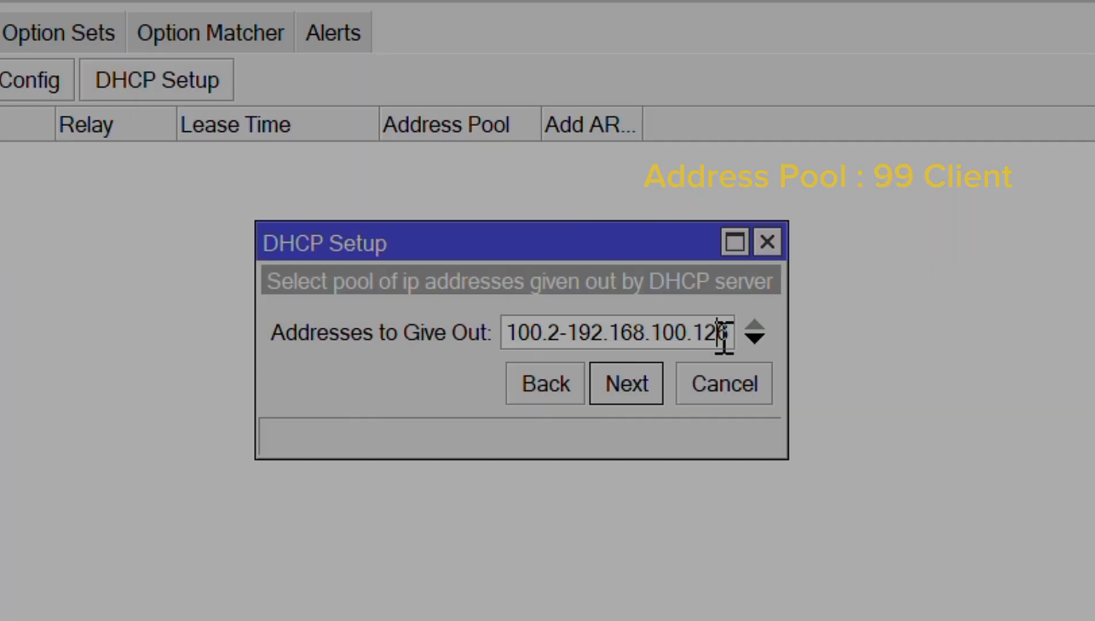
key("BackSpace")
key("Left")
key("Delete")
type("00")
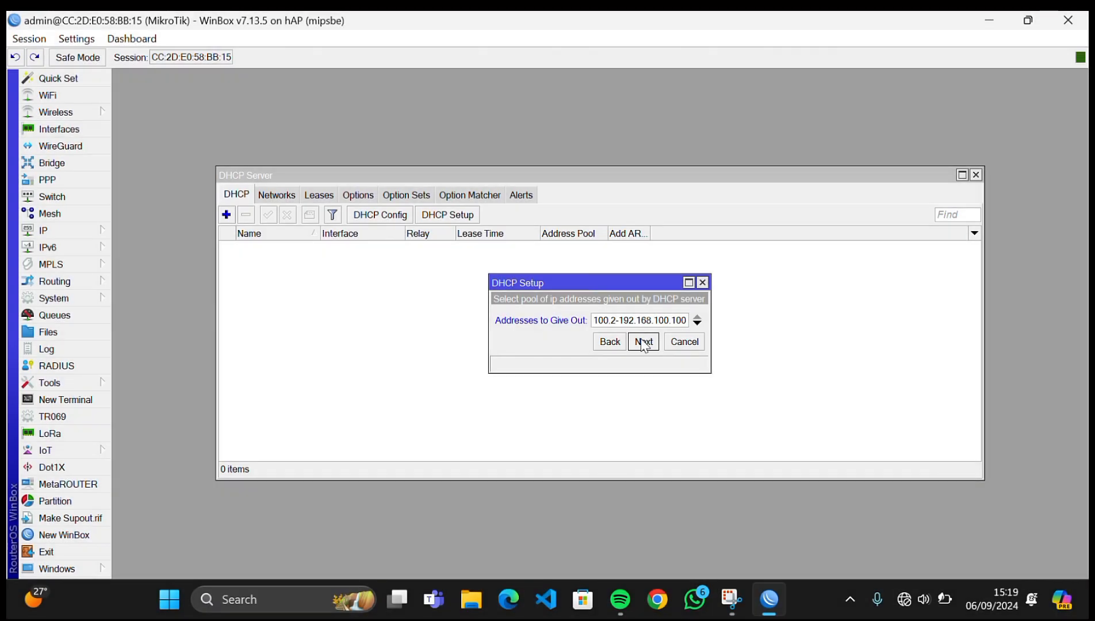
left_click(643, 343)
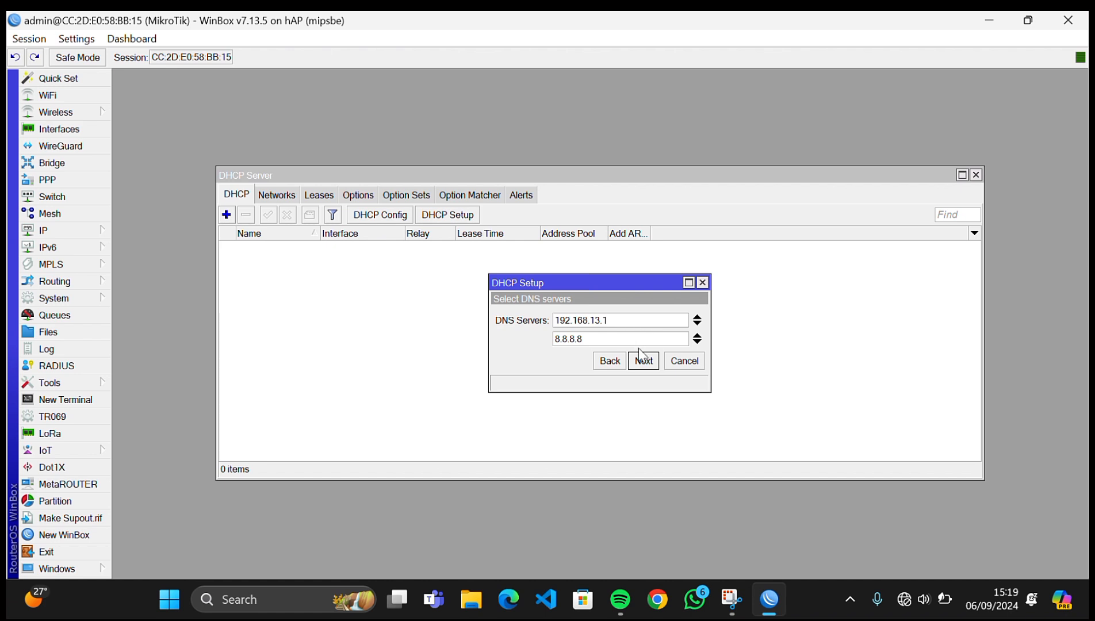
left_click(643, 361)
left_click(643, 361)
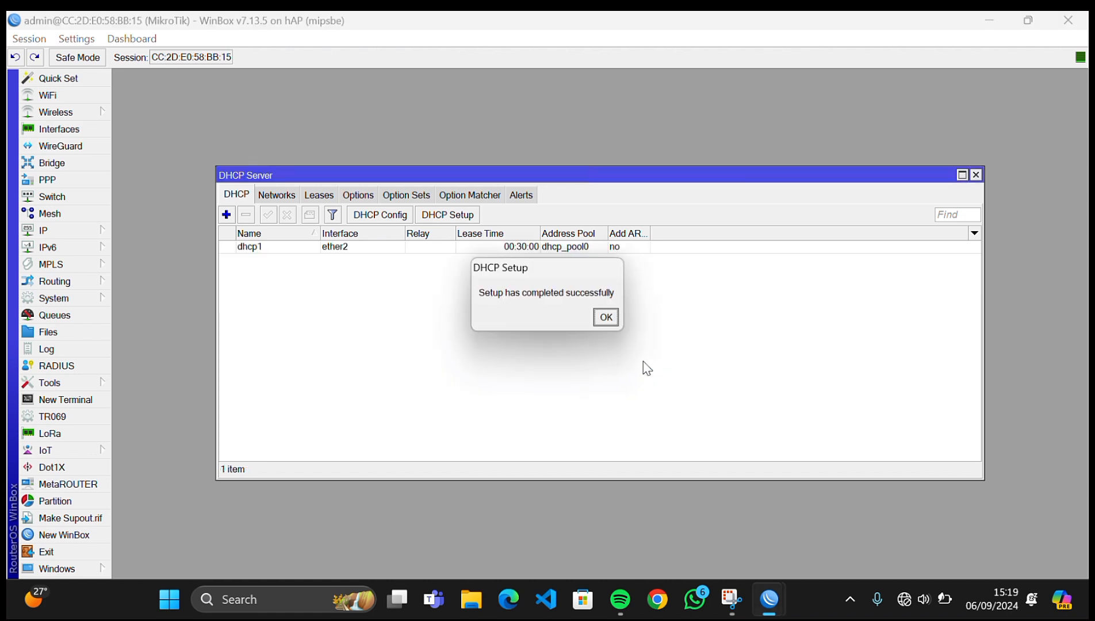
left_click(605, 317)
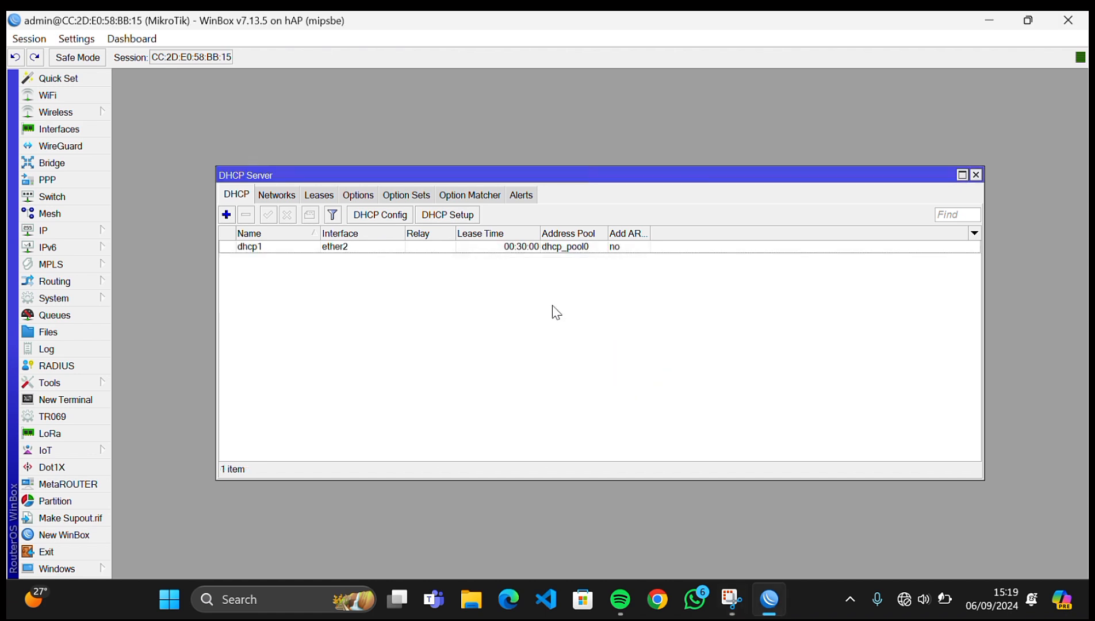
- Start a second DHCP Setup on wlan1 with network 192.168.200.0/24 and gateway 192.168.200.1
left_click(460, 214)
left_click(649, 321)
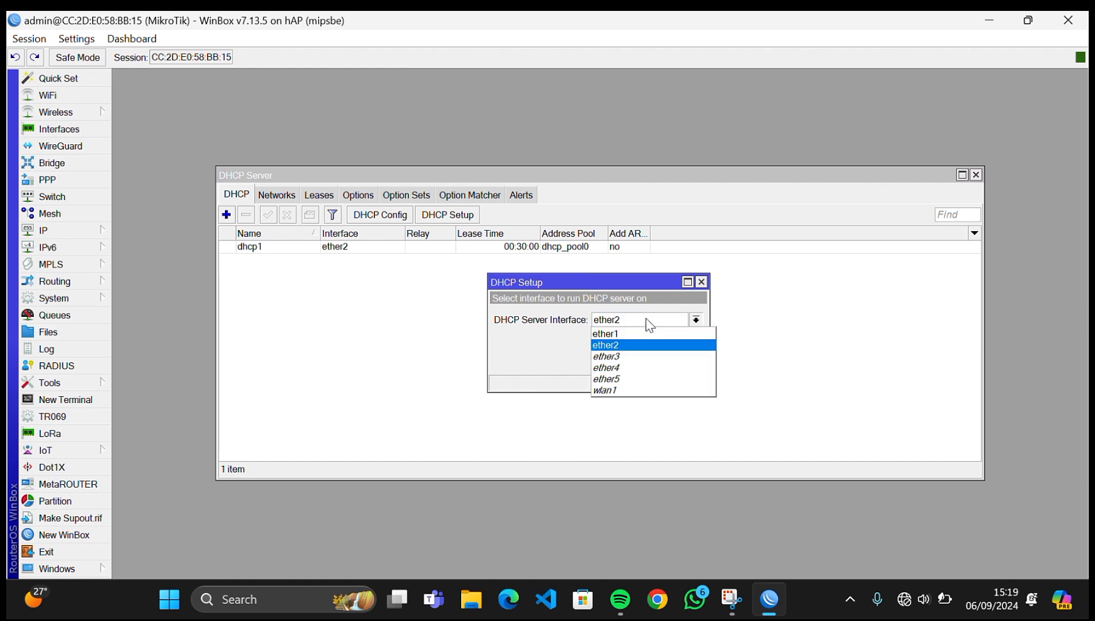
left_click(632, 387)
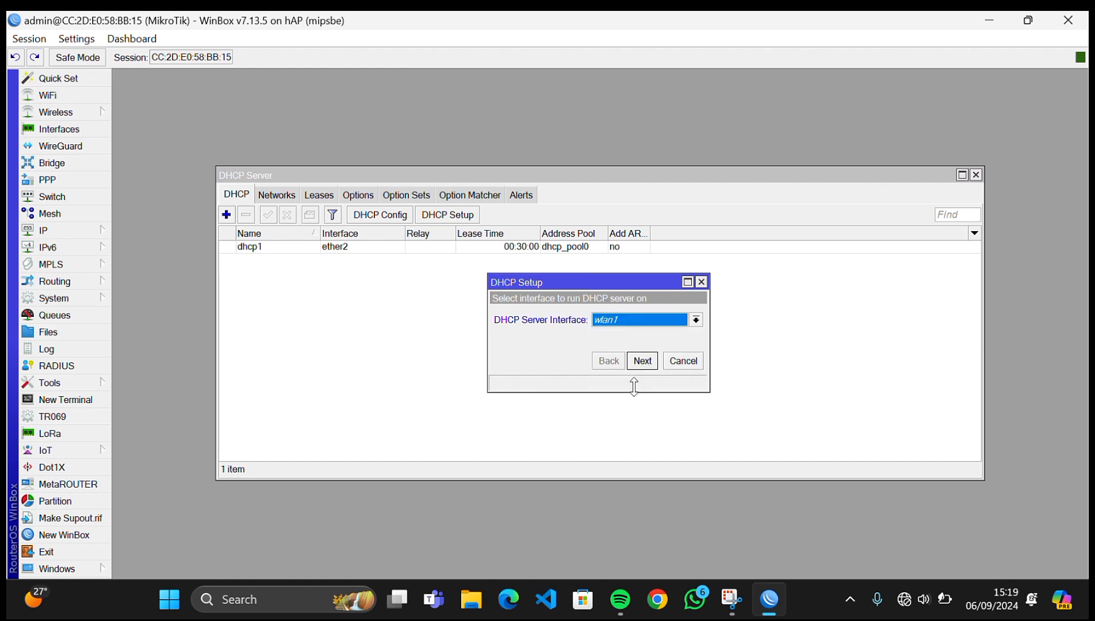
left_click(652, 363)
left_click(654, 365)
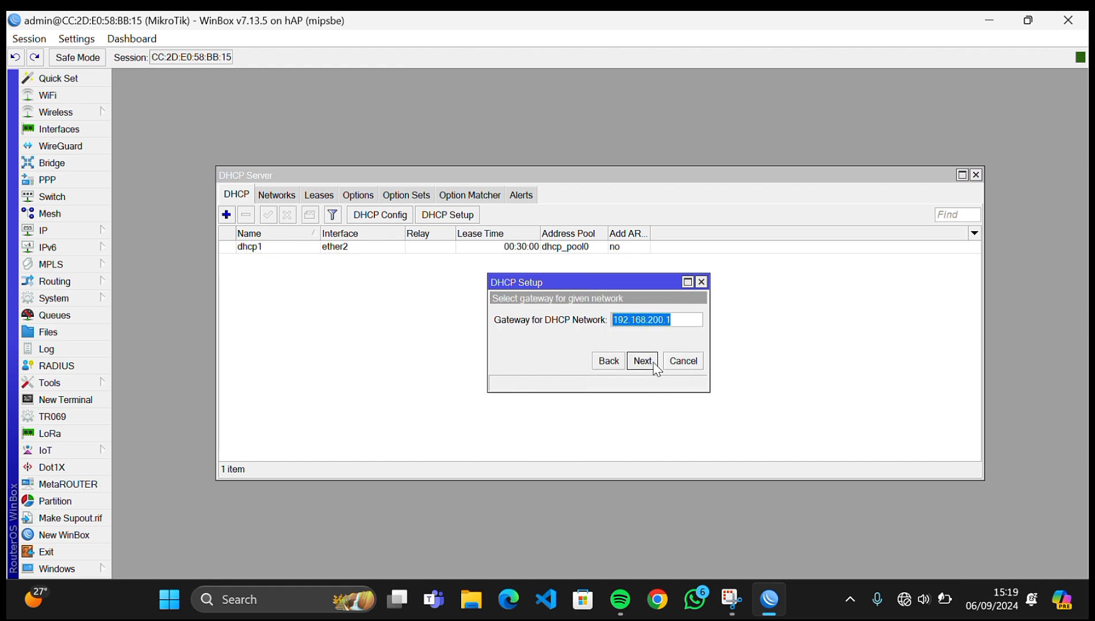
left_click(642, 360)
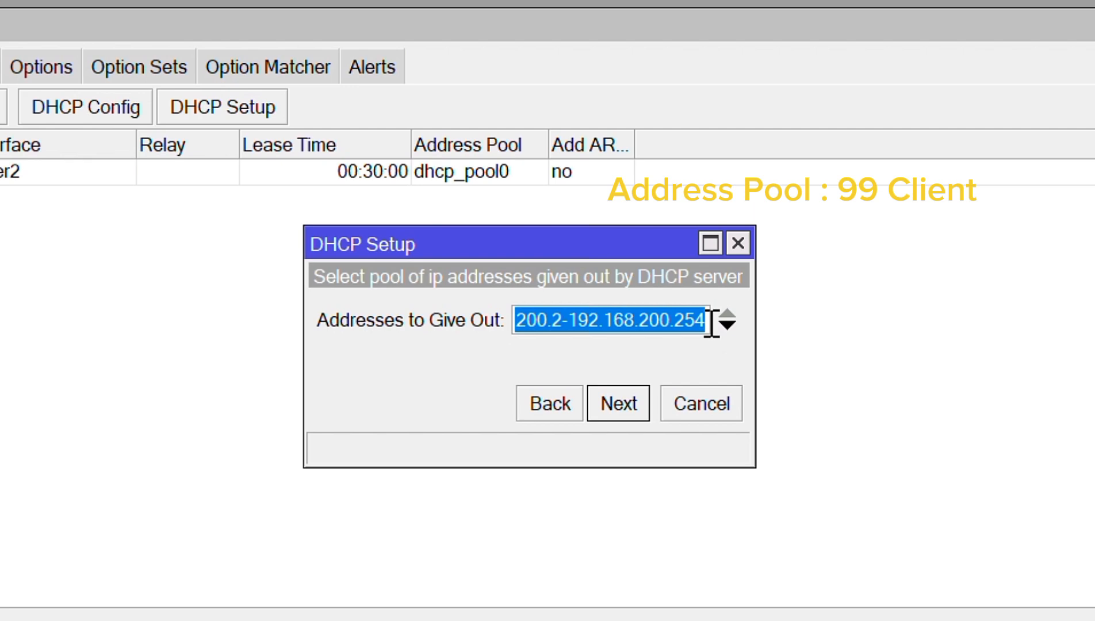
- End the pool at 192.168.200.100, keep DNS and lease, finish, and close the server list
left_click(685, 321)
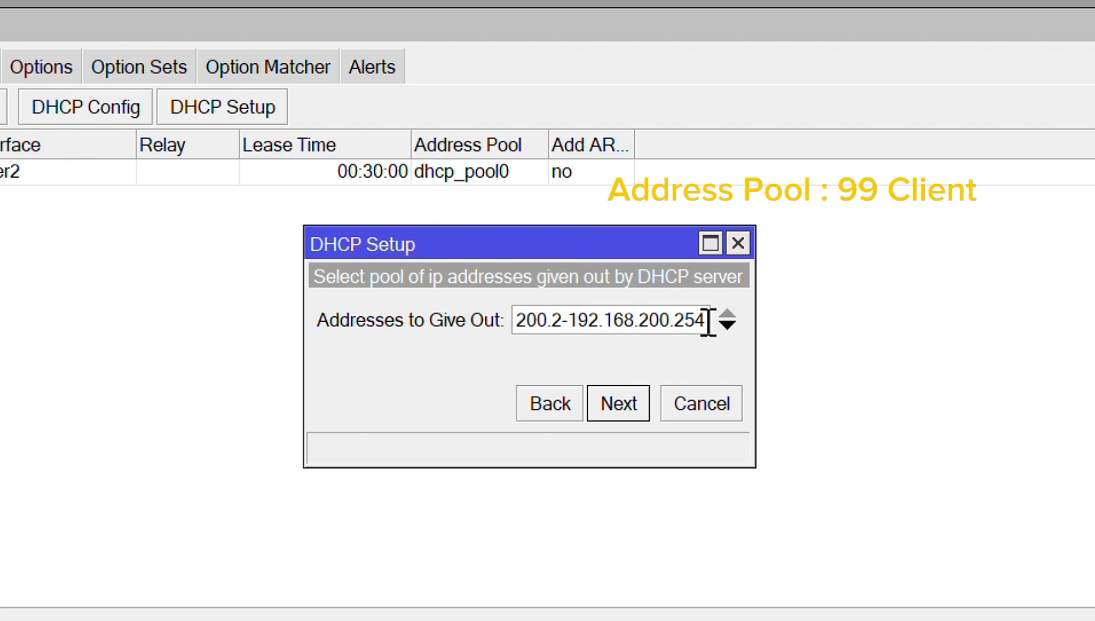
key("BackSpace")
key("BackSpace")
key("BackSpace")
type("100")
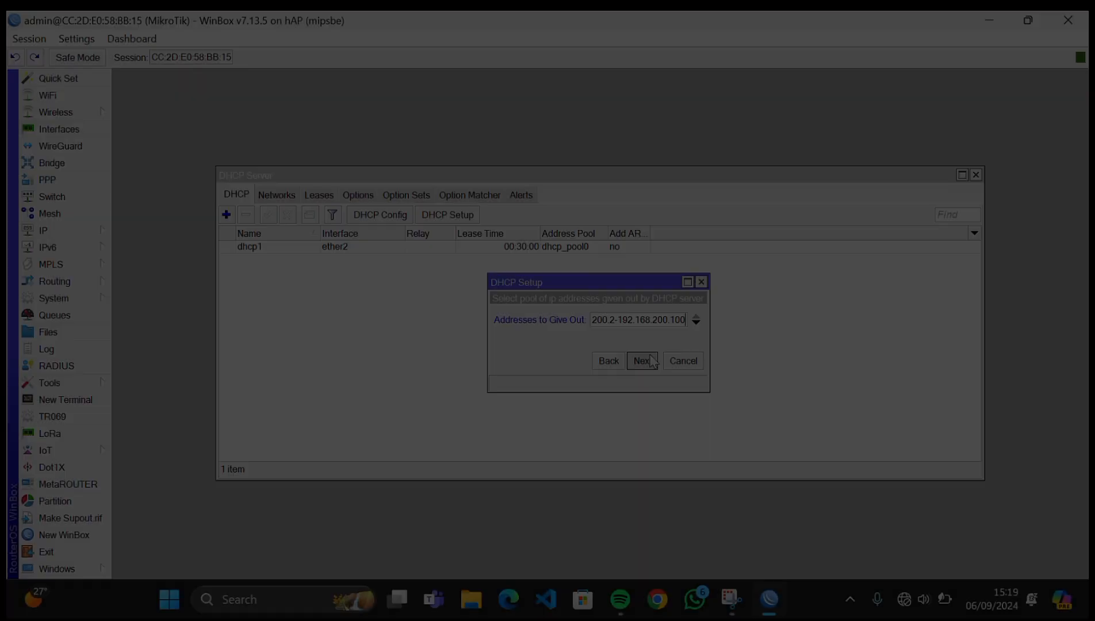
left_click(640, 403)
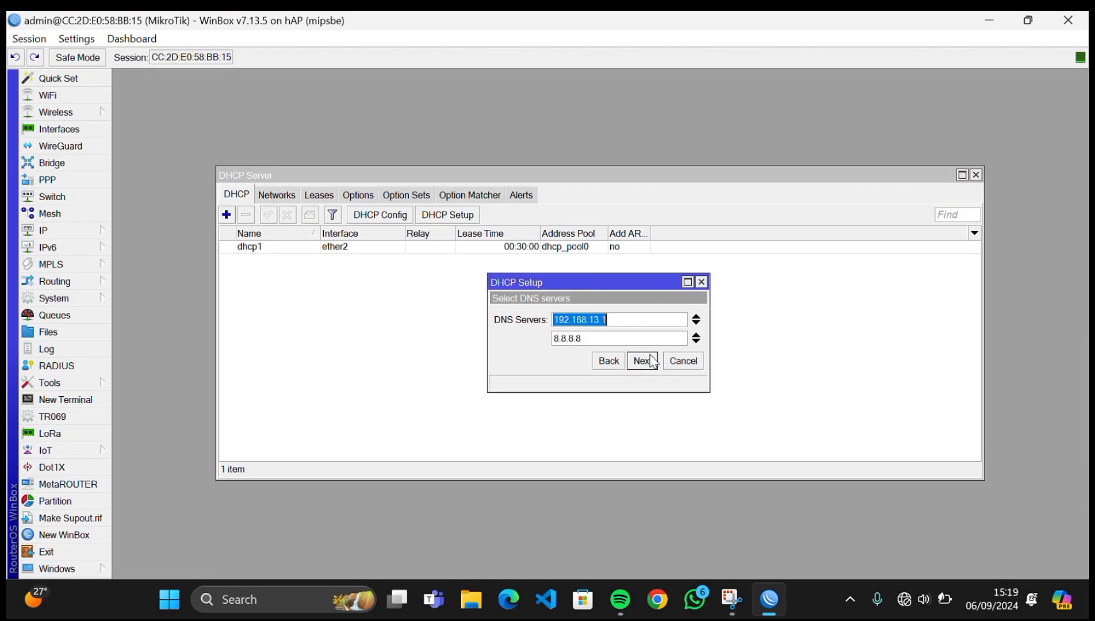
left_click(649, 361)
left_click(640, 361)
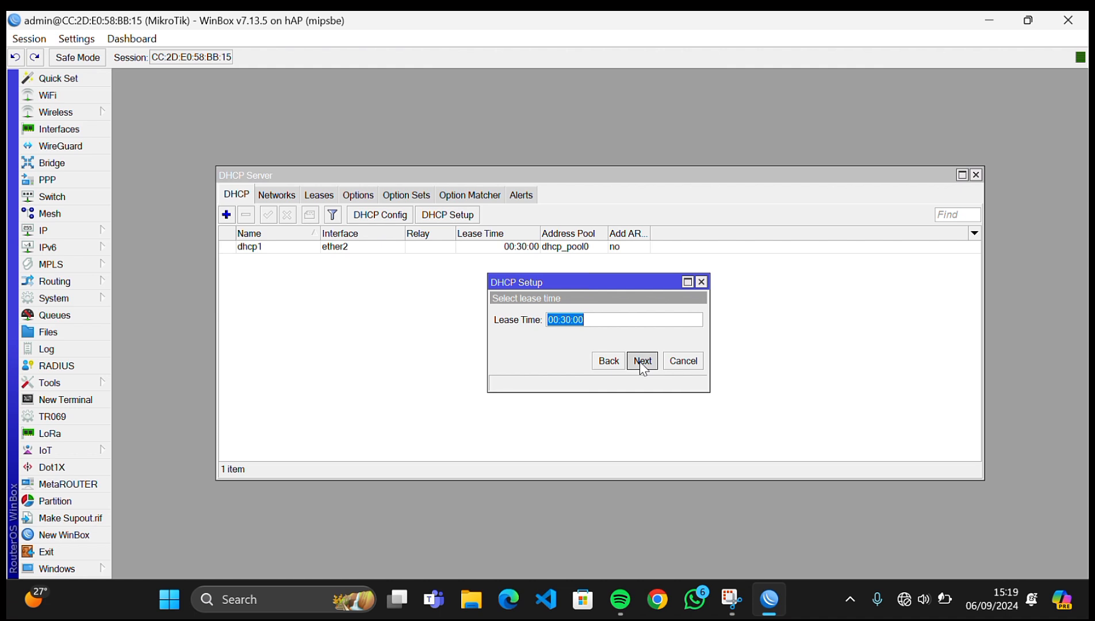
left_click(605, 316)
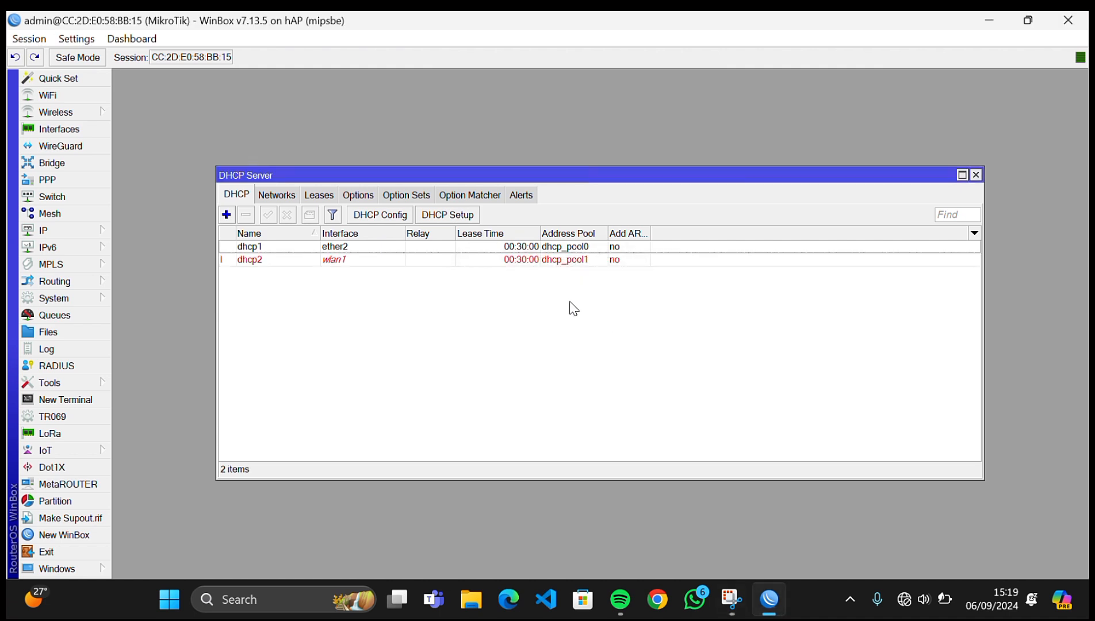
left_click(977, 175)
- Turn on Allow Remote Requests in the router's DNS settings and apply them
left_click(75, 229)
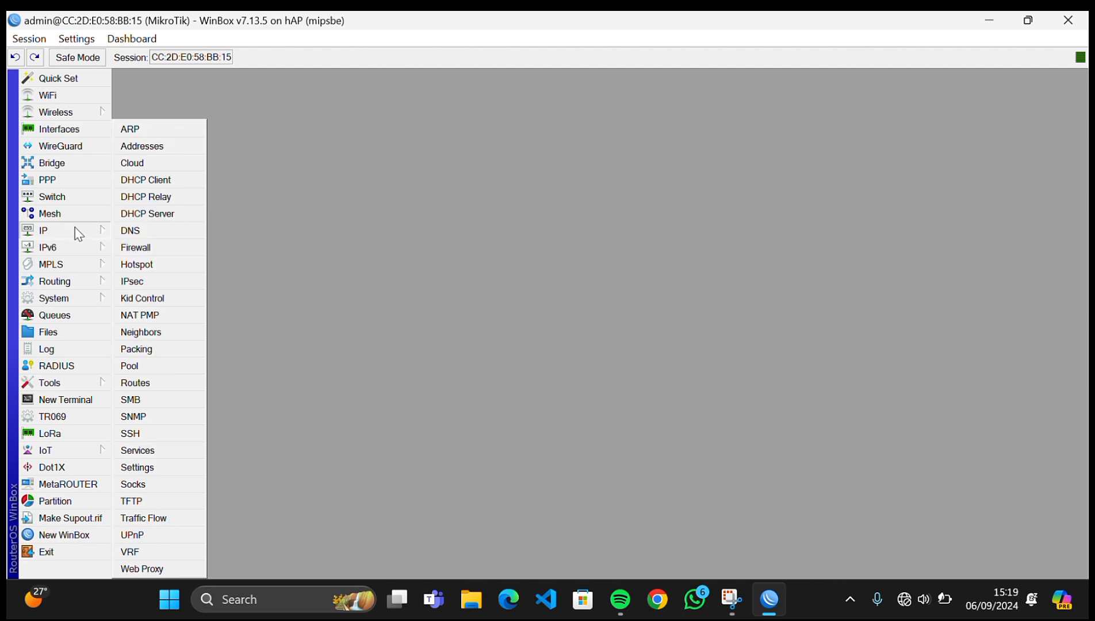
left_click(138, 232)
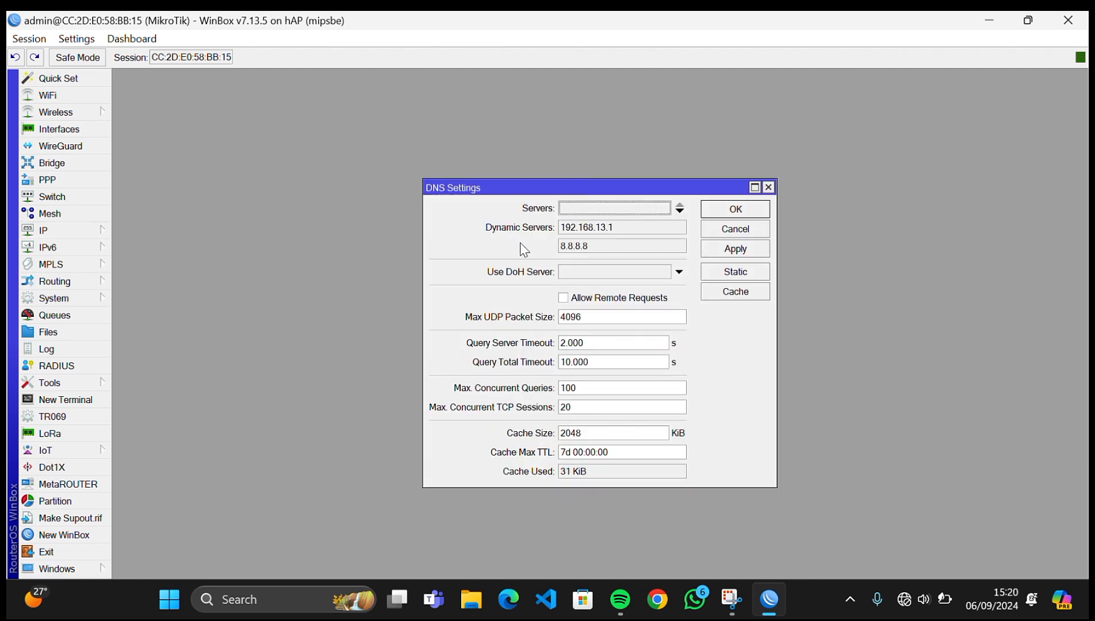
left_click(585, 300)
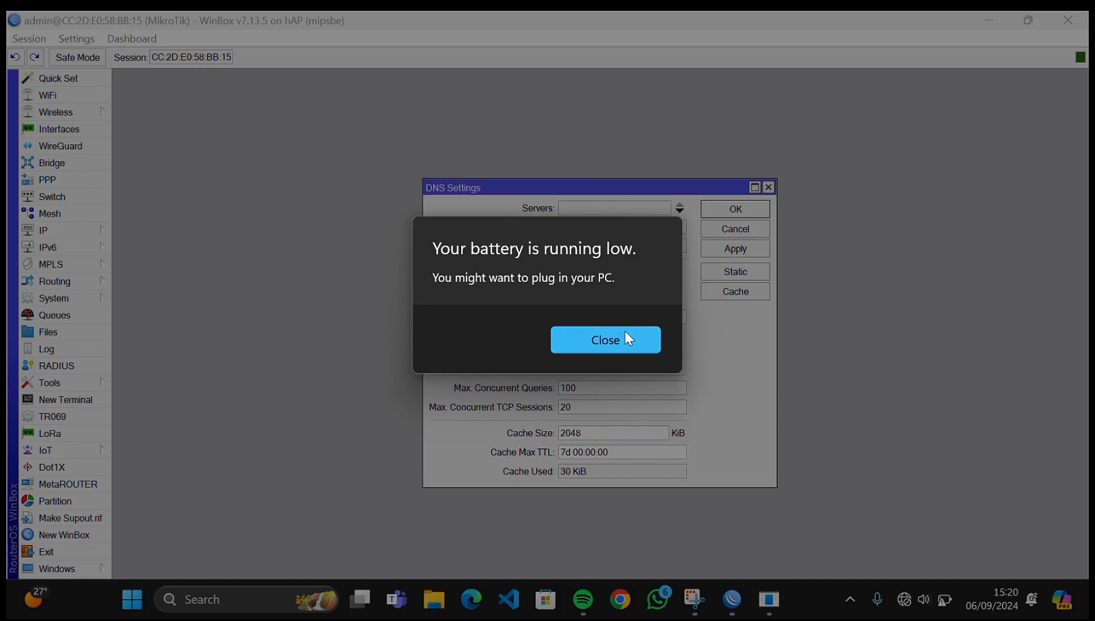
left_click(618, 340)
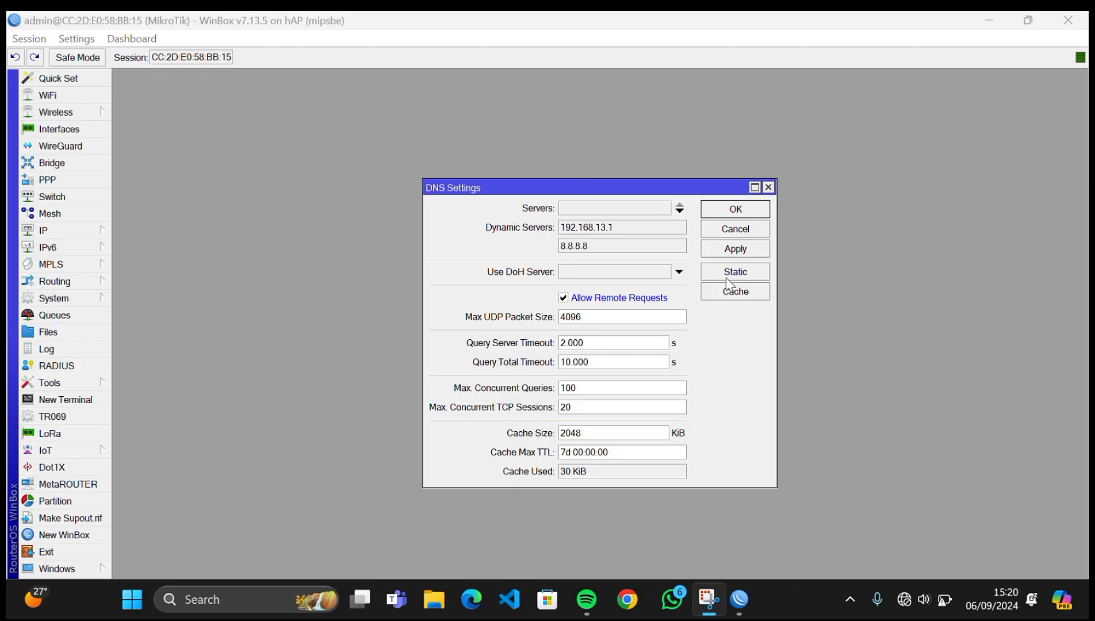
left_click(734, 247)
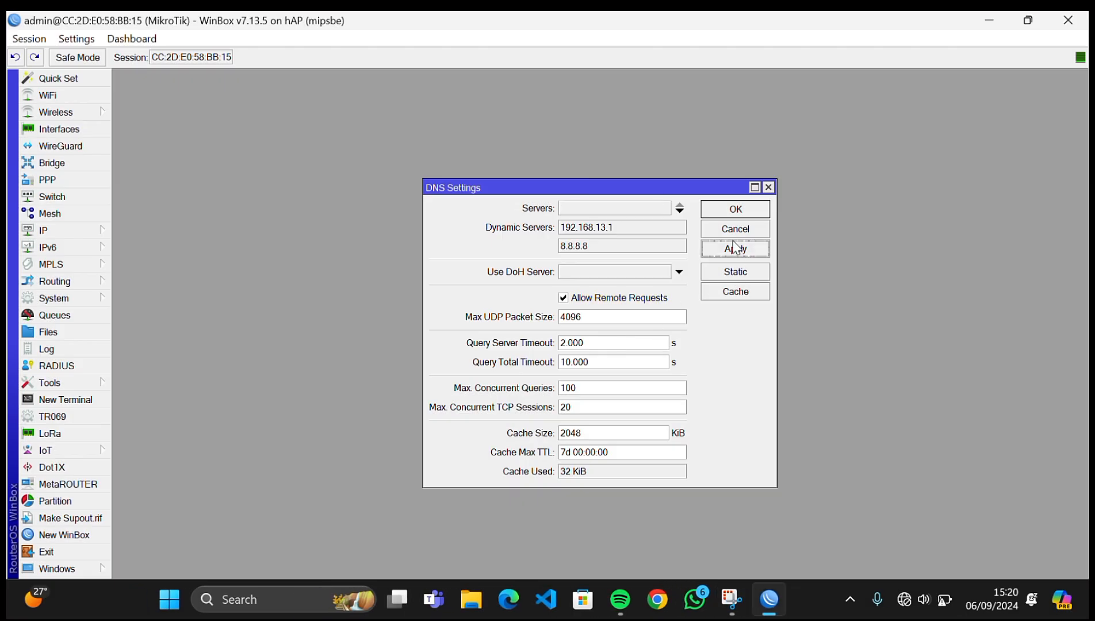
left_click(735, 208)
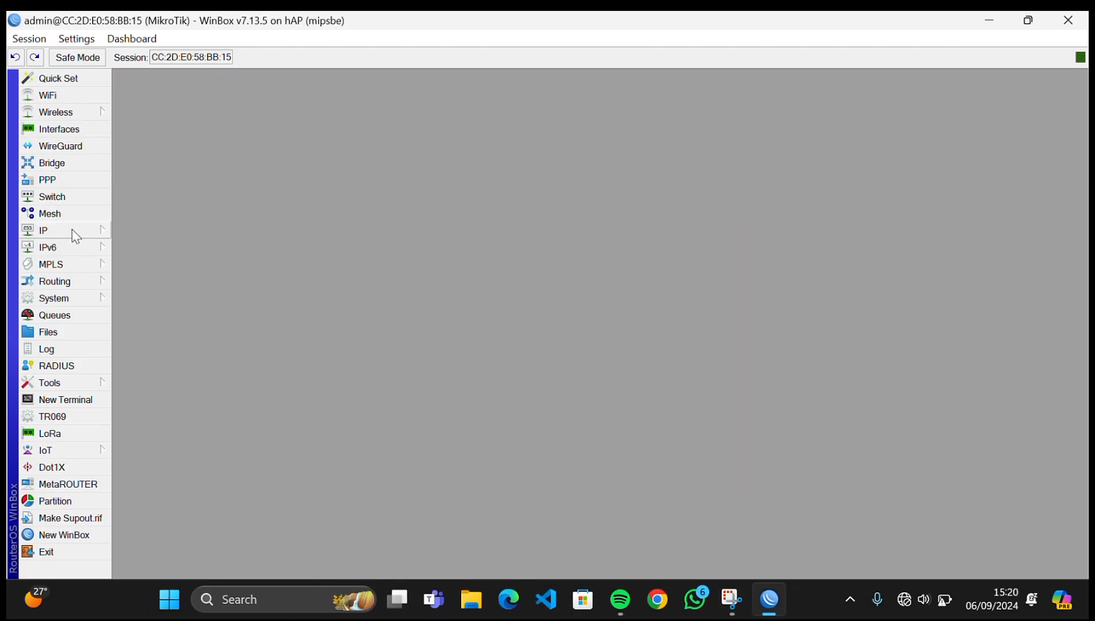
- Add a srcnat masquerade NAT rule with out-interface ether1, then close Firewall
left_click(70, 229)
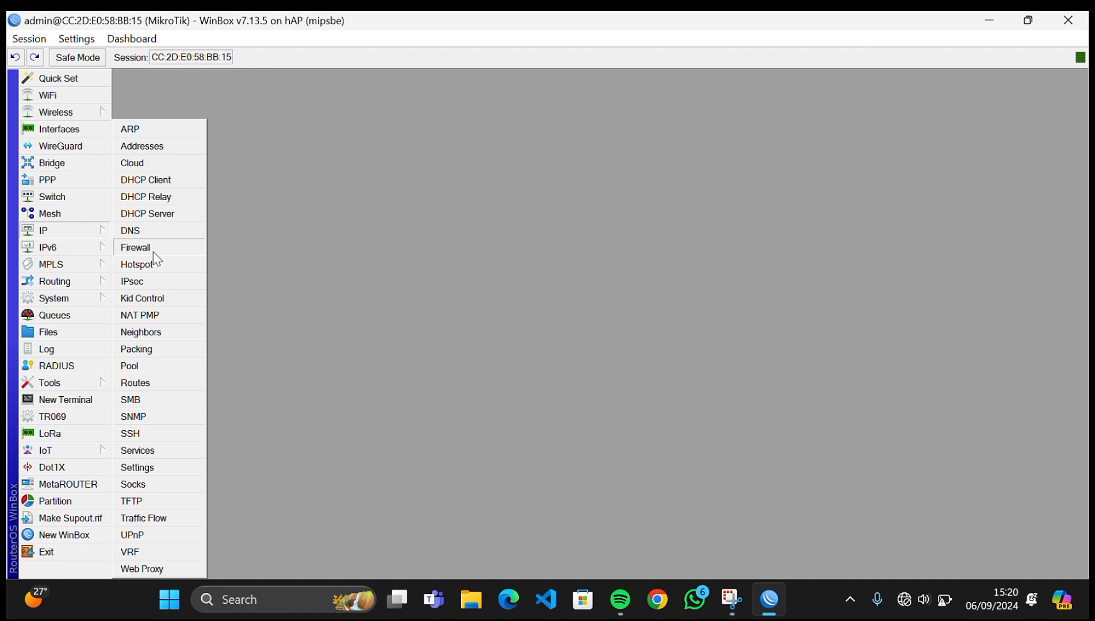
left_click(138, 247)
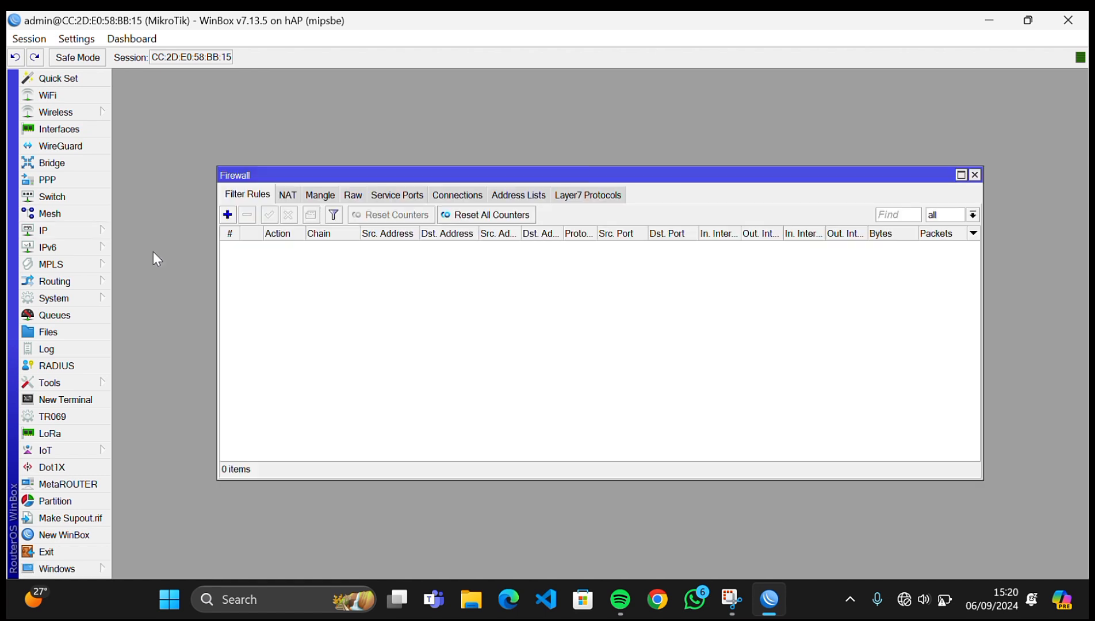
left_click(277, 195)
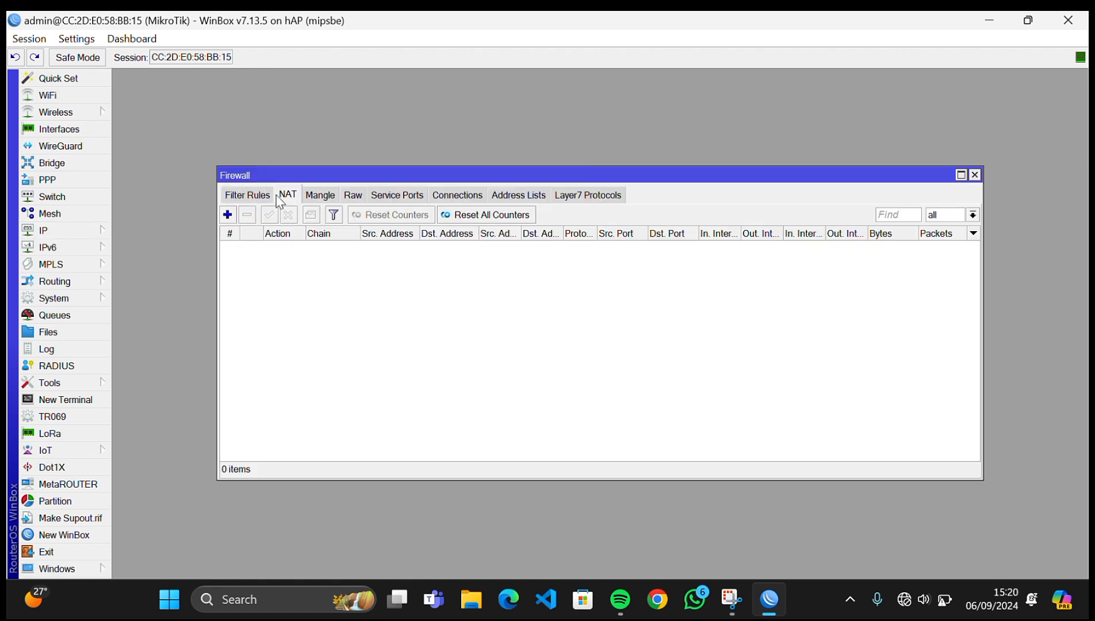
left_click(228, 214)
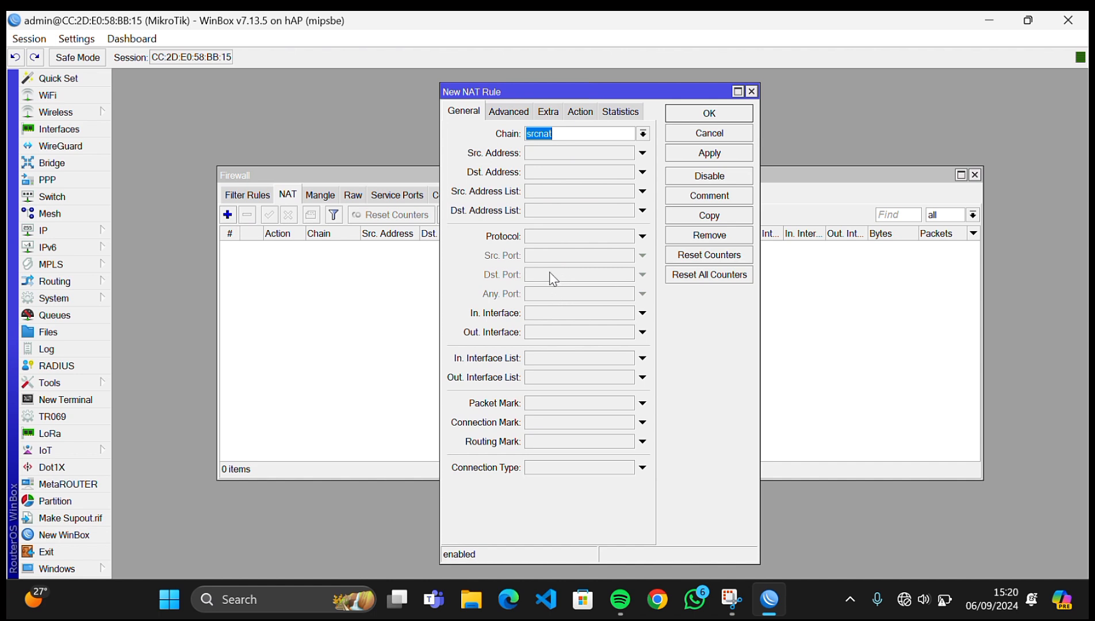
left_click(566, 333)
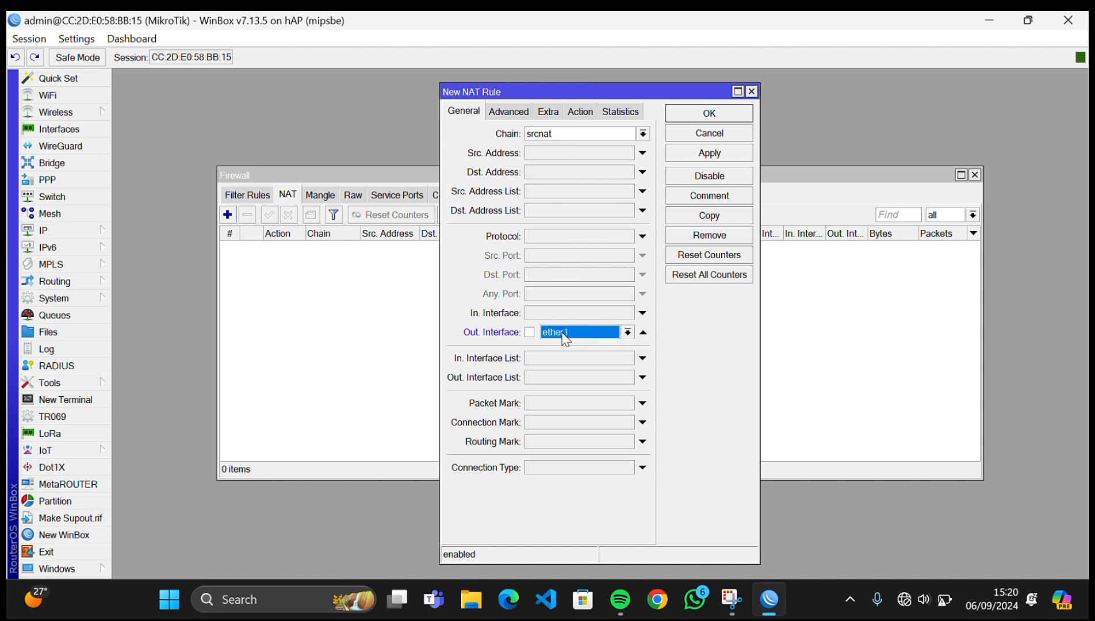
left_click(574, 114)
left_click(540, 134)
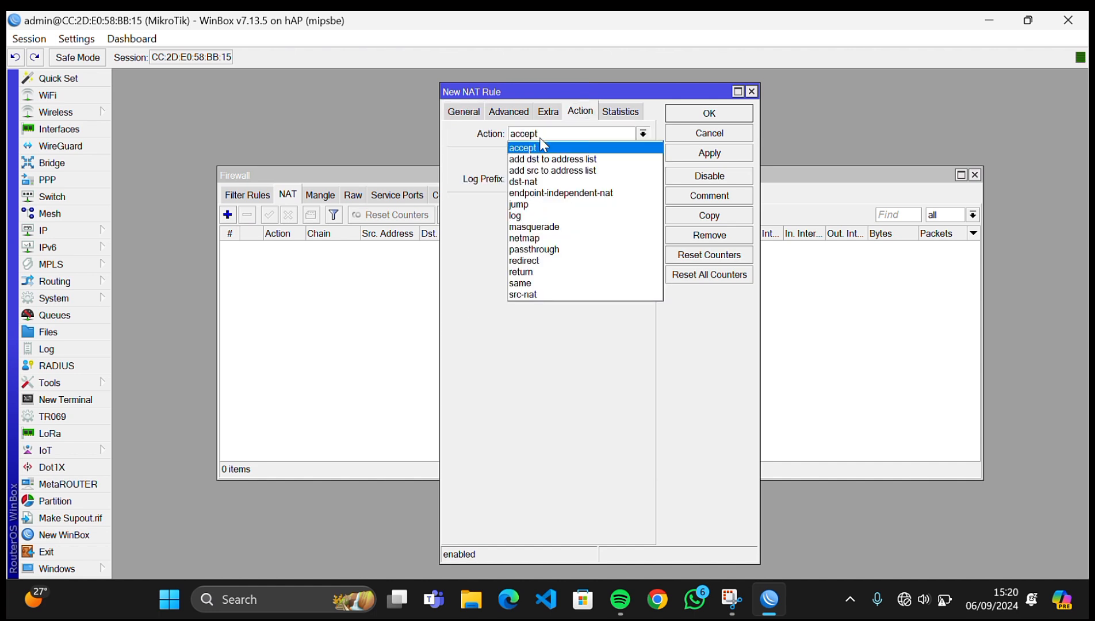
left_click(556, 228)
left_click(726, 154)
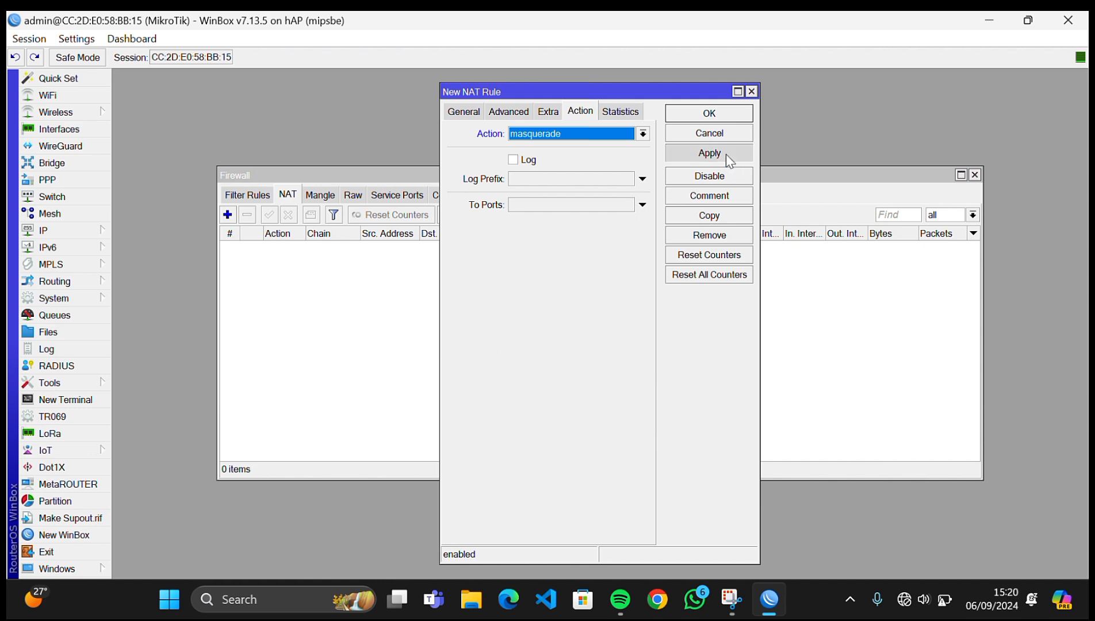
left_click(722, 112)
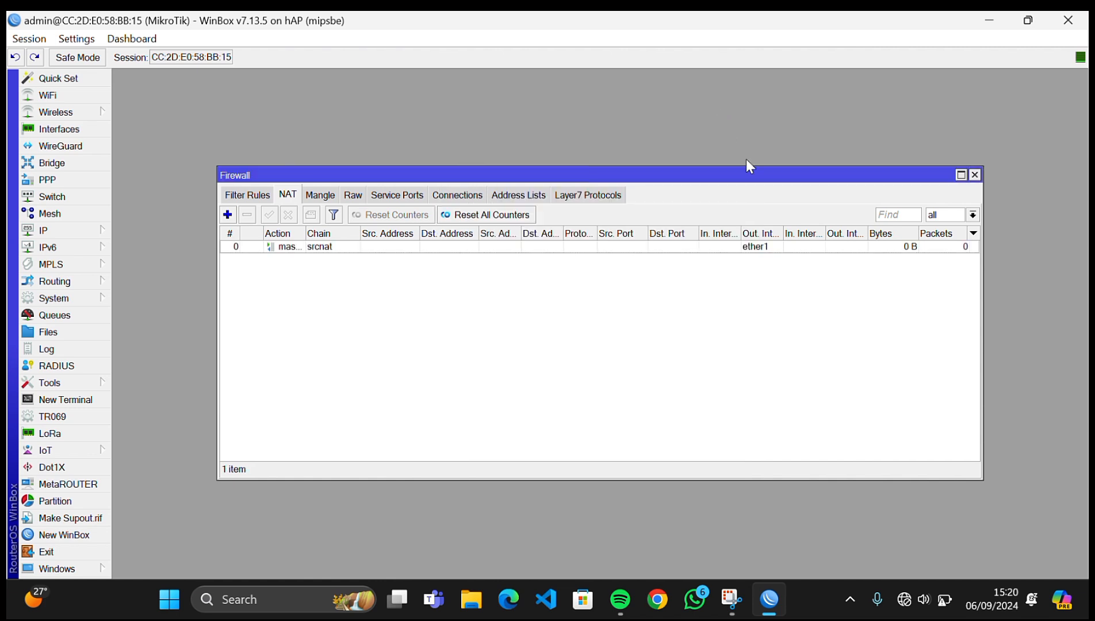
left_click(975, 174)
- Start Hotspot Setup on wlan1, accepting 192.168.200.1/24, the pool, certificate and SMTP defaults
left_click(103, 234)
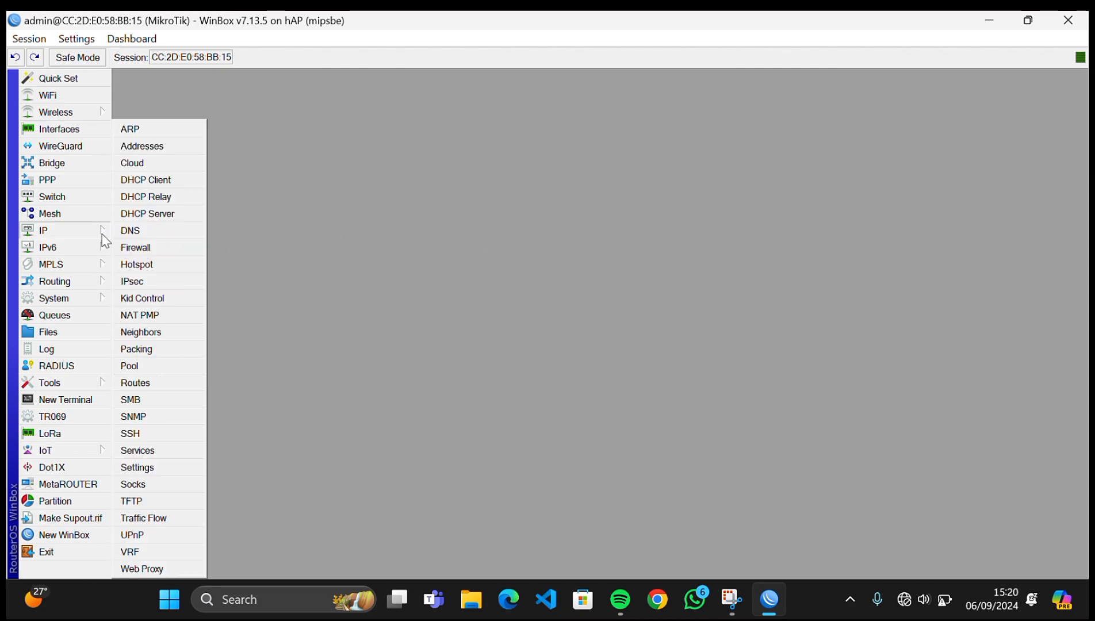
left_click(137, 264)
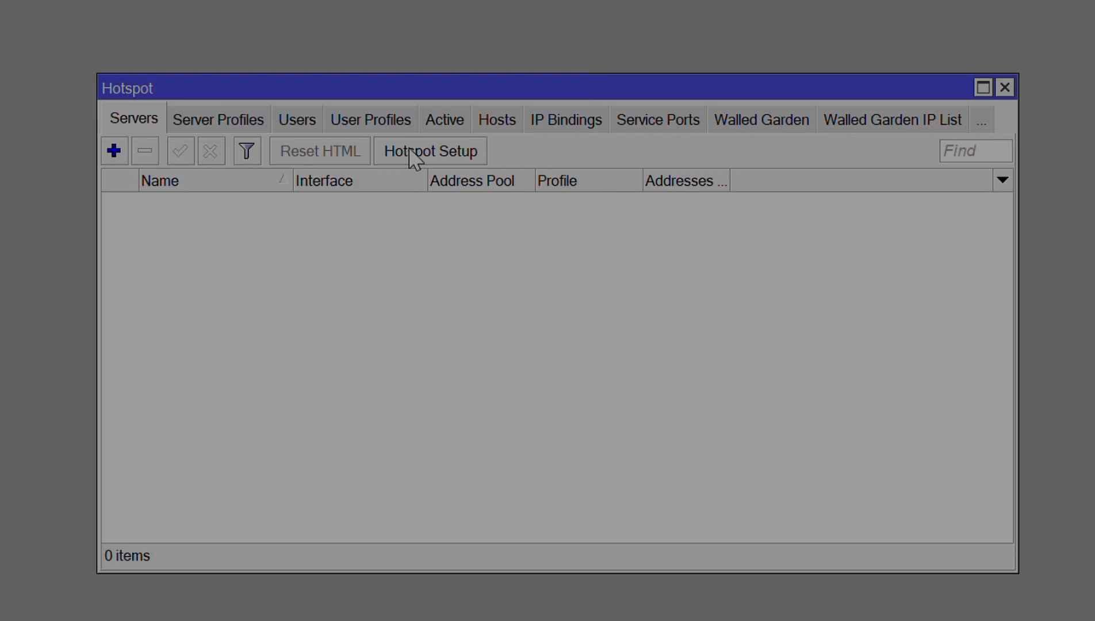
left_click(520, 214)
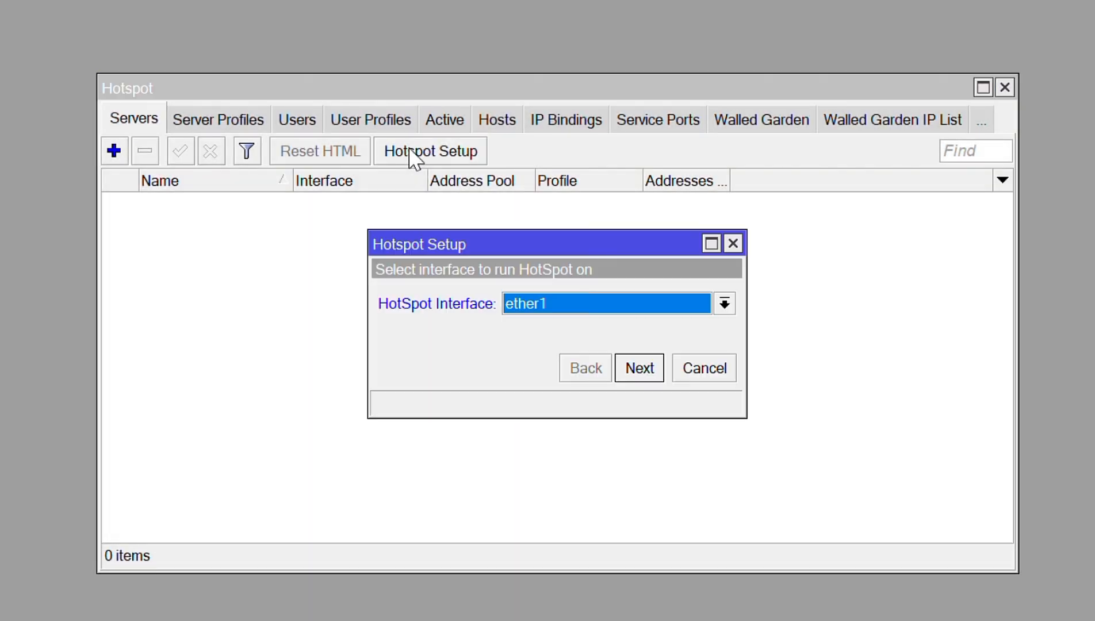
left_click(522, 309)
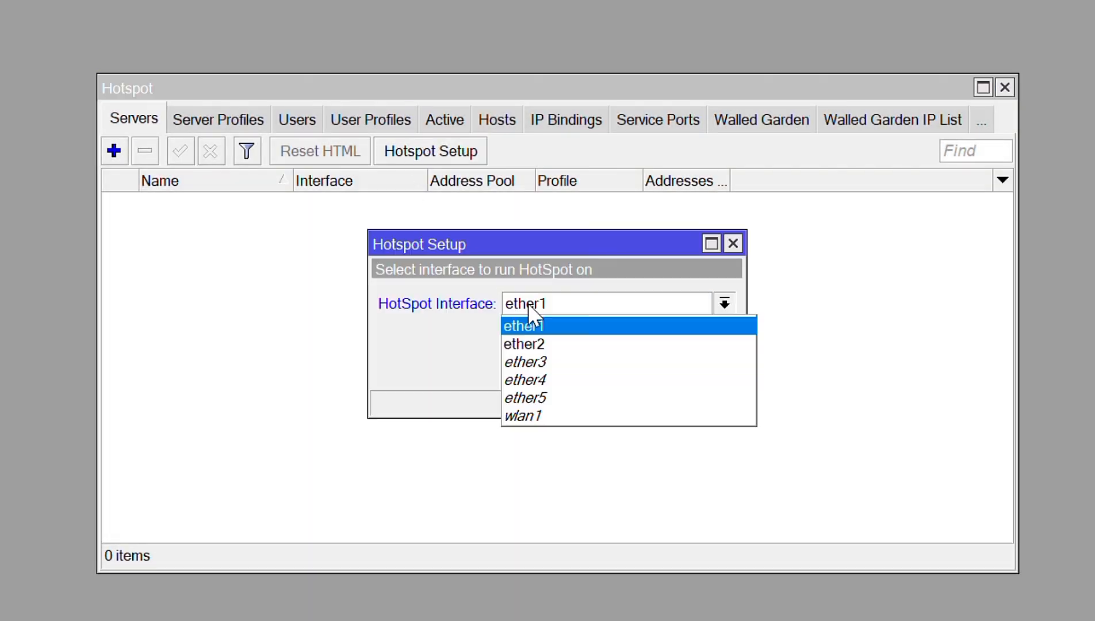
left_click(541, 413)
left_click(636, 366)
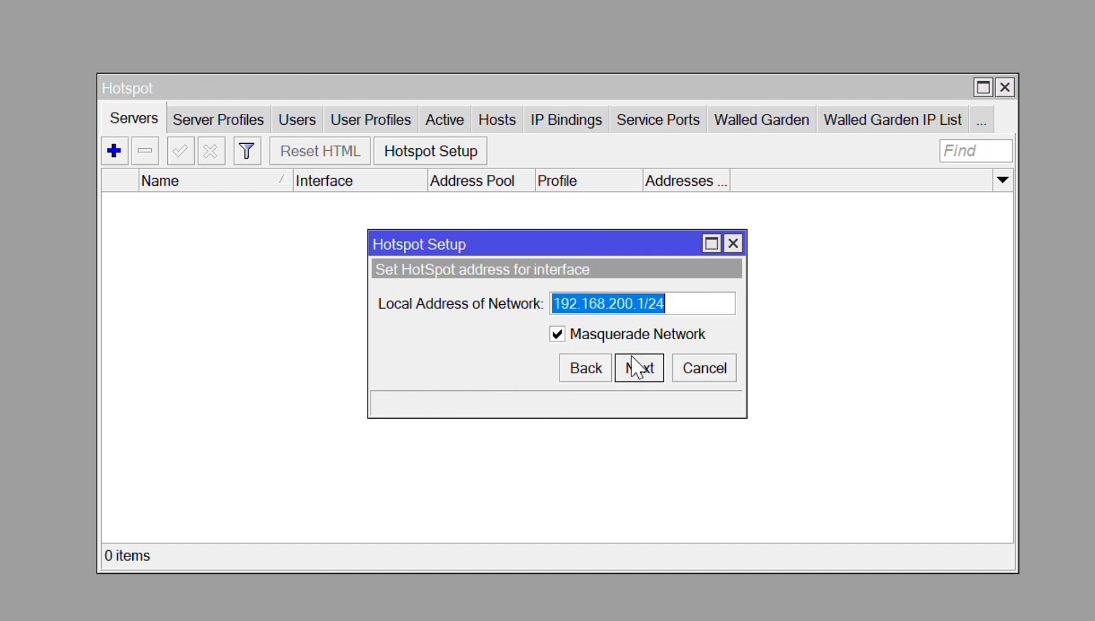
left_click(632, 367)
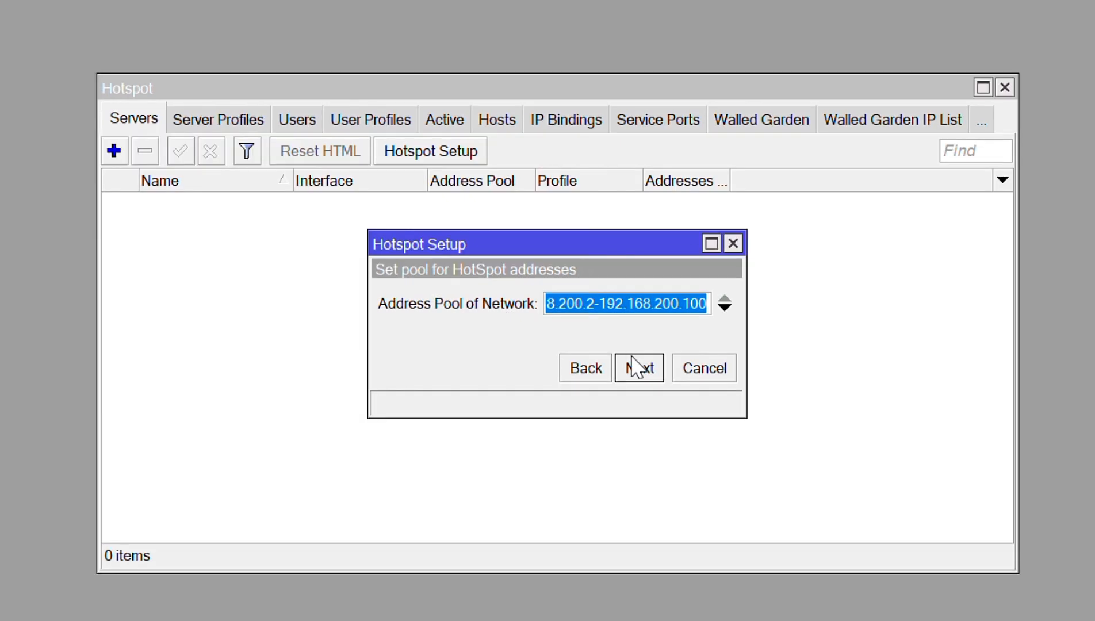
left_click(633, 366)
left_click(636, 368)
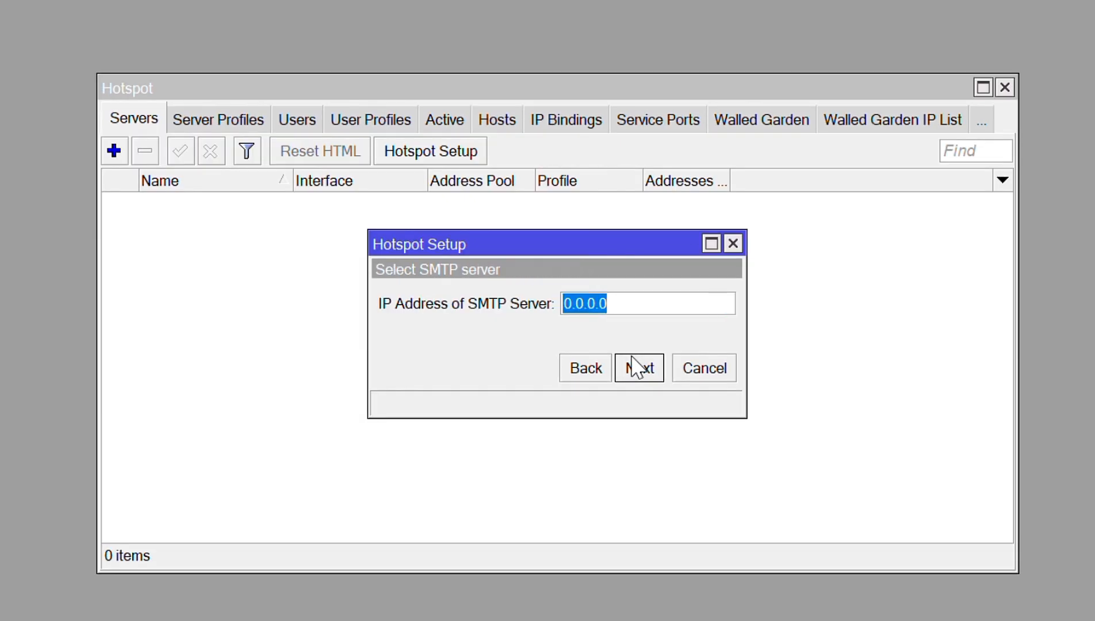
left_click(632, 366)
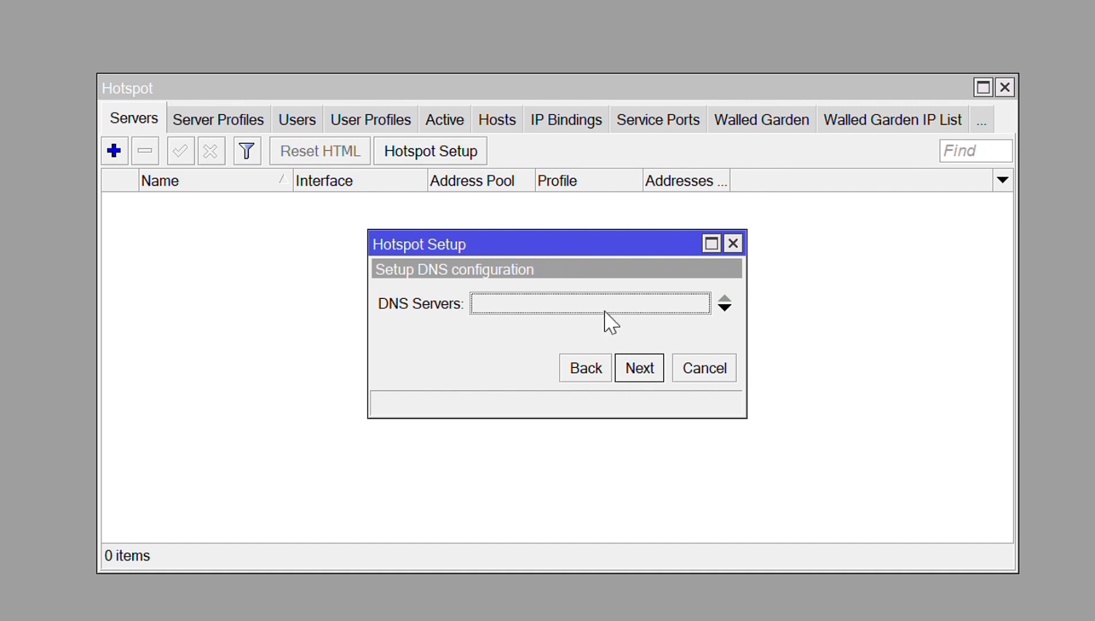
- Give the hotspot DNS server 8.8.8.8 and DNS name novia.id, then finish setup
type("8.8.8.8")
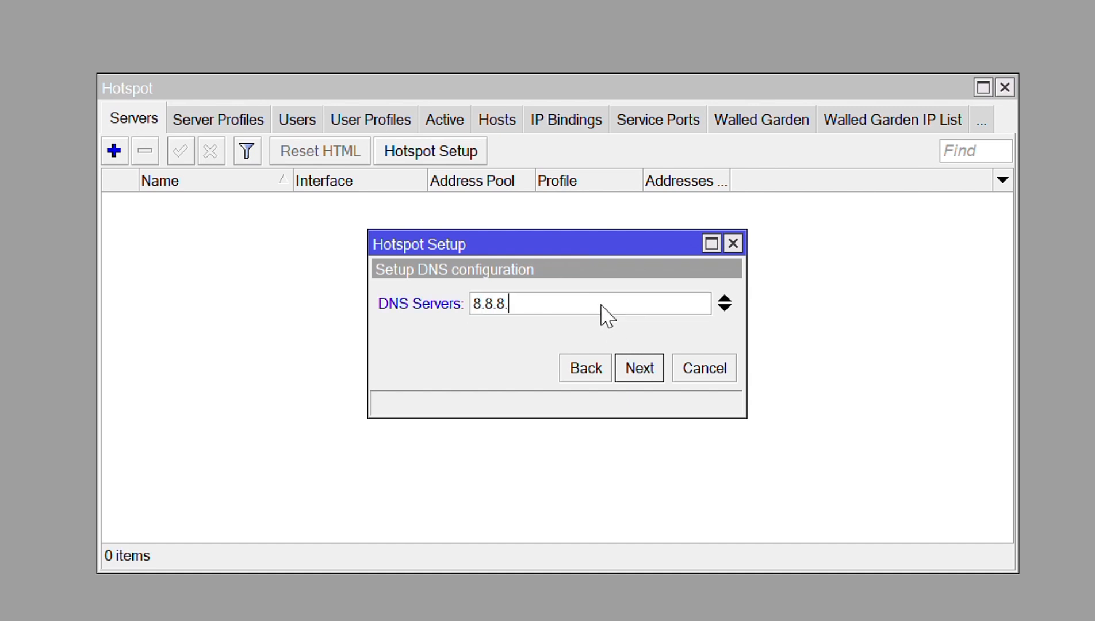
left_click(633, 366)
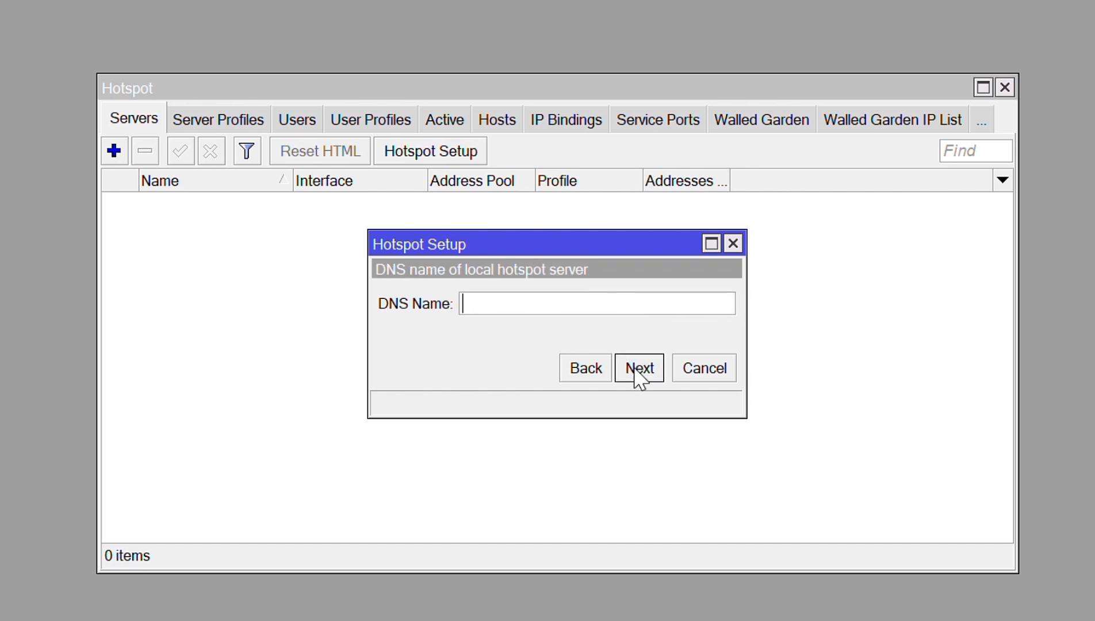
type("novia.id")
left_click(637, 368)
left_click(633, 333)
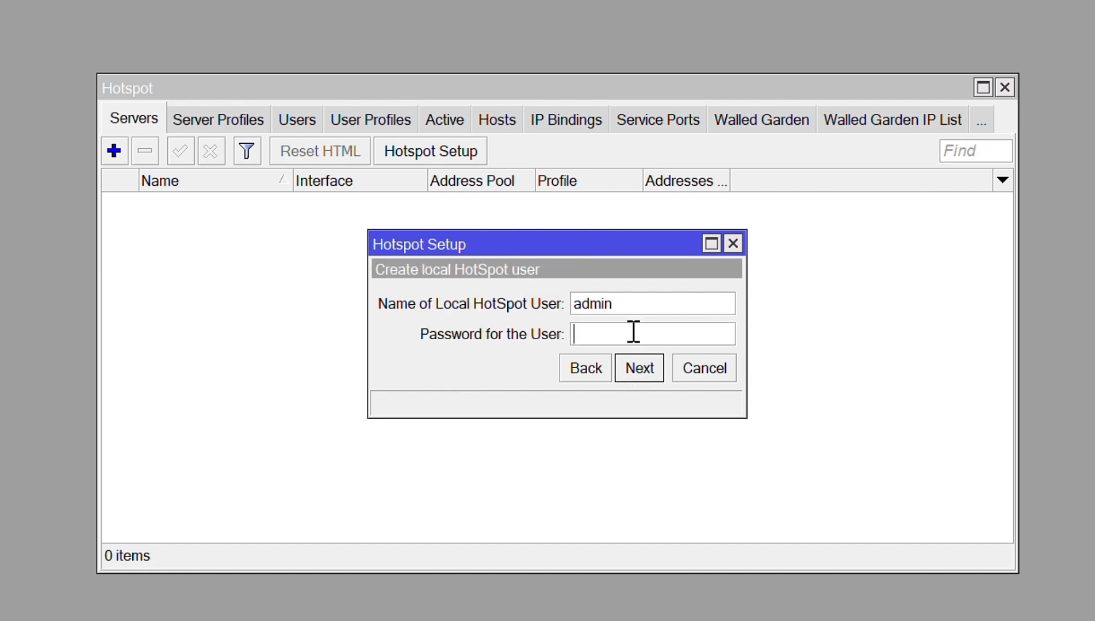
left_click(629, 370)
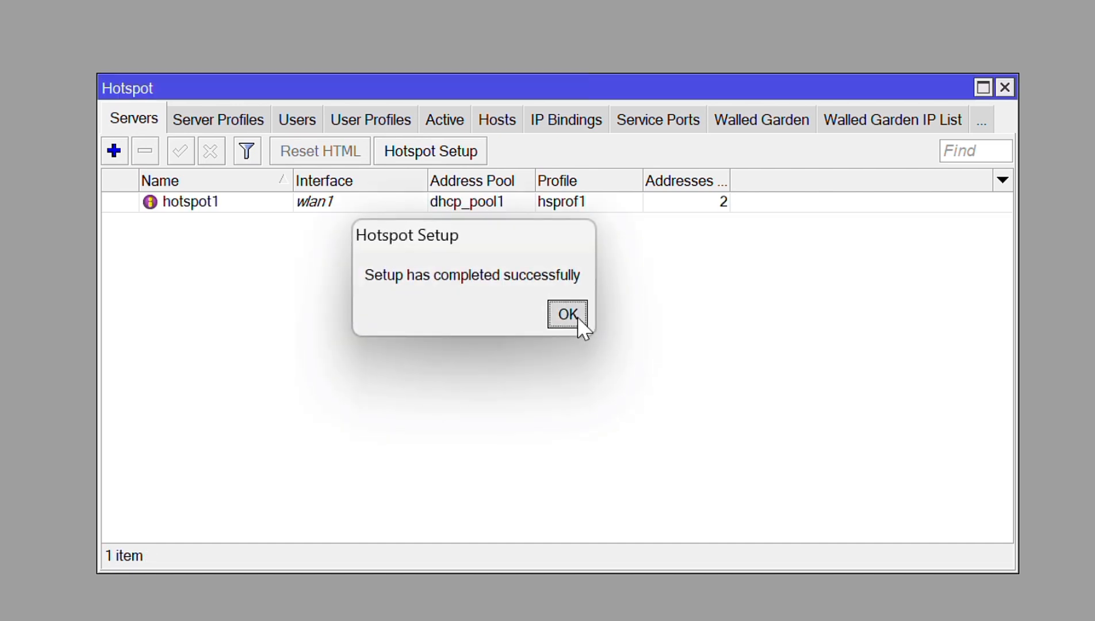
left_click(577, 316)
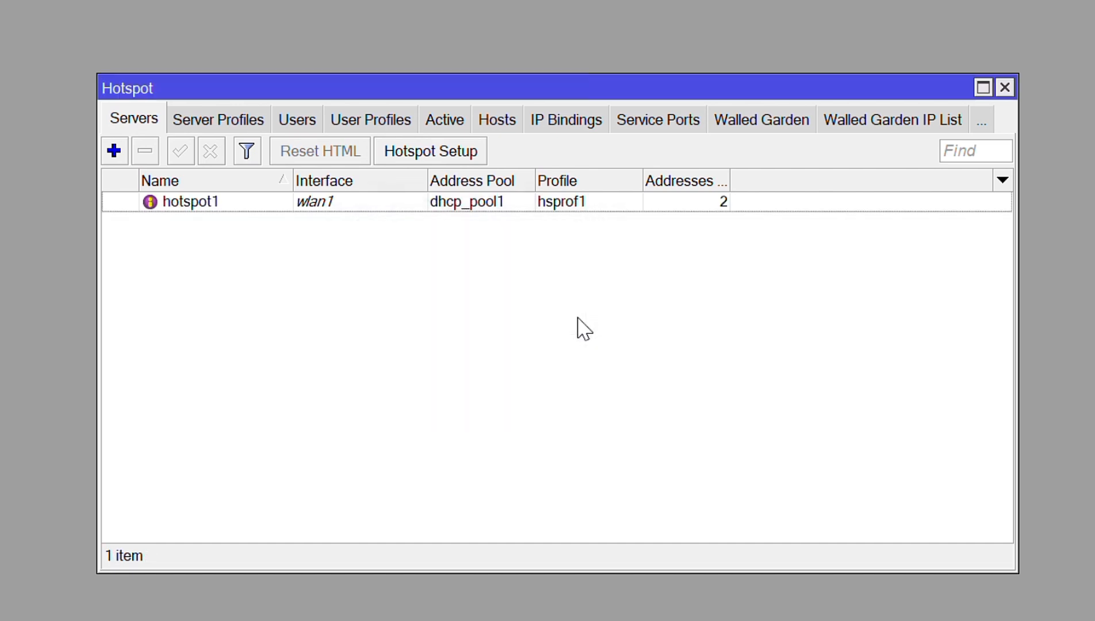
- Set wlan1 to ap bridge mode with SSID 'Novia@ProxyLSP1SMK NJUMANTON' and apply
left_click(1004, 88)
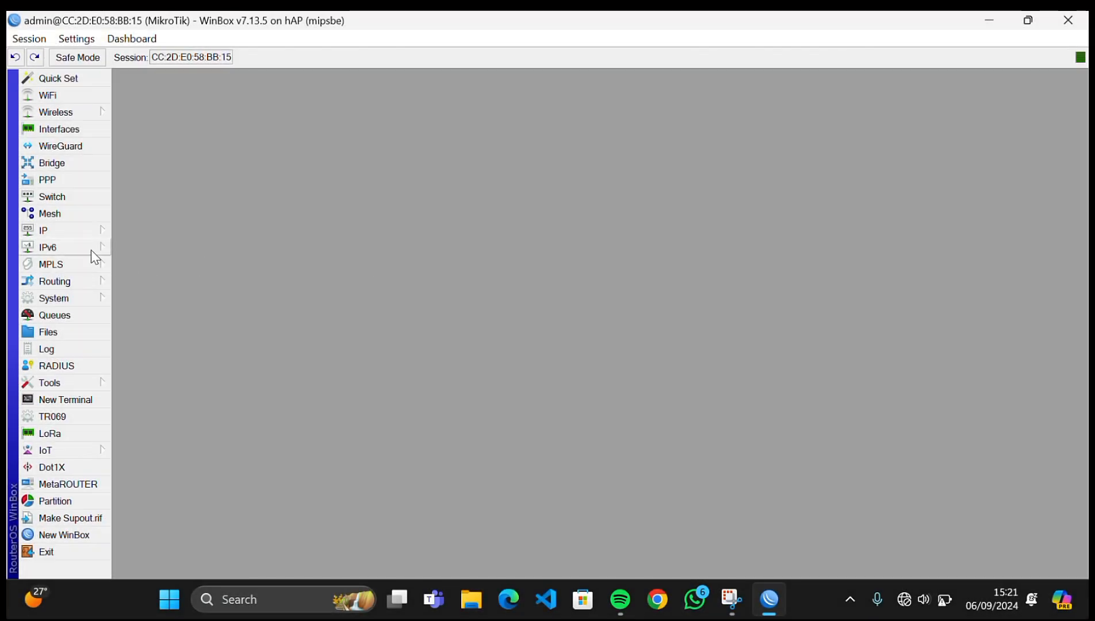
left_click(81, 112)
left_click(132, 132)
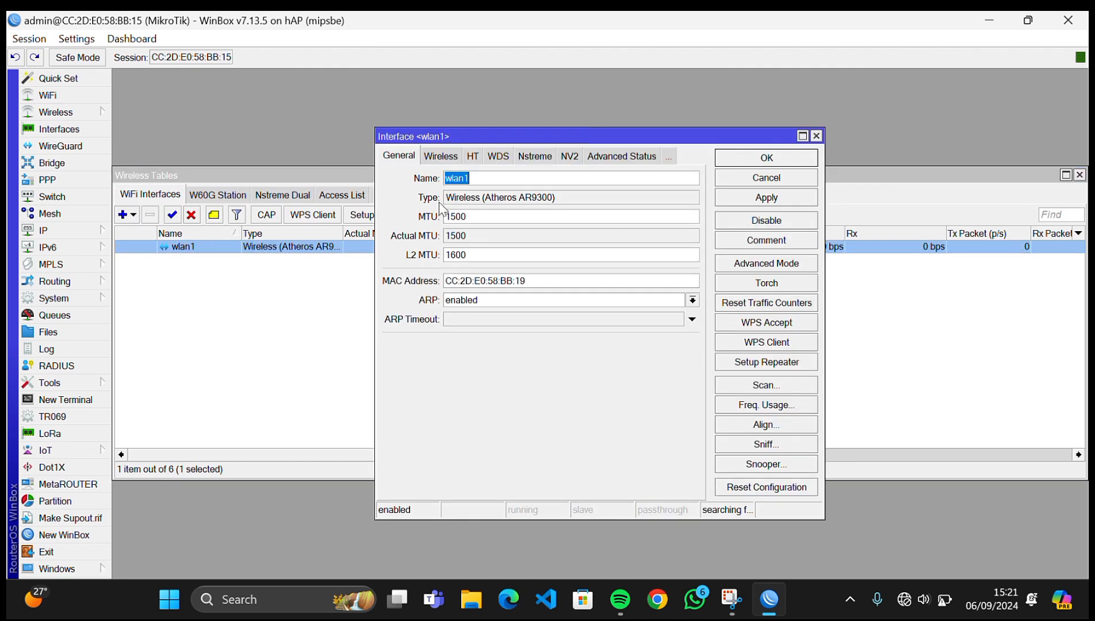
left_click(435, 154)
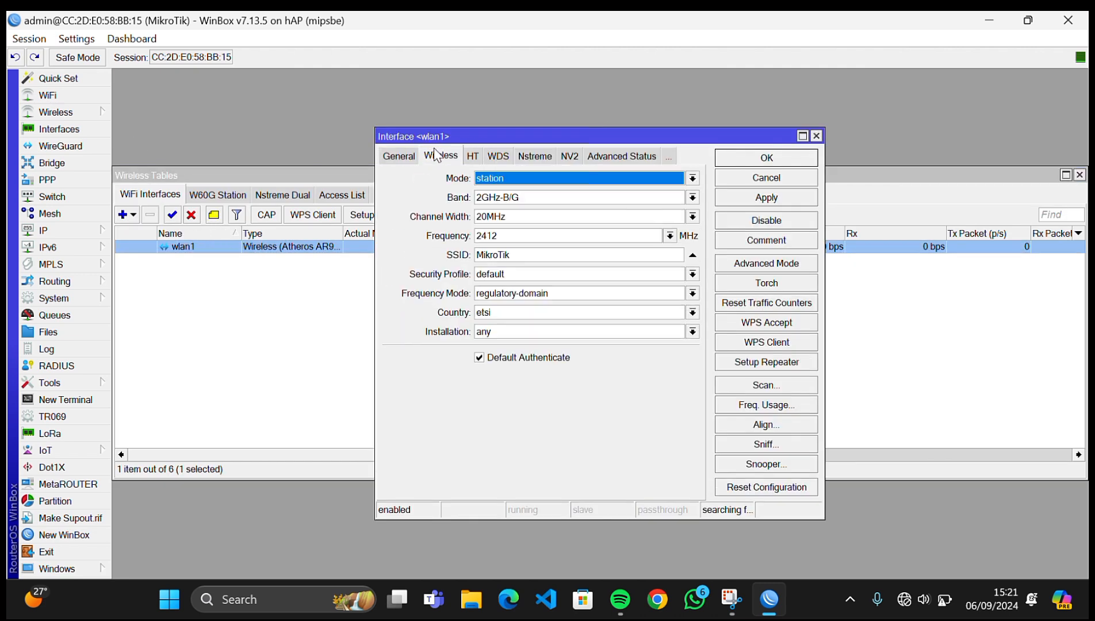
left_click(513, 178)
left_click(499, 204)
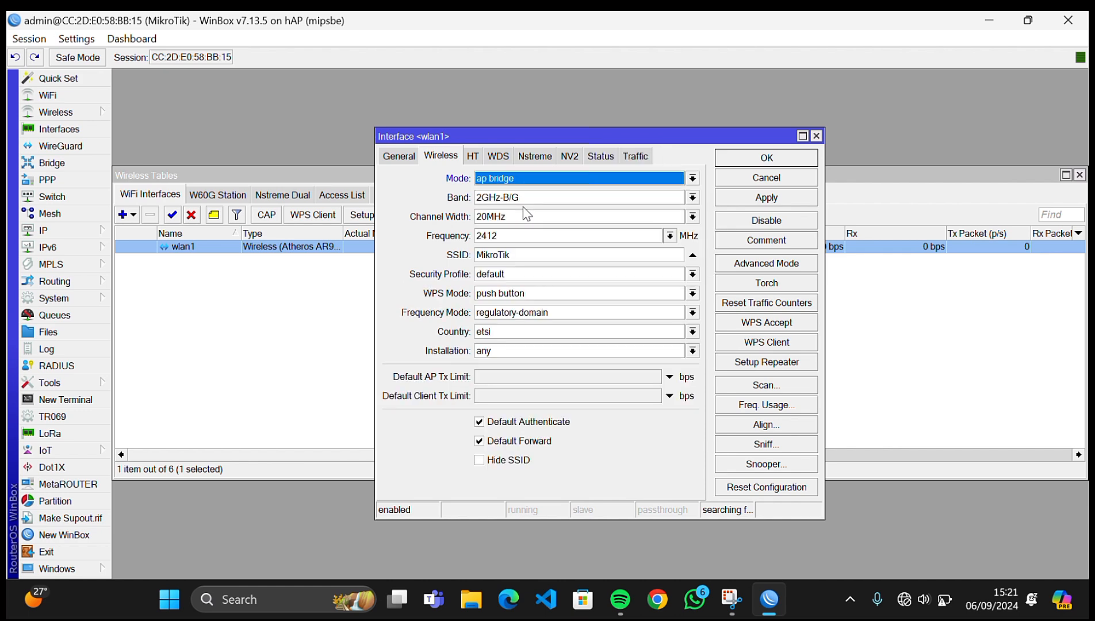
left_click(522, 257)
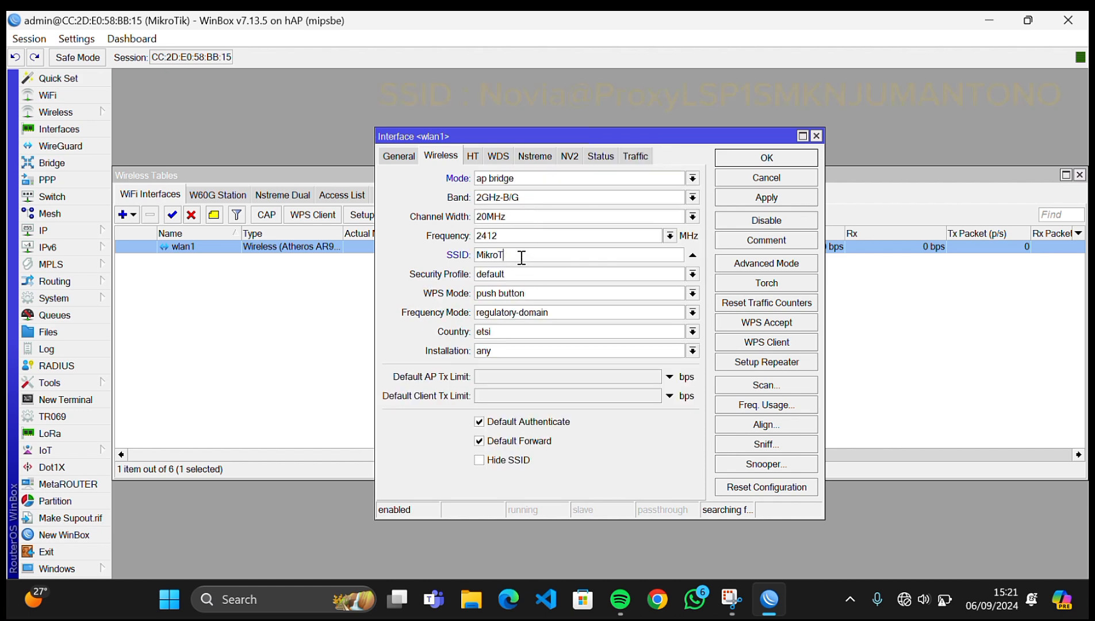
key("BackSpace")
key("BackSpace")
key("BackSpace")
key("BackSpace")
key("BackSpace")
key("BackSpace")
type("Novia@Proxy")
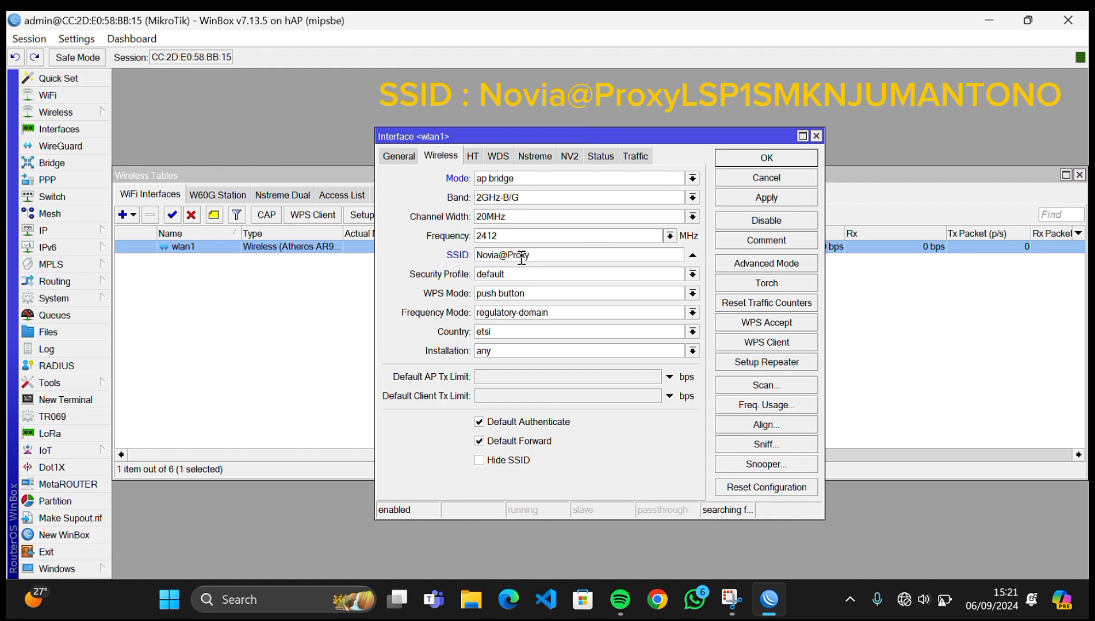
type("LSP1SMK NJUMANTONO")
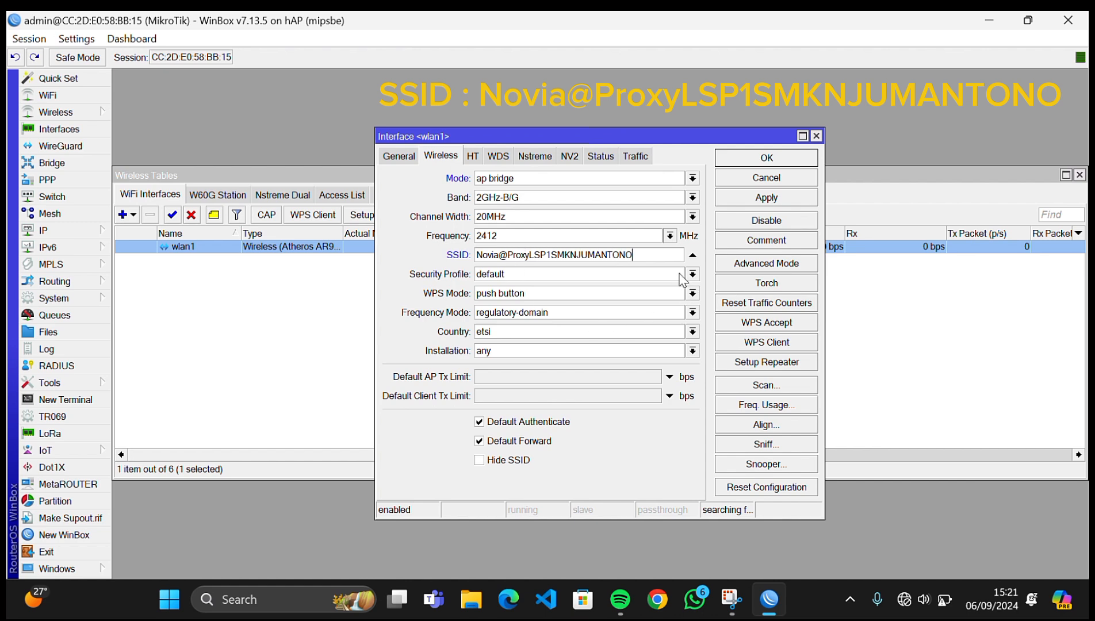
left_click(740, 201)
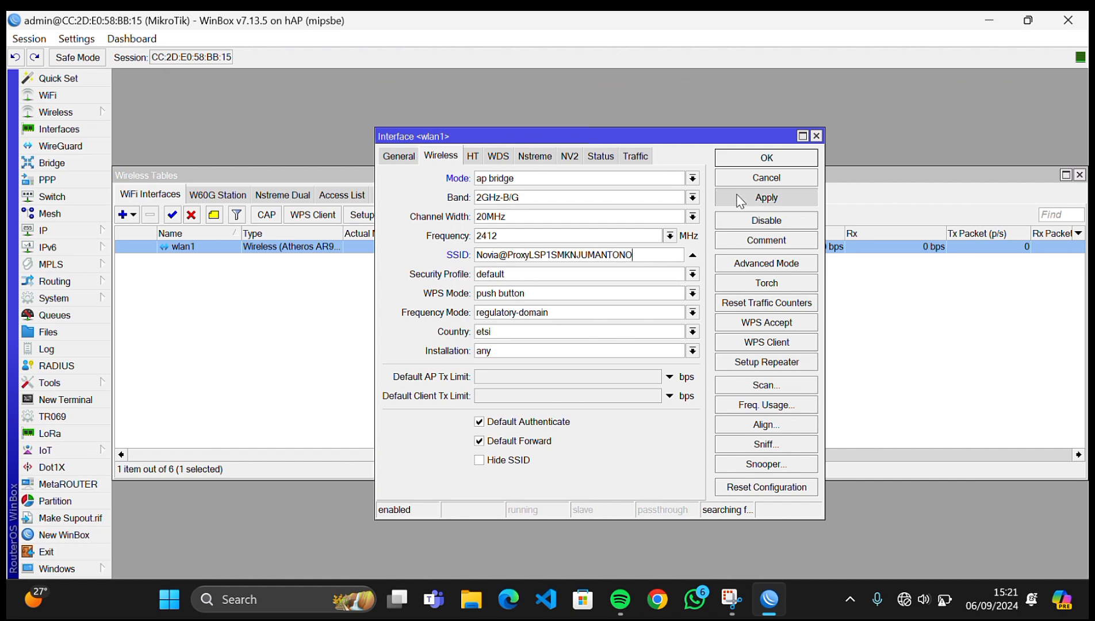
left_click(779, 159)
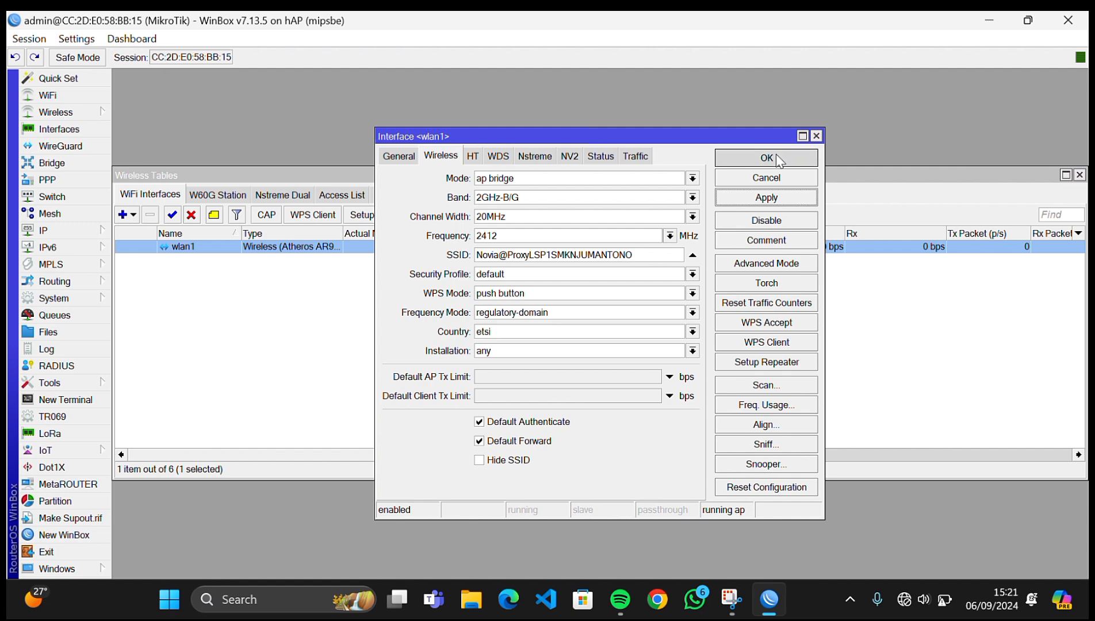
left_click(1079, 174)
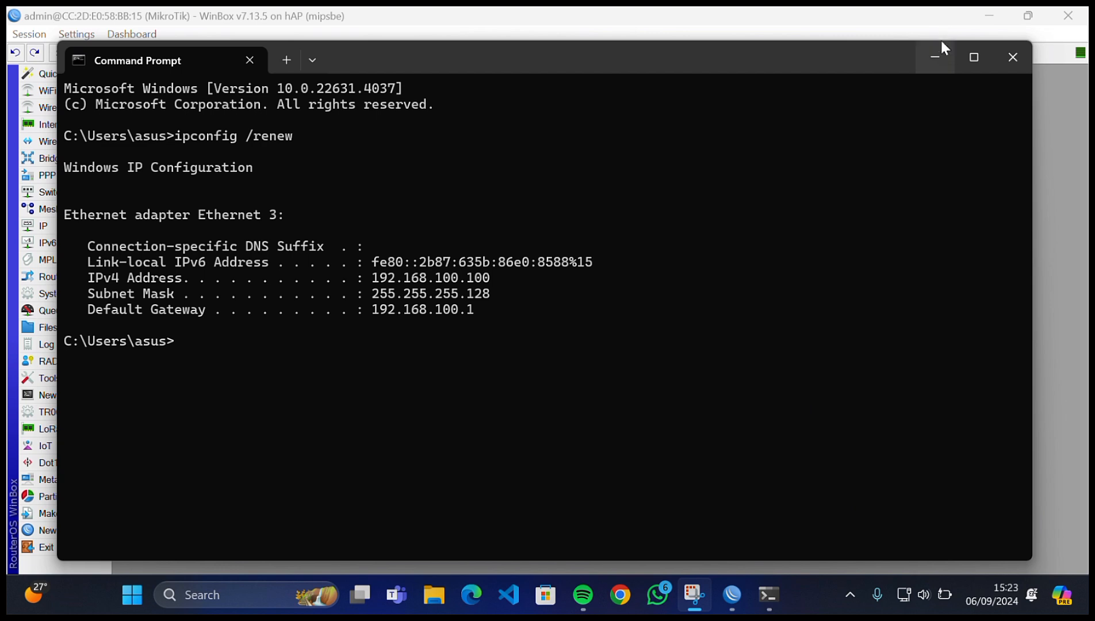
- Minimize Command Prompt after checking the renewed 192.168.100.100 lease
left_click(936, 57)
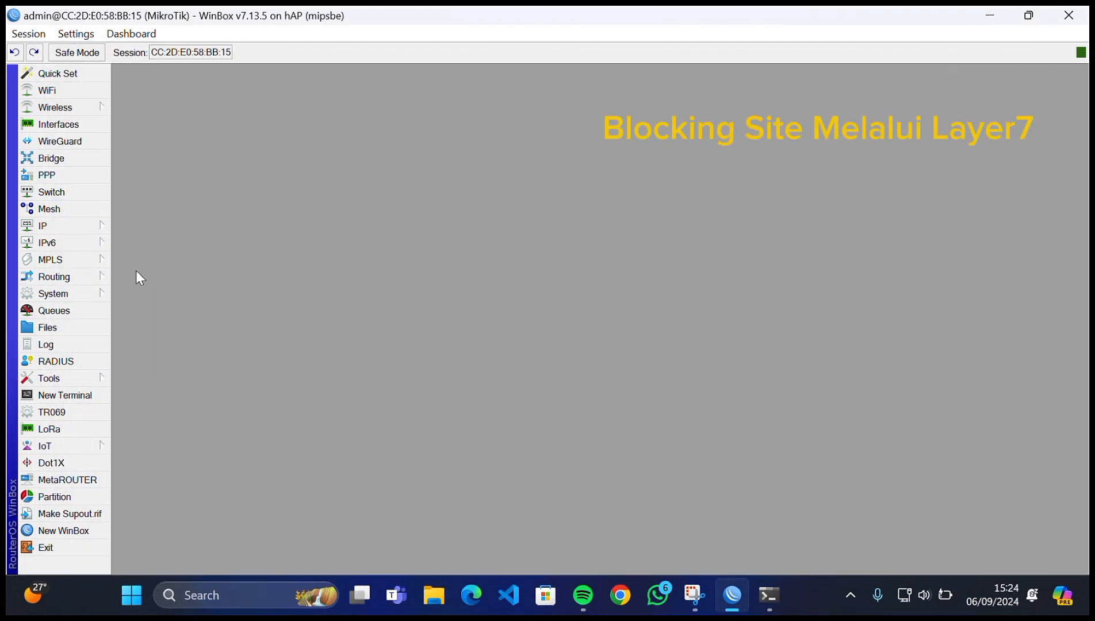
- Add a firewall Layer7 protocol 'blokir linux' with regexp ^.+(linux.org).*
left_click(91, 226)
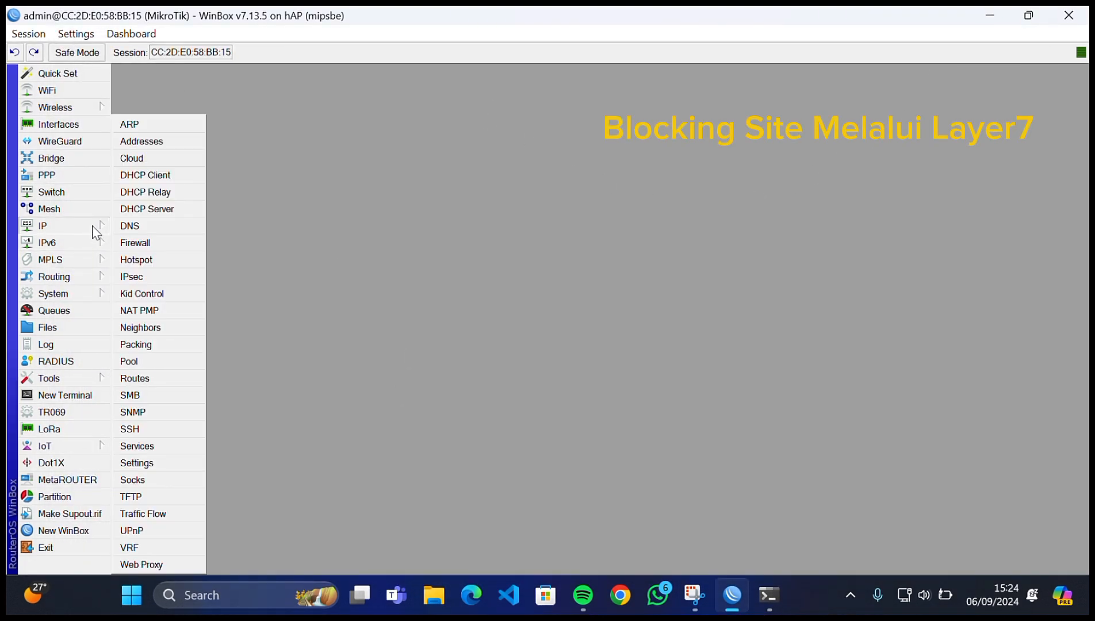
left_click(133, 243)
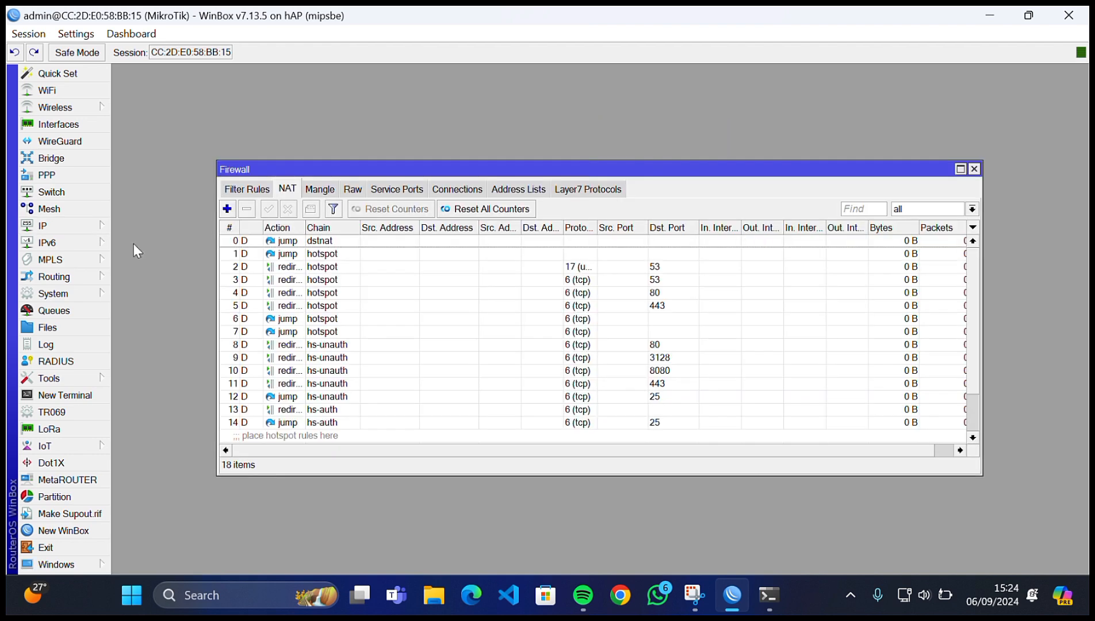
left_click(581, 189)
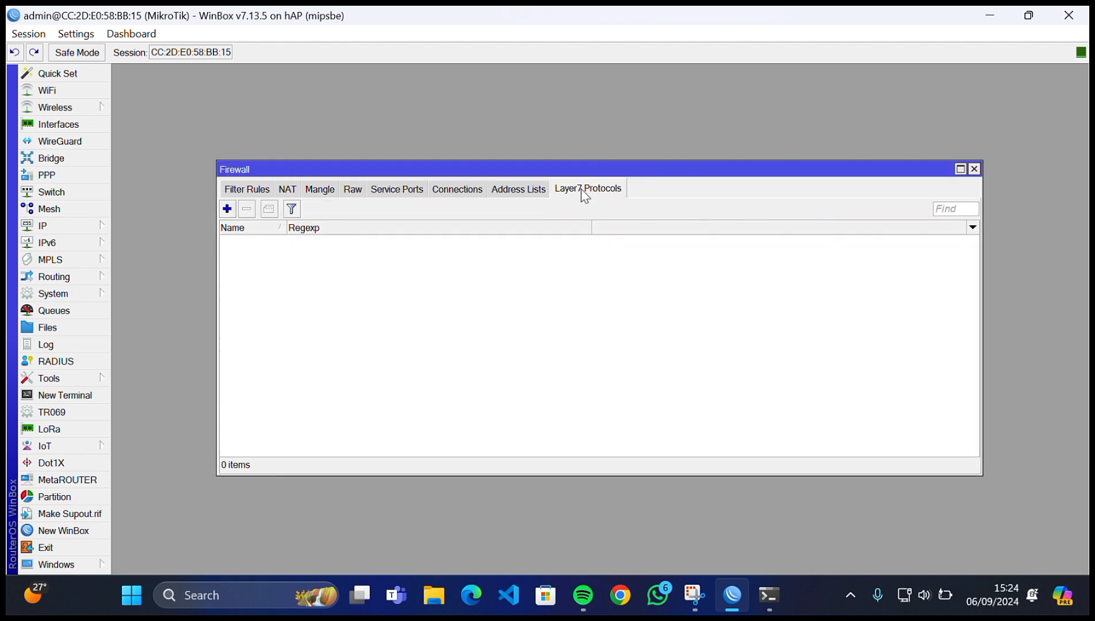
left_click(227, 209)
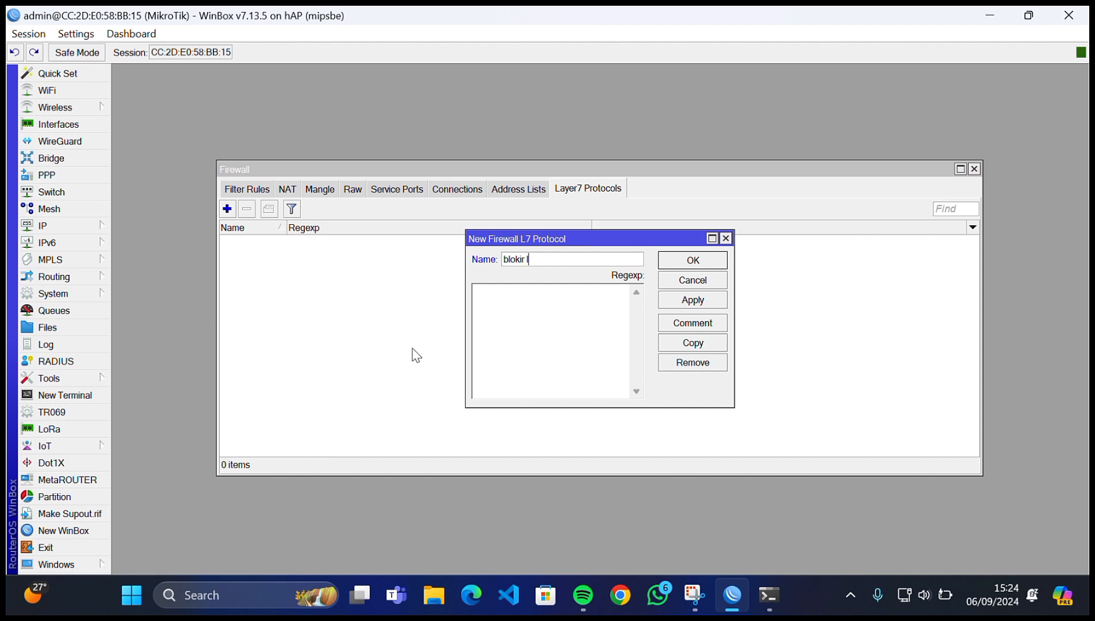
type("blokir linux")
left_click(513, 318)
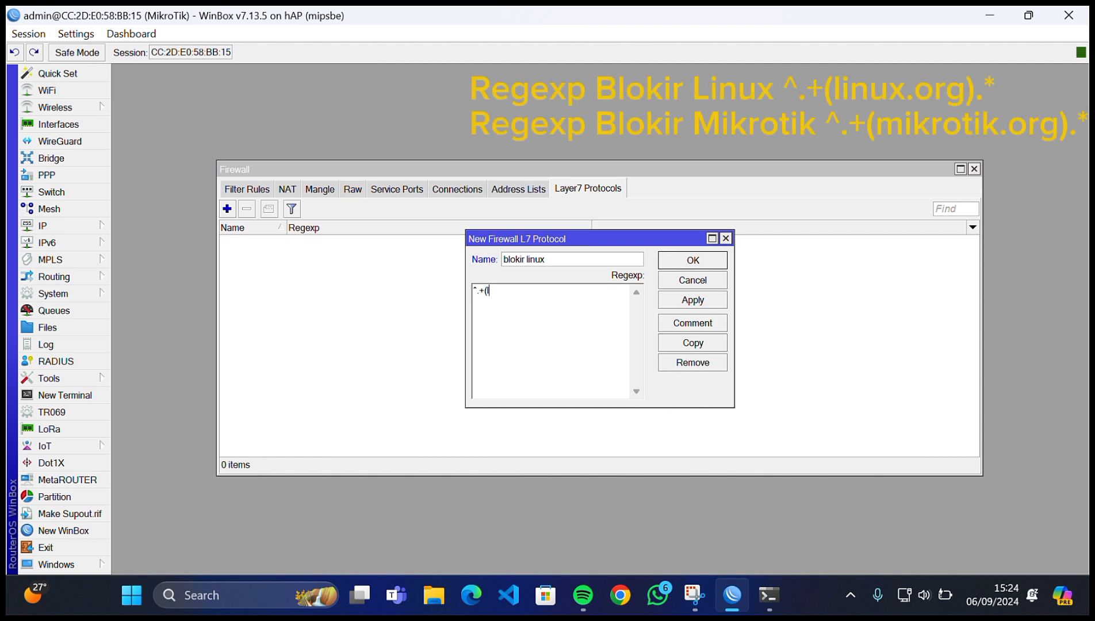
type("^.+(linux.org).*")
left_click(665, 304)
left_click(689, 265)
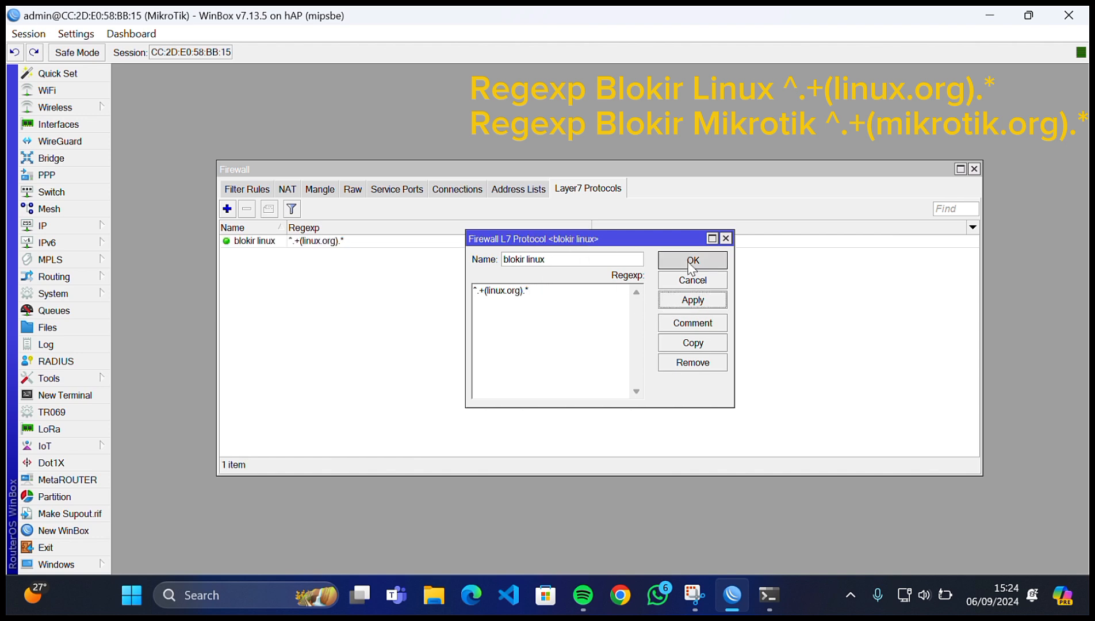
- Add a second Layer7 protocol 'blokir mikrotik' with regexp ^.+(mikrotik.org).*
left_click(228, 209)
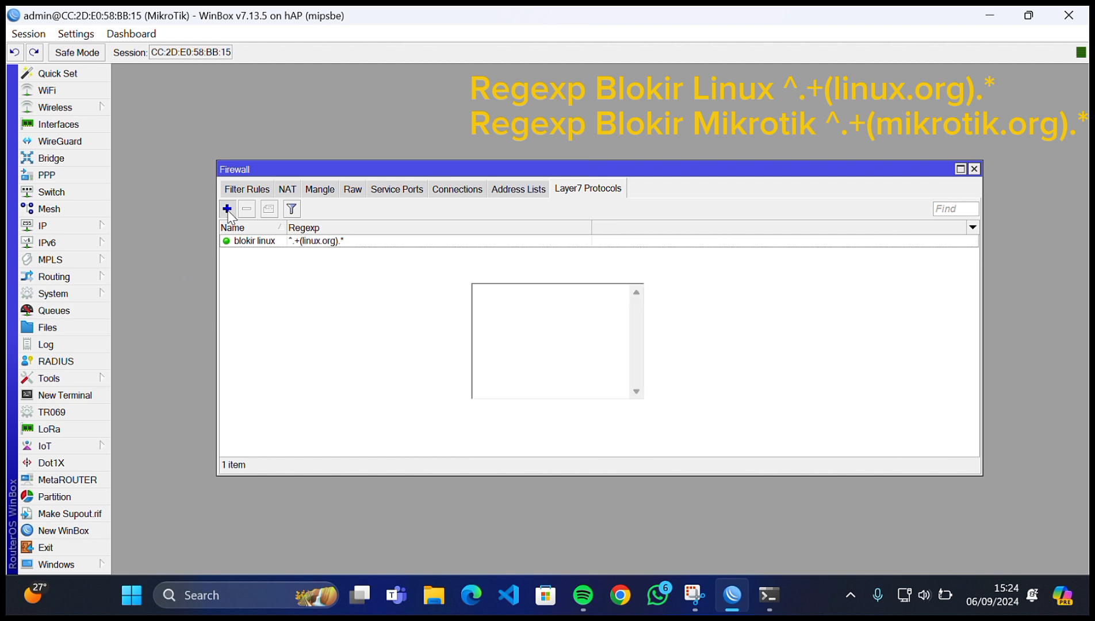
type("blok")
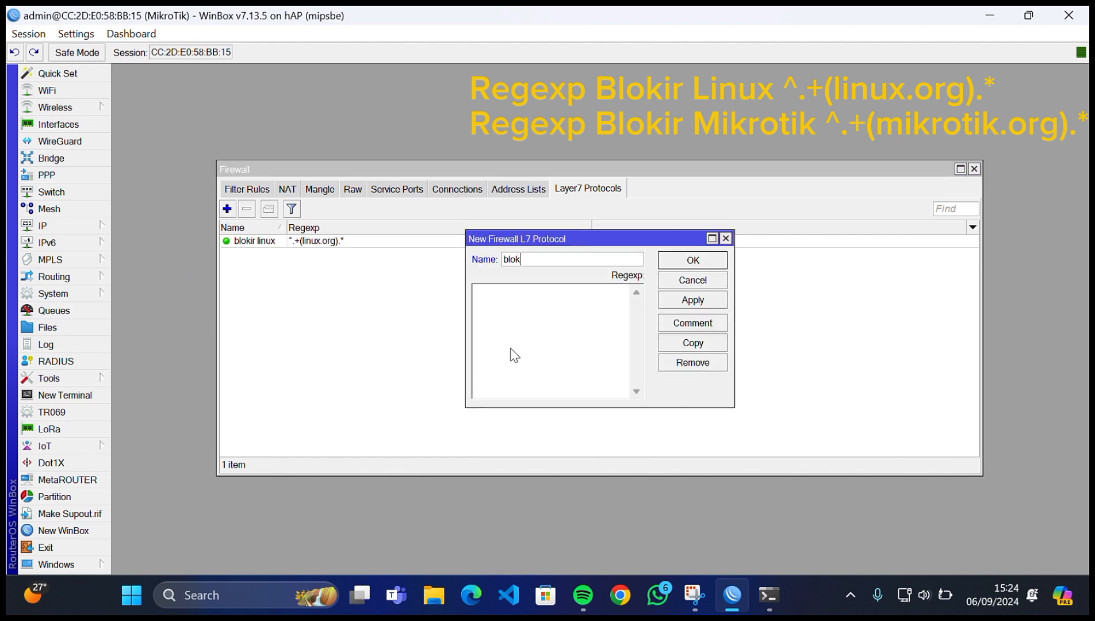
type("ir m")
left_click(504, 299)
type("^.+(m")
type("ikrotik.org).*")
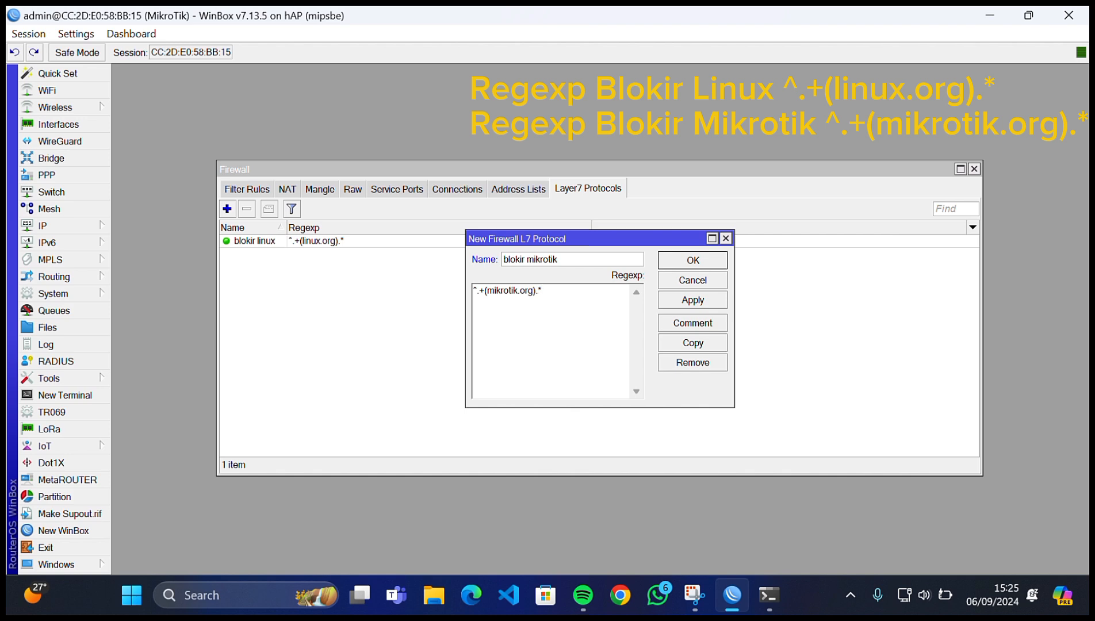
left_click(703, 299)
left_click(692, 260)
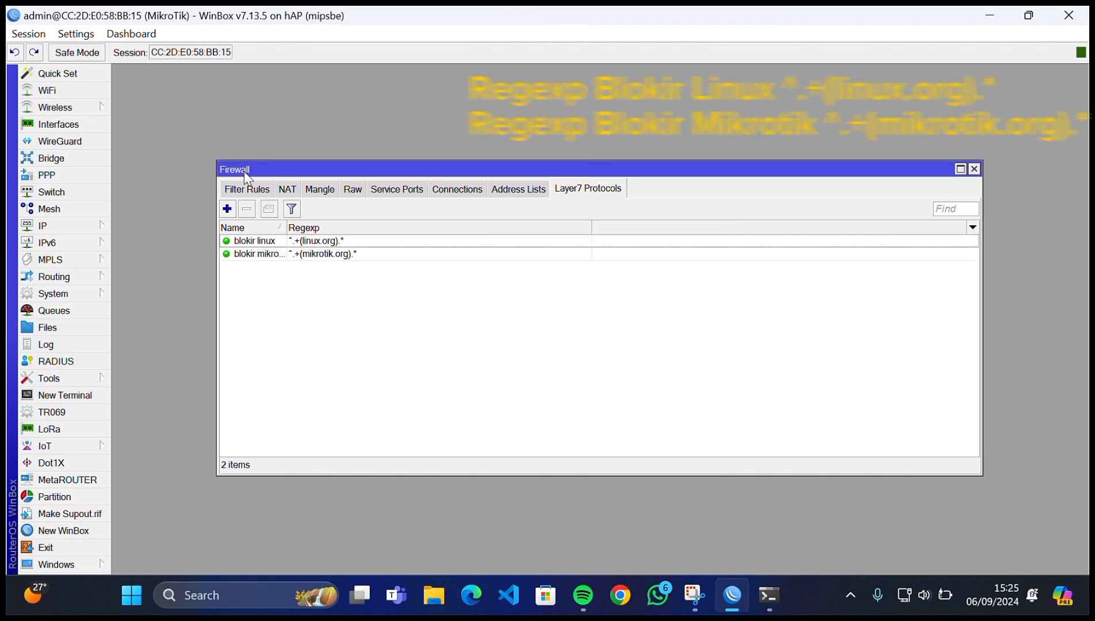
- Start a new forward filter rule matching tcp traffic arriving on ether2
left_click(247, 190)
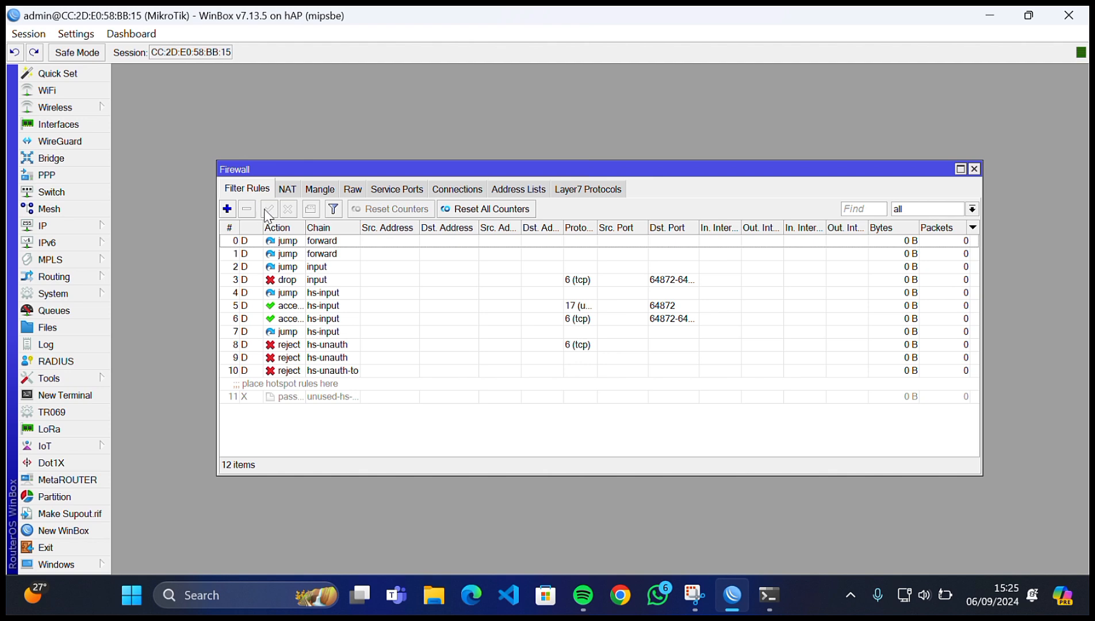
left_click(227, 208)
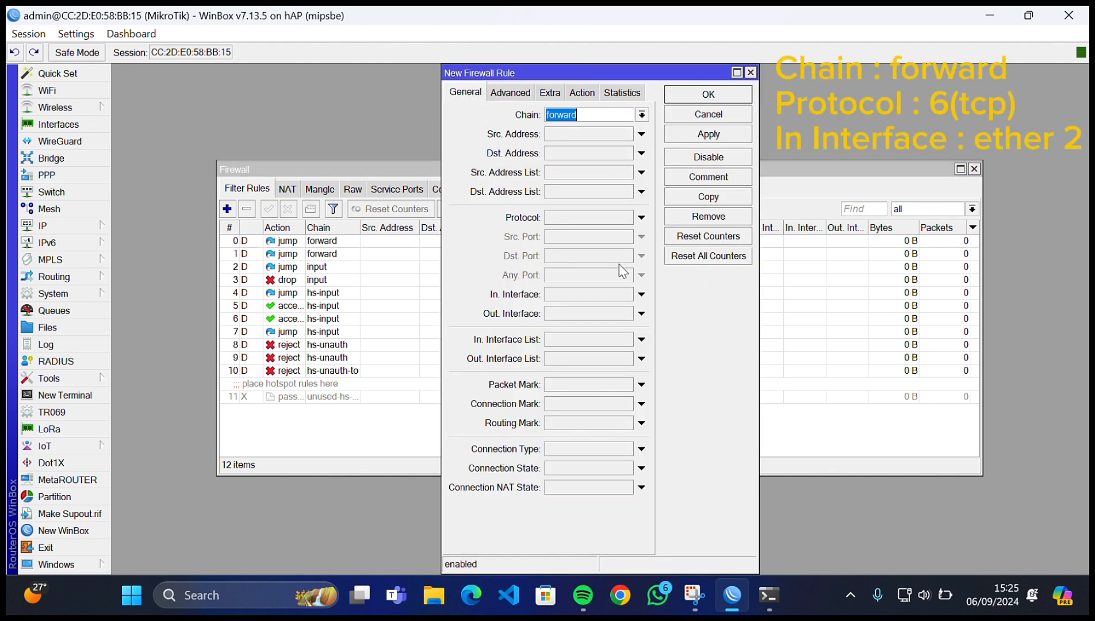
left_click(563, 221)
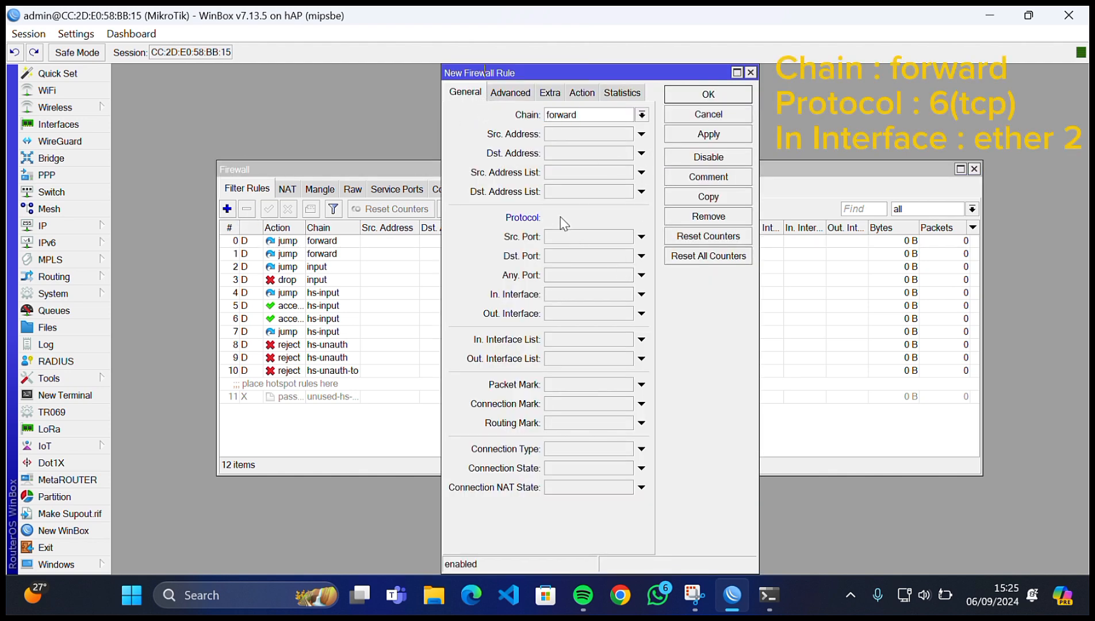
left_click(563, 295)
left_click(636, 294)
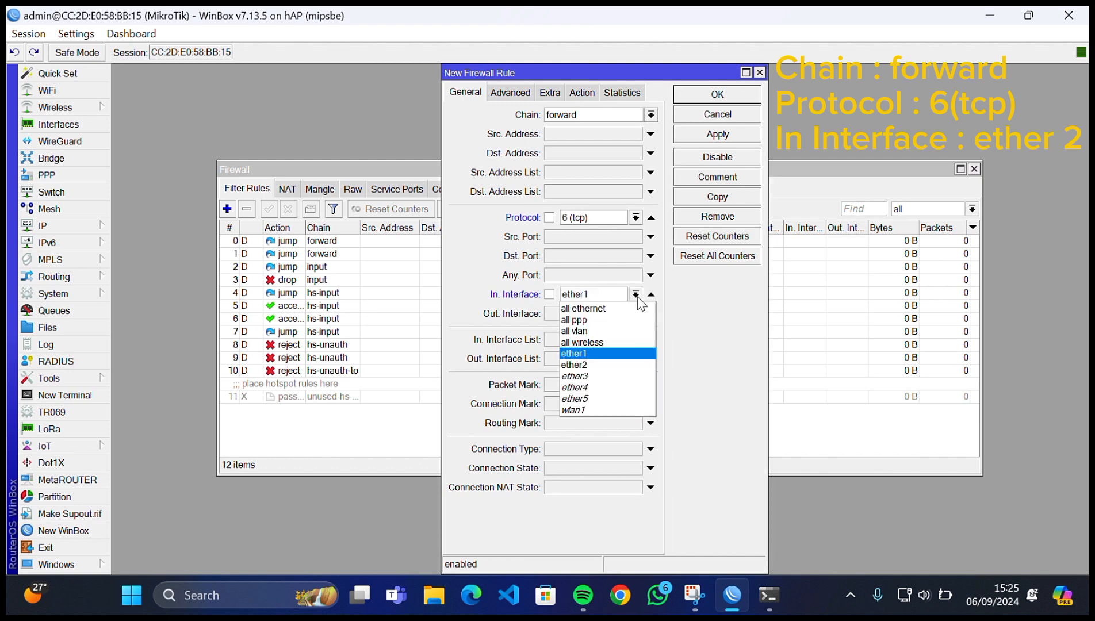
left_click(624, 366)
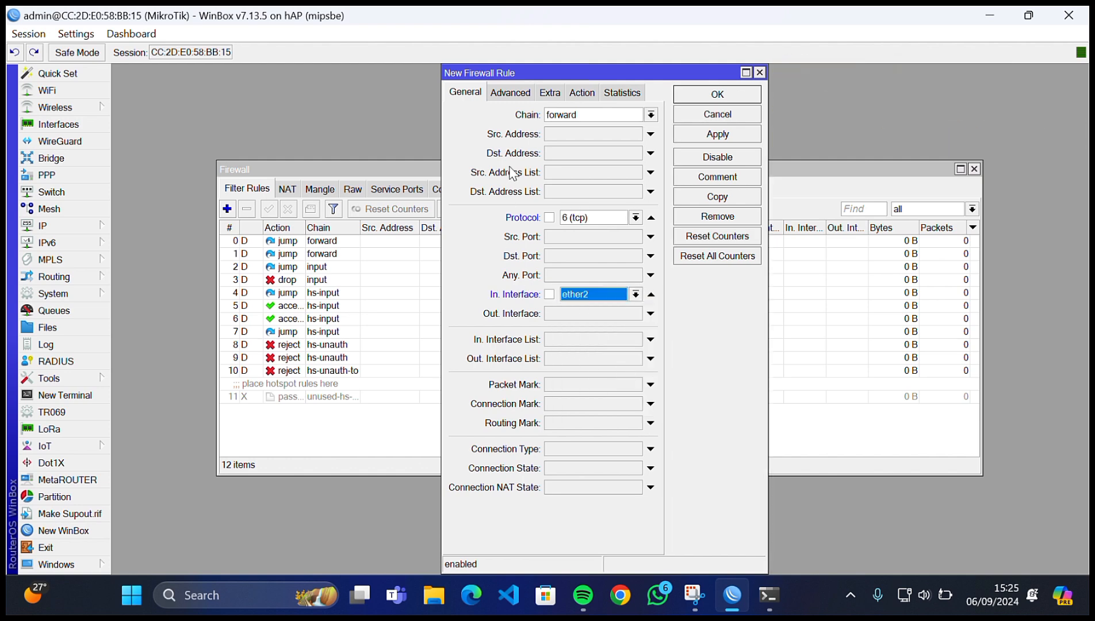
- Give the rule the blokir linux Layer7 match and a drop action, and save it as rule 12
left_click(513, 91)
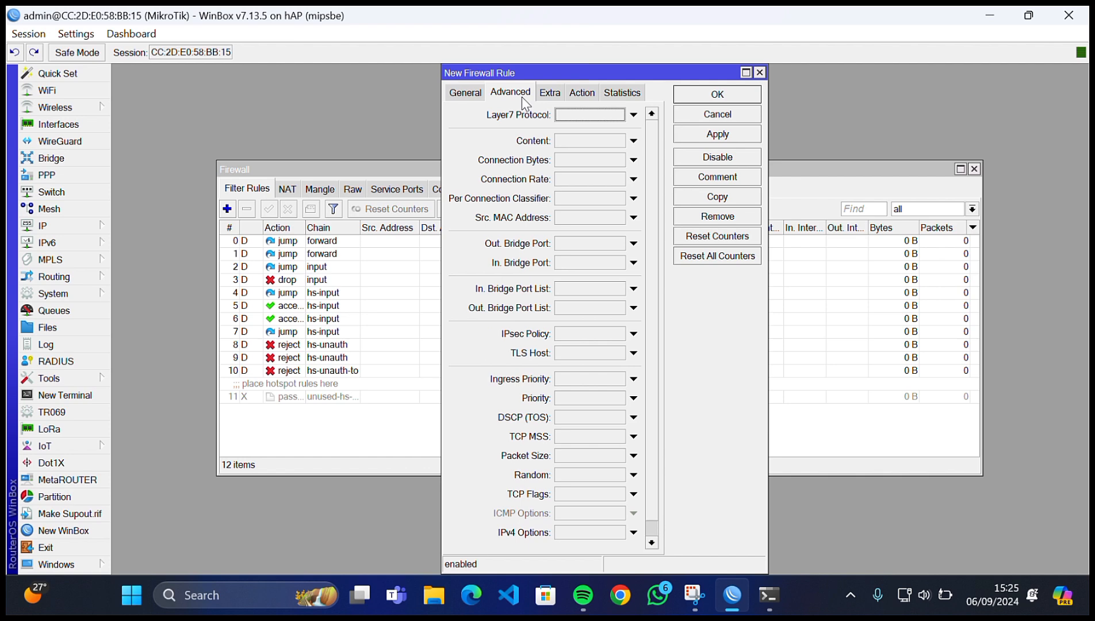
left_click(575, 116)
left_click(584, 93)
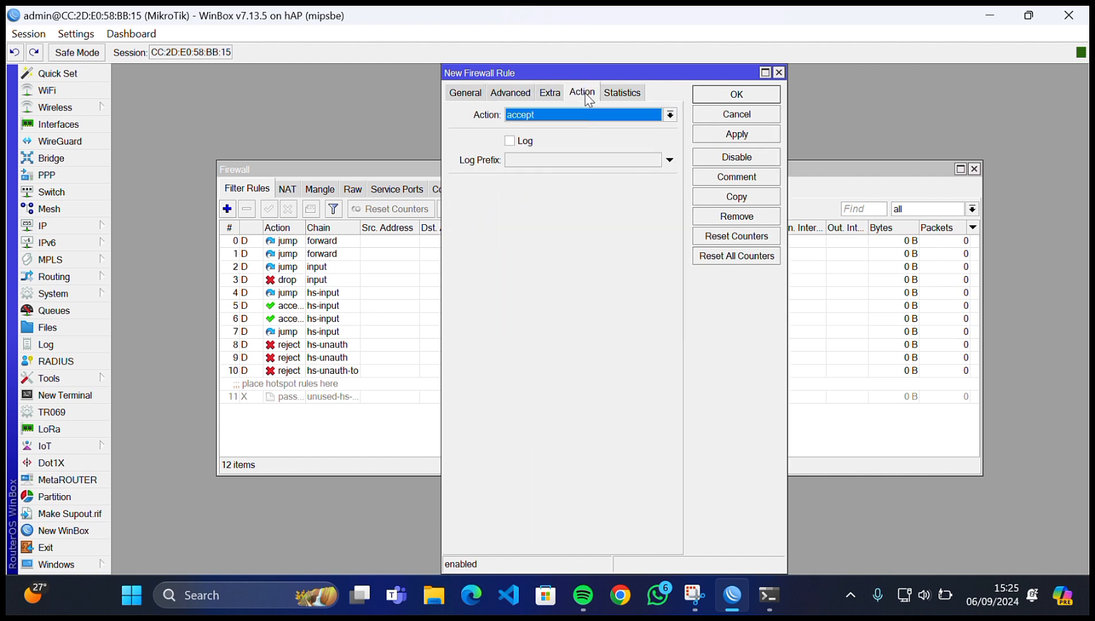
left_click(567, 117)
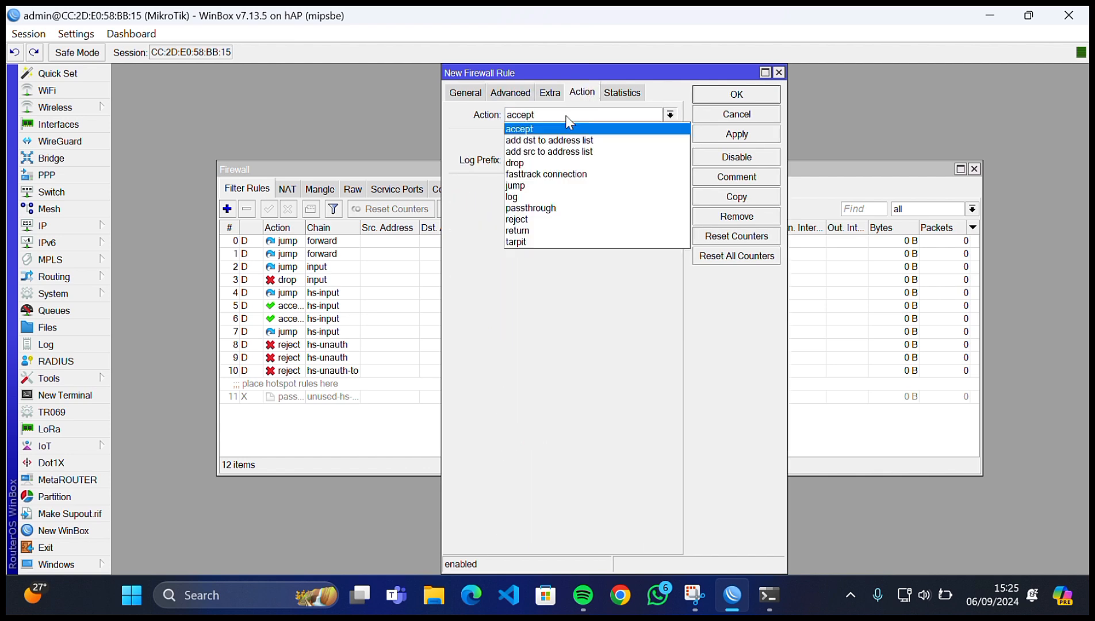
left_click(575, 164)
left_click(723, 138)
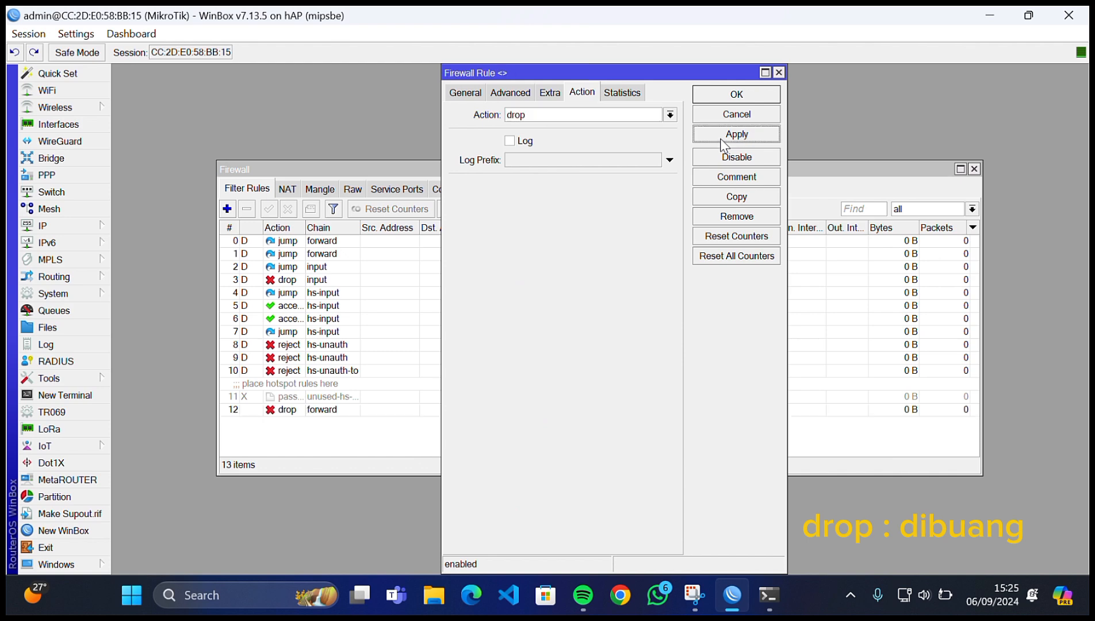
left_click(738, 95)
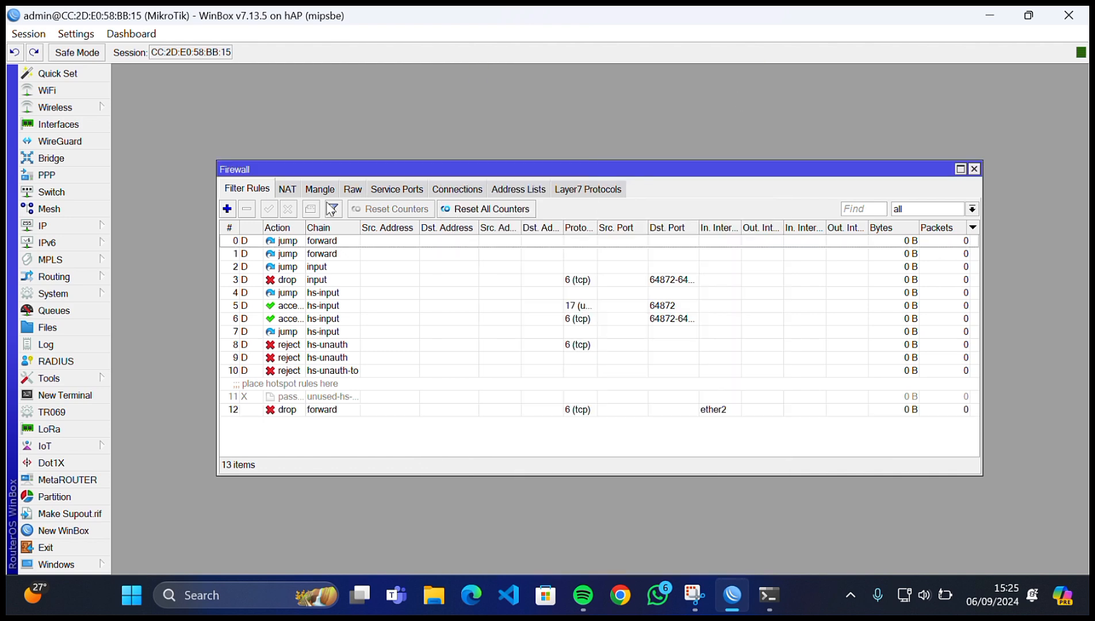
- Start another forward filter rule matching tcp traffic arriving on ether2
left_click(227, 210)
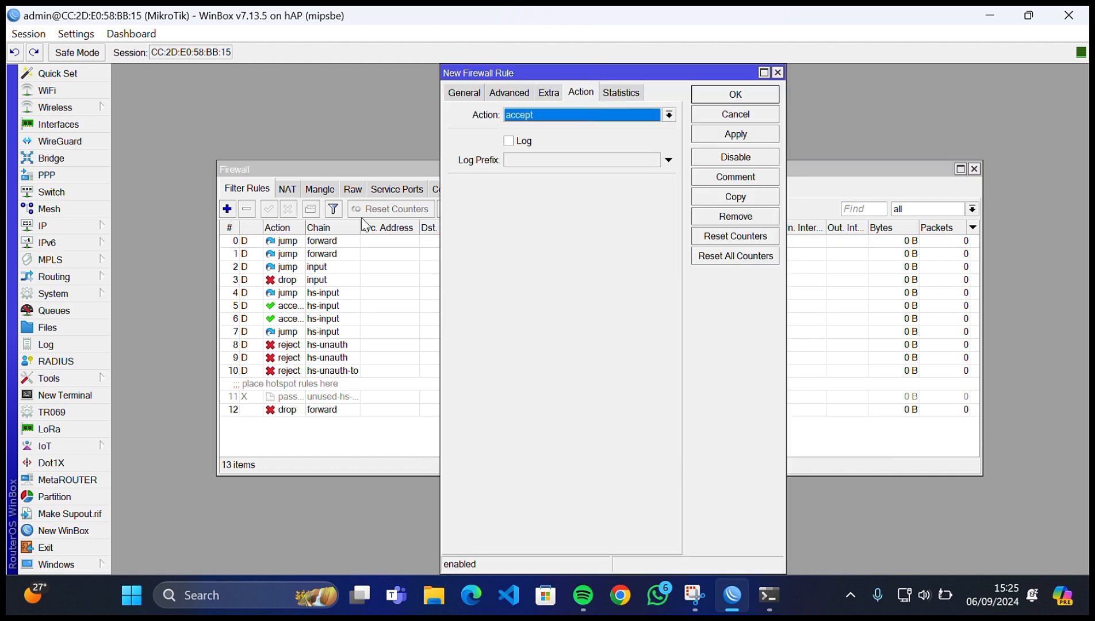
left_click(457, 93)
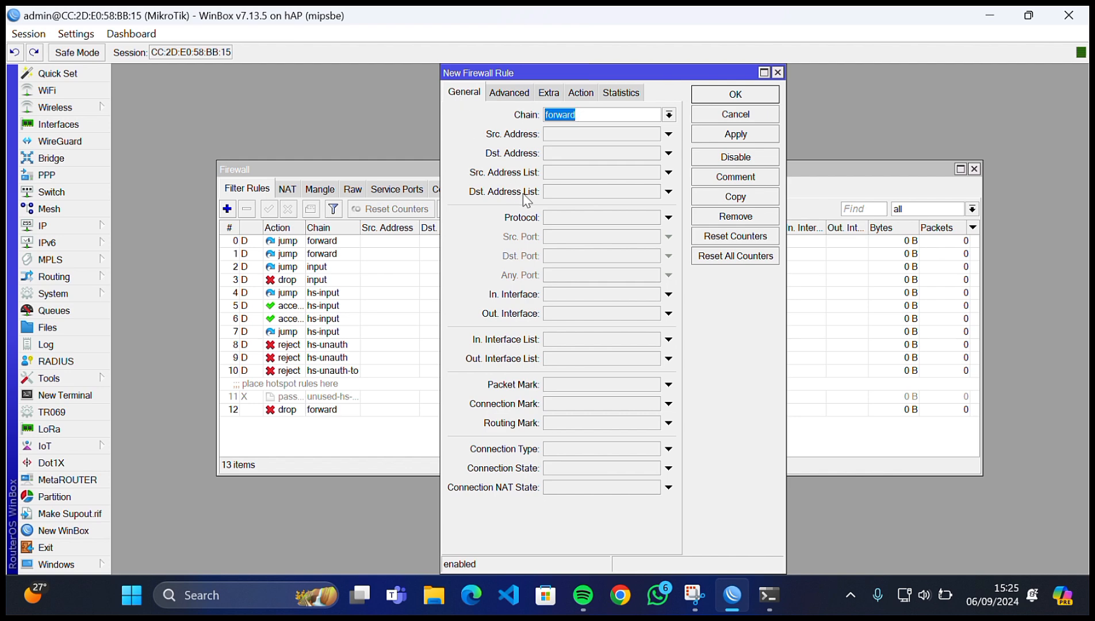
left_click(570, 224)
left_click(575, 296)
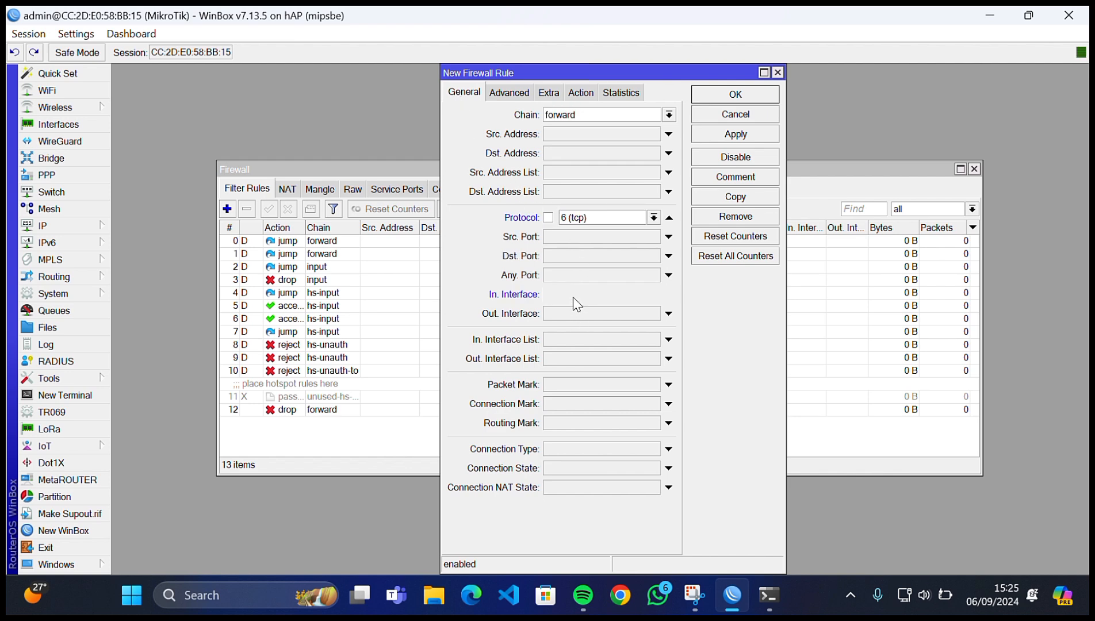
left_click(587, 296)
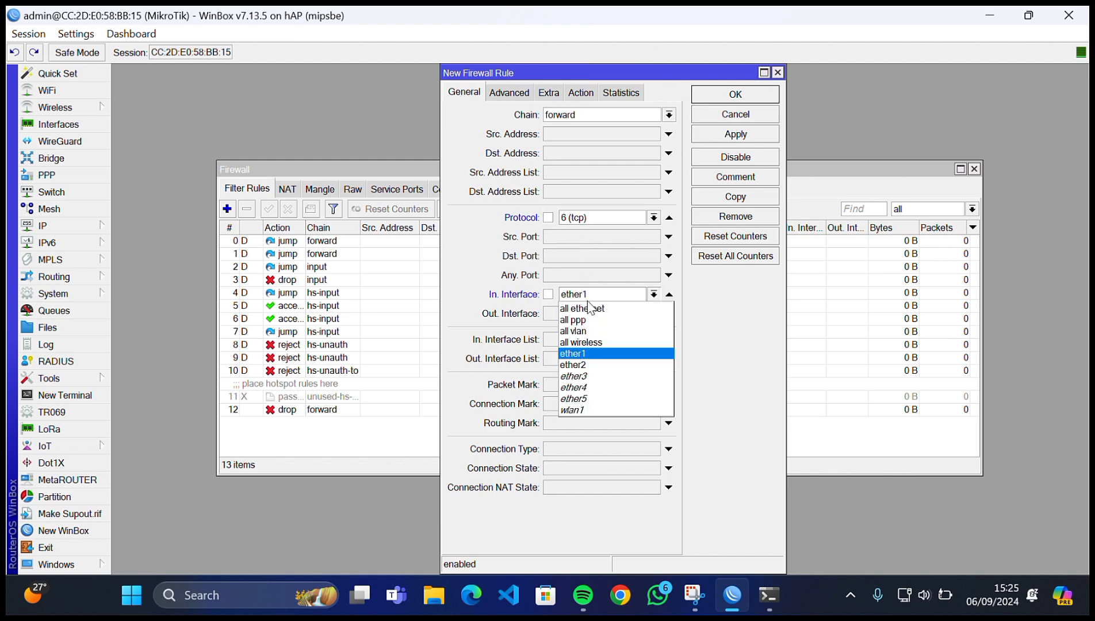
left_click(593, 364)
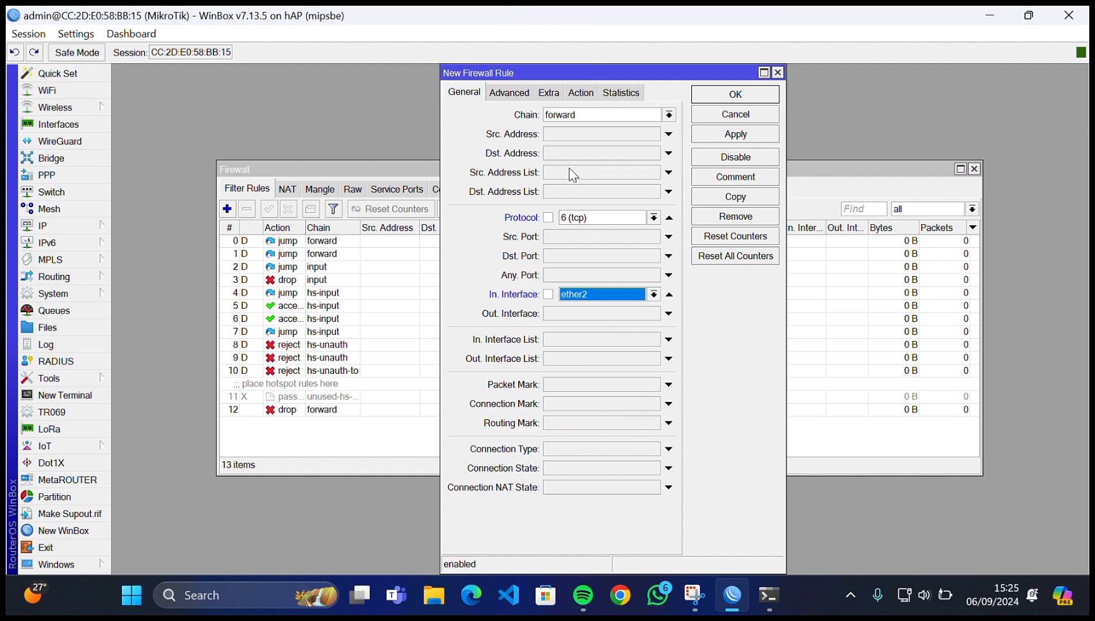
- Give it the blokir mikrotik Layer7 match and a drop action, save as rule 13, and close Firewall
left_click(502, 94)
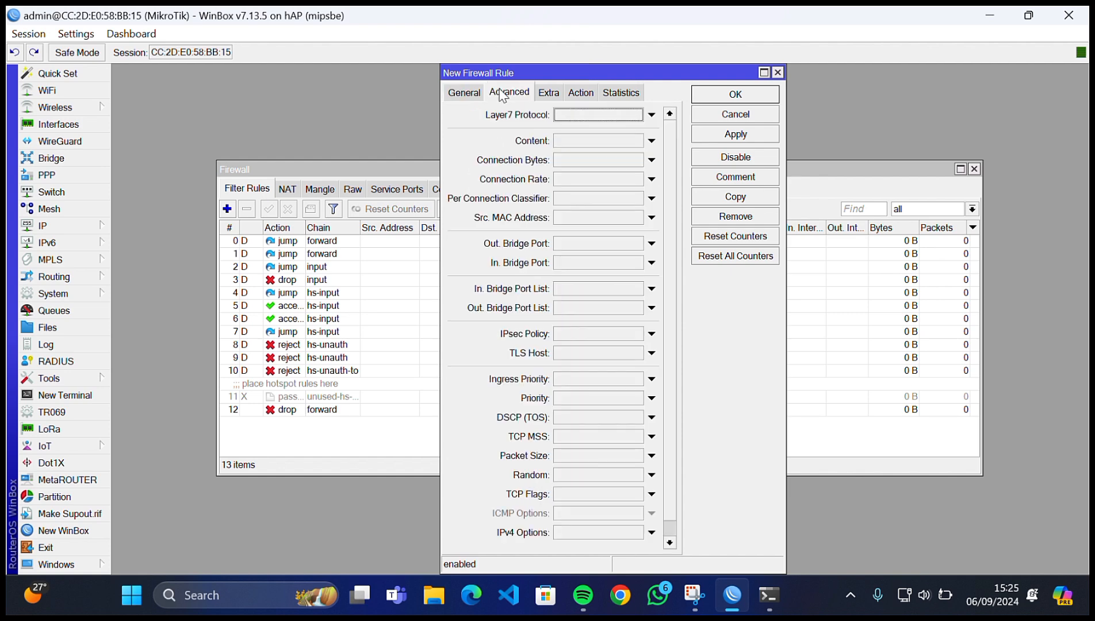
left_click(639, 115)
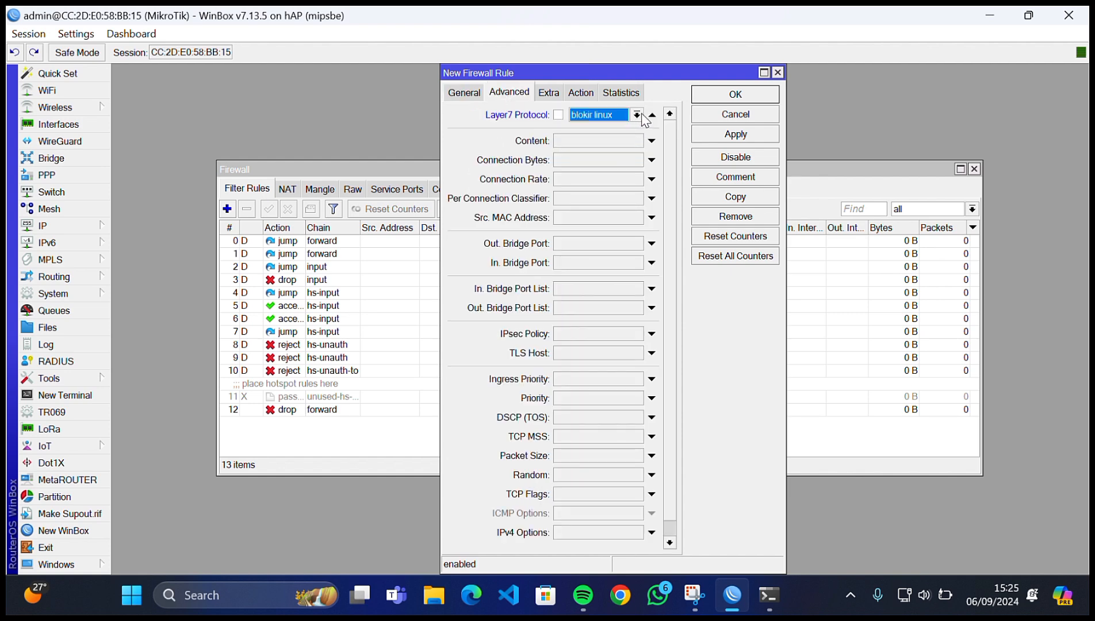
left_click(636, 115)
left_click(619, 139)
left_click(588, 94)
left_click(590, 116)
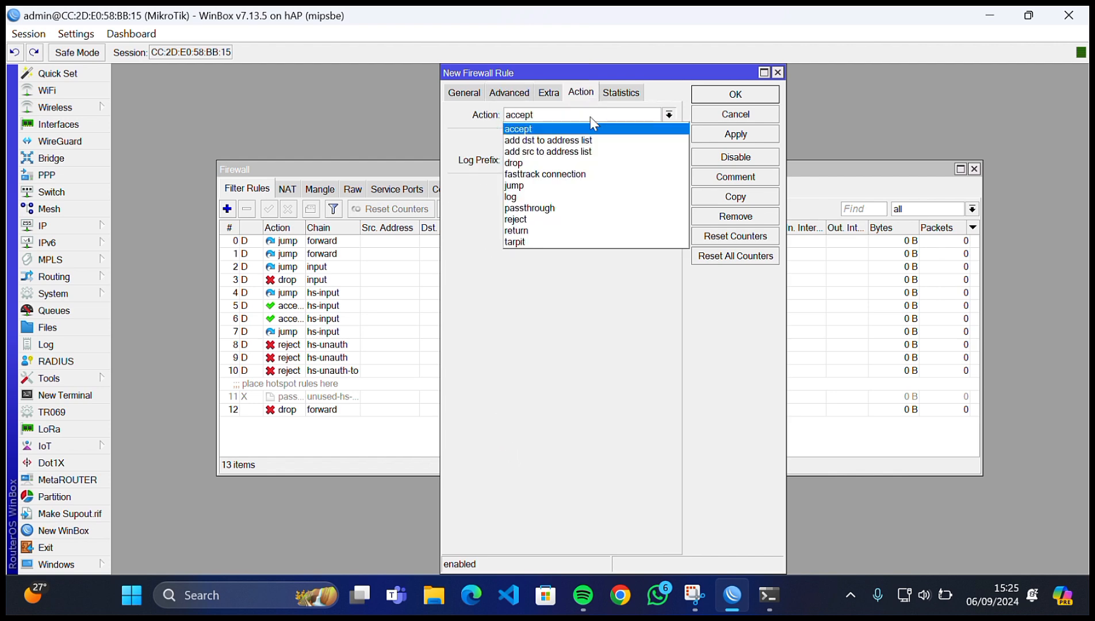
left_click(576, 163)
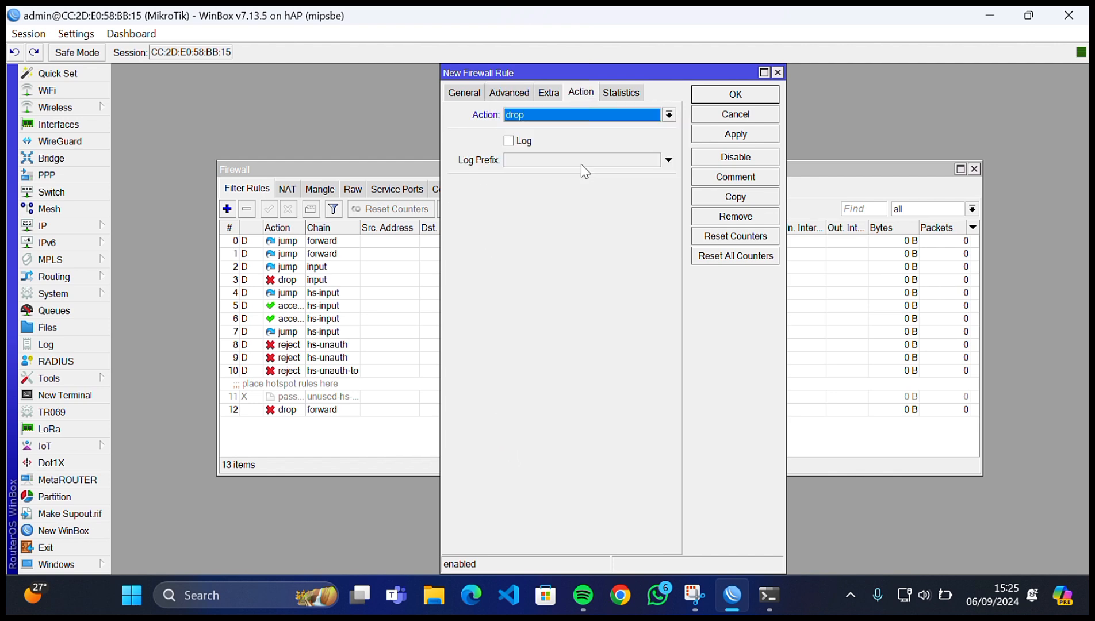
left_click(713, 134)
left_click(727, 98)
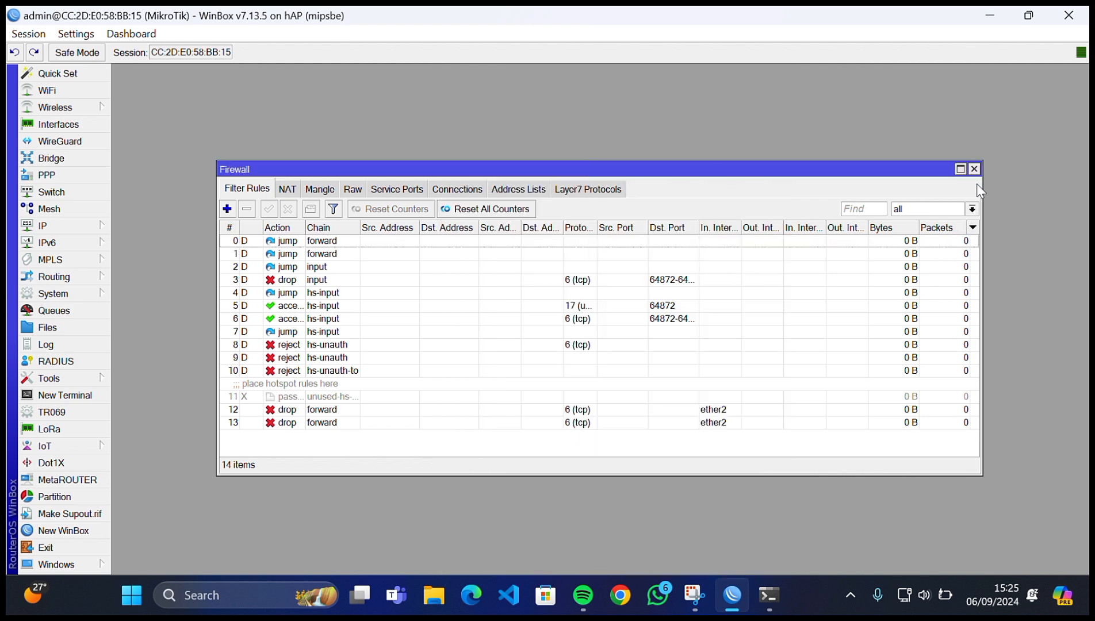
left_click(974, 169)
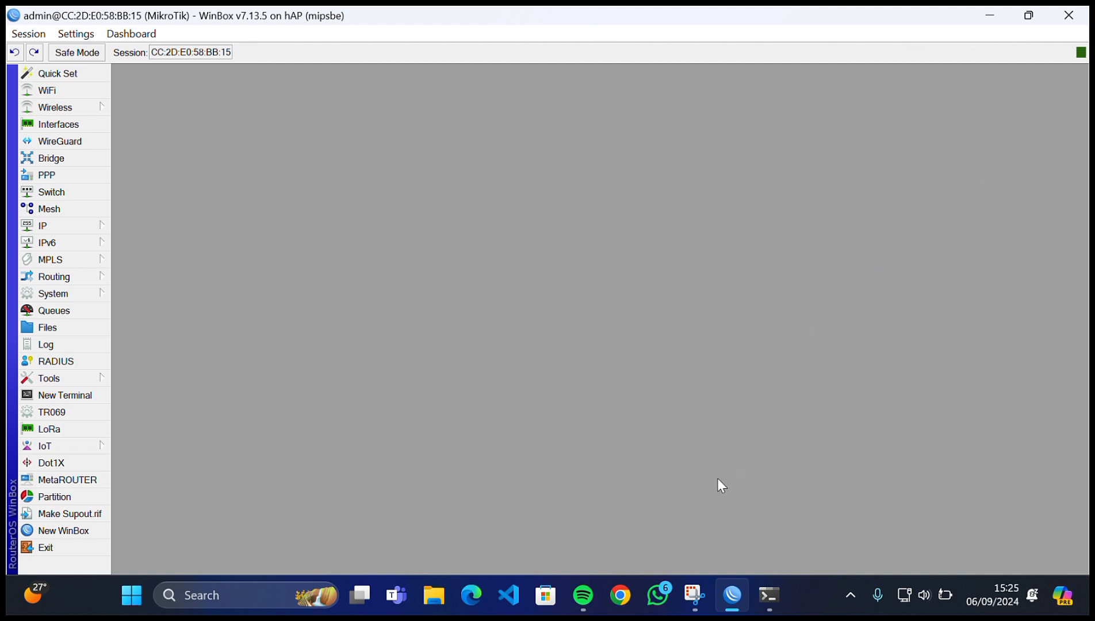
- Open a Chrome incognito window and load linux.org and mikrotik.org to test the blocks
left_click(620, 595)
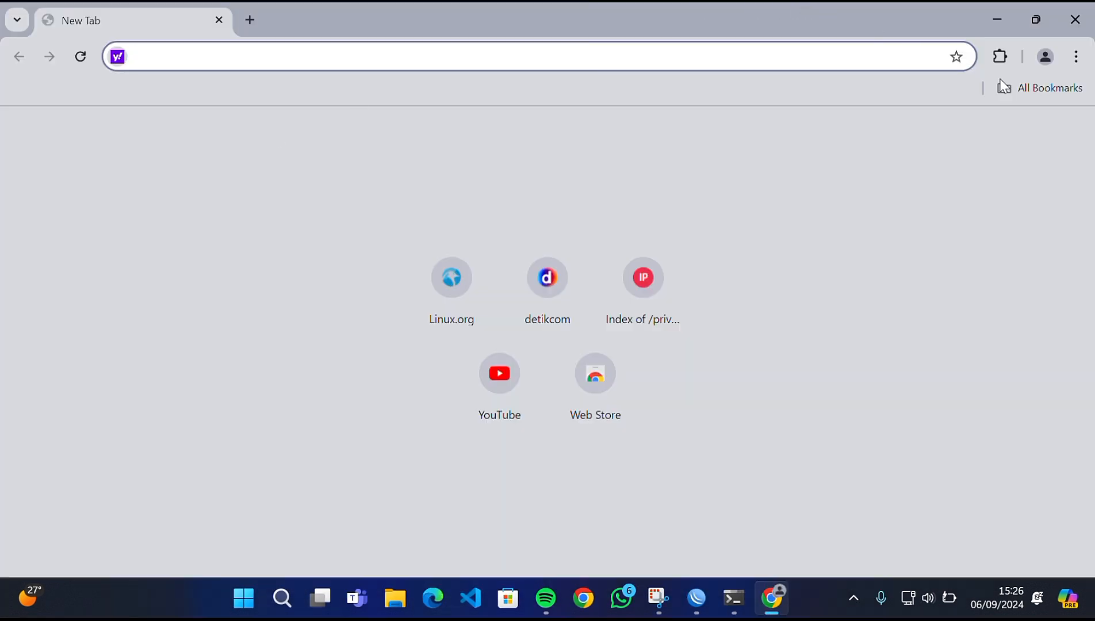
left_click(1076, 56)
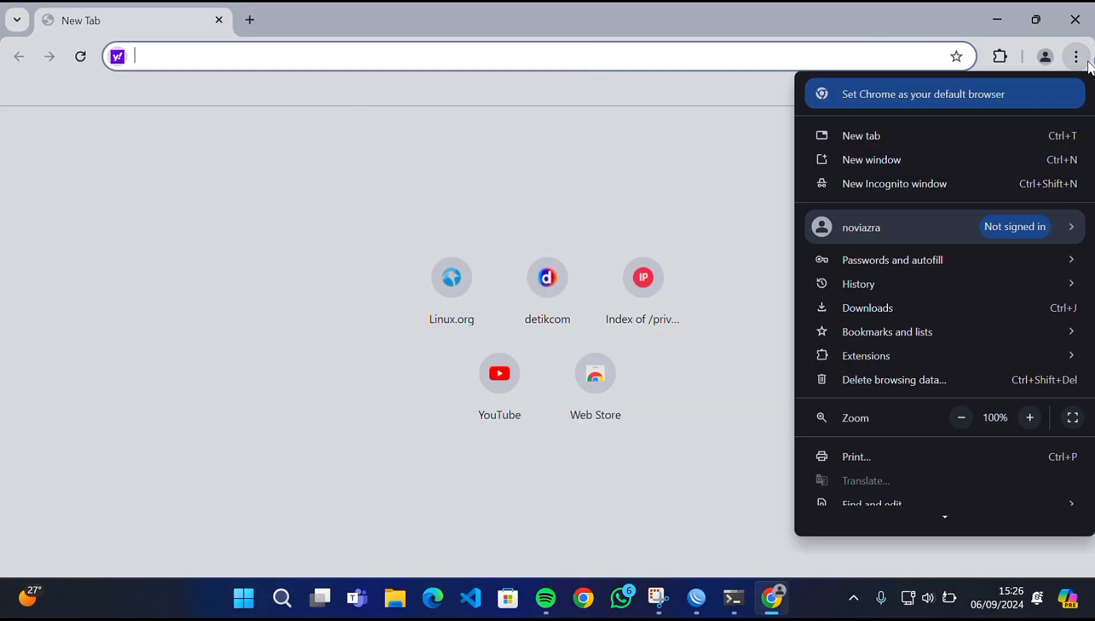
left_click(941, 183)
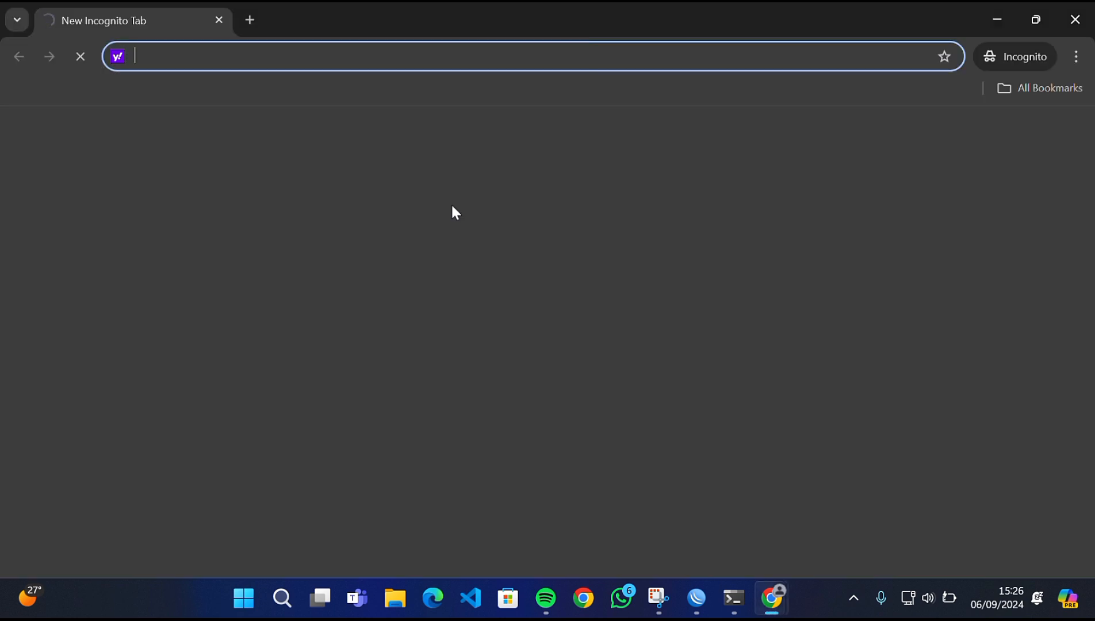
type("linux.org")
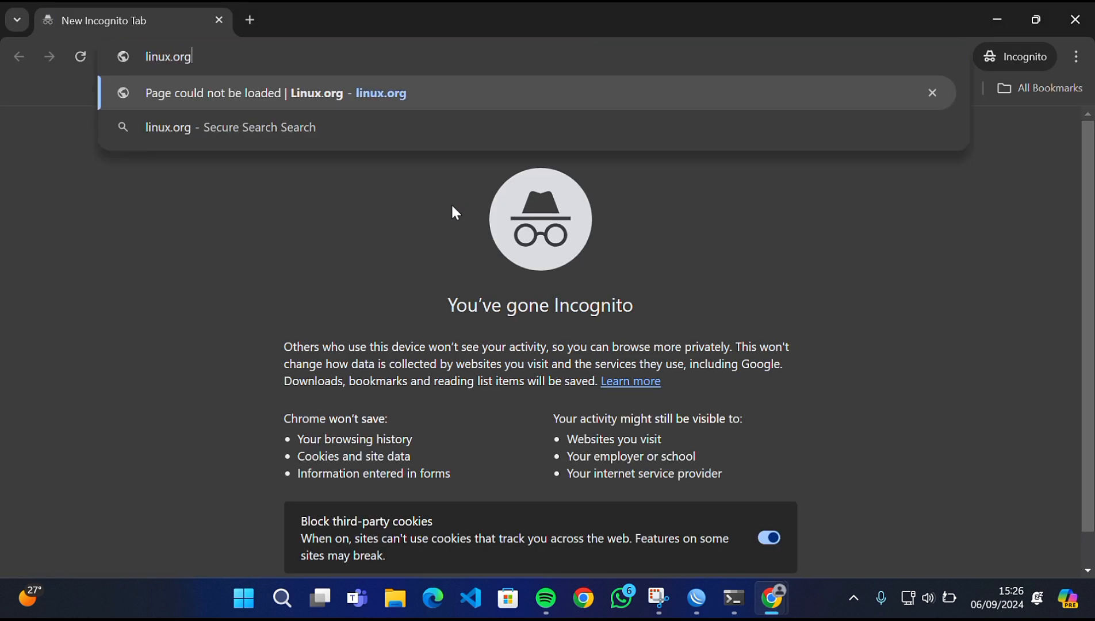
key("Return")
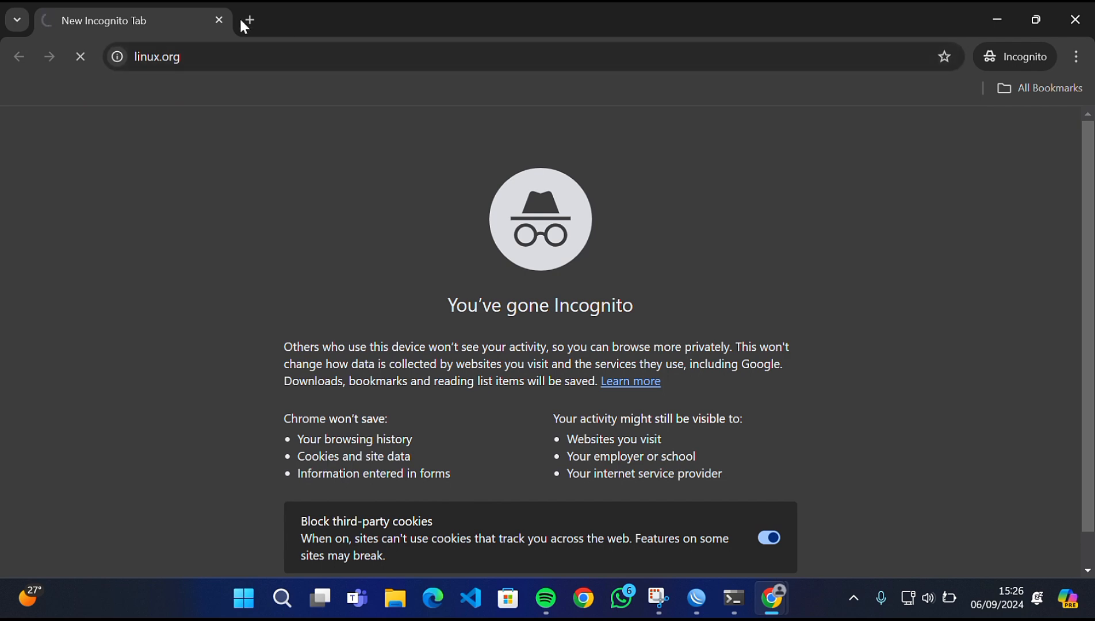
left_click(246, 20)
type("mikrotik")
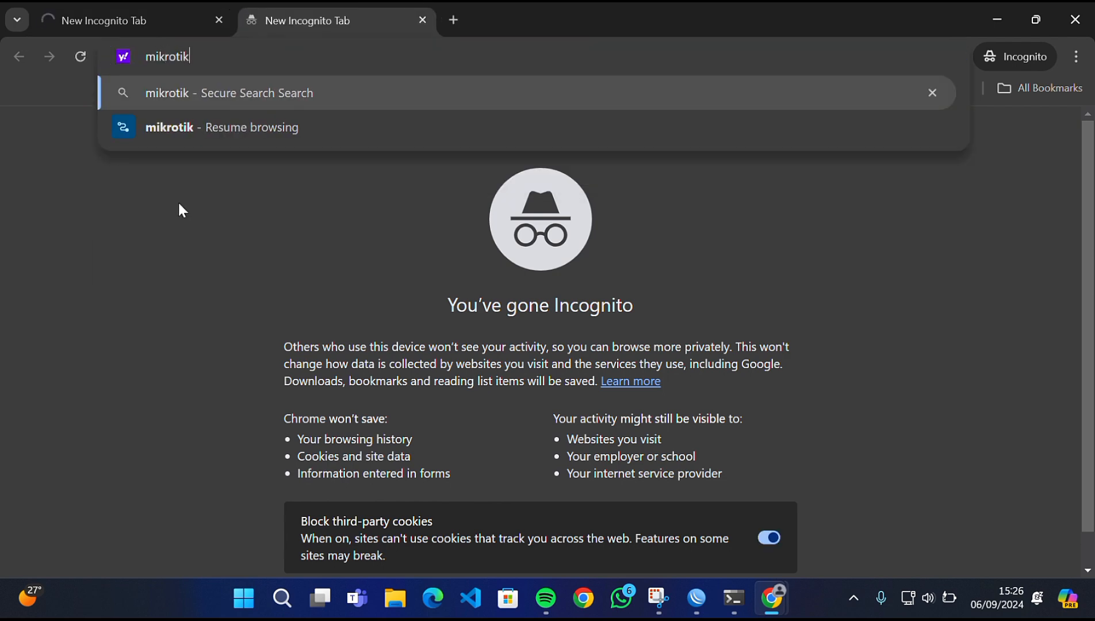
type(".org")
key("Return")
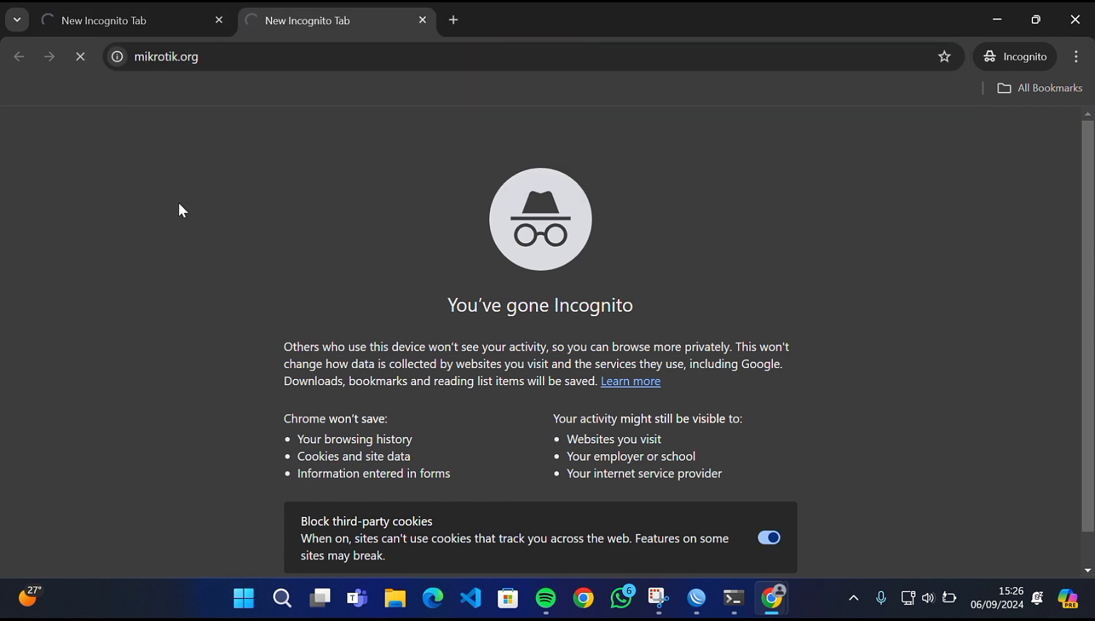
- Shrink the incognito window and load youtube.com in a third tab
left_click(1042, 16)
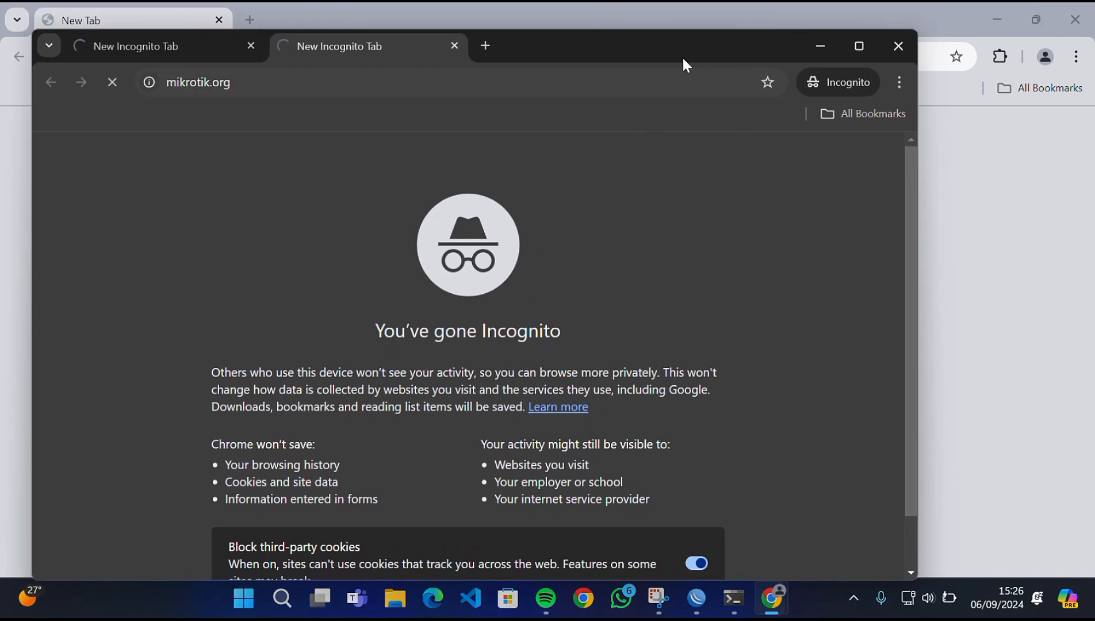
left_click_drag(683, 59, 753, 90)
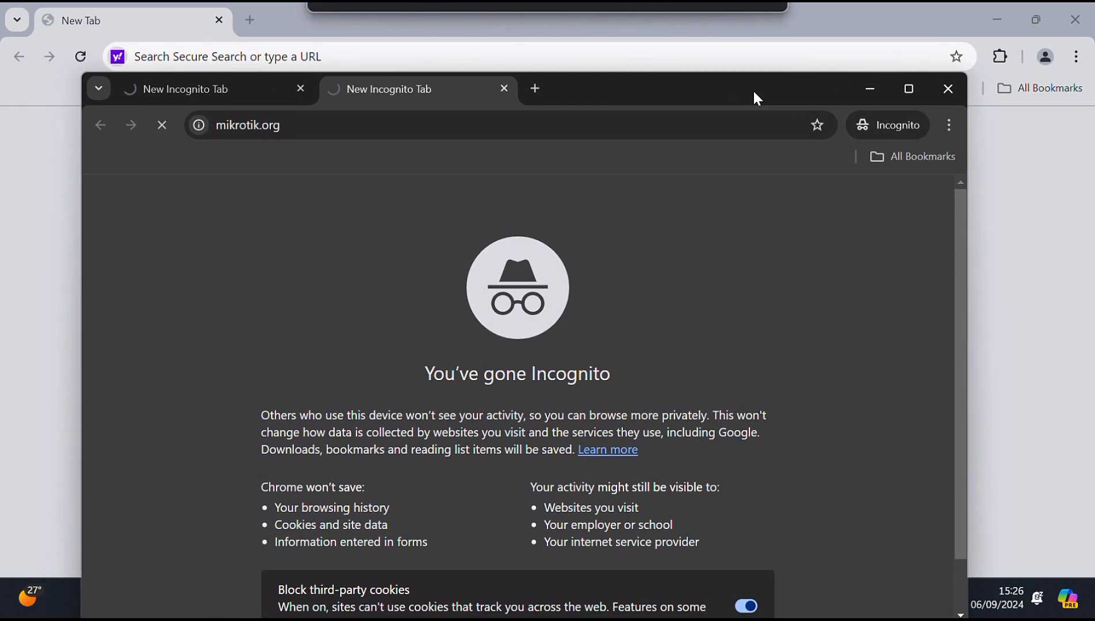
left_click(540, 88)
type("youtube,")
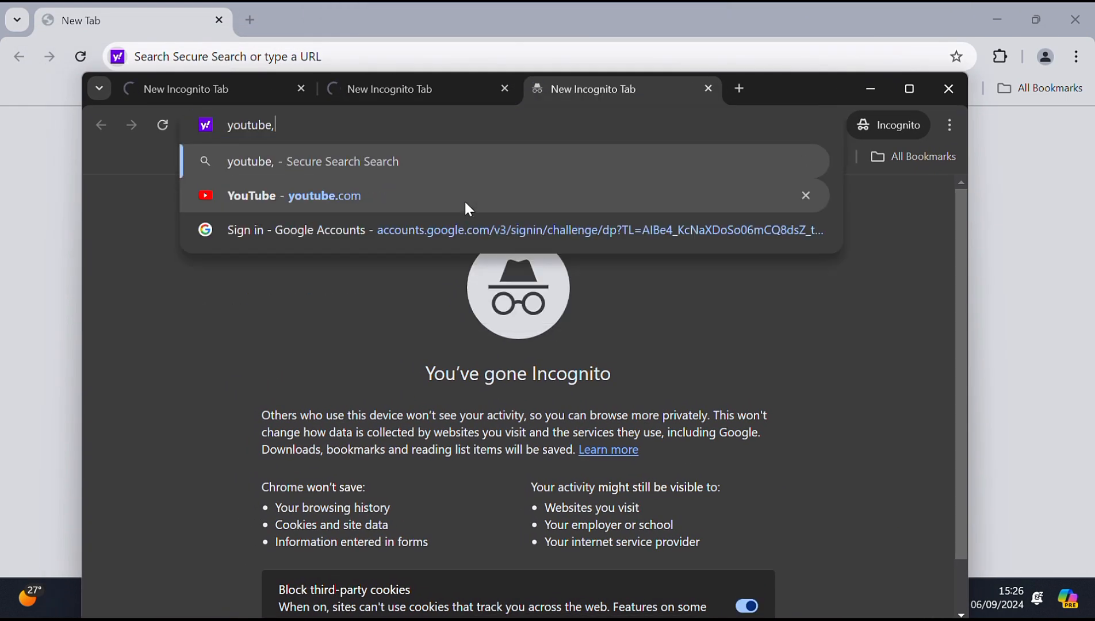
key("BackSpace")
type(".com")
key("Return")
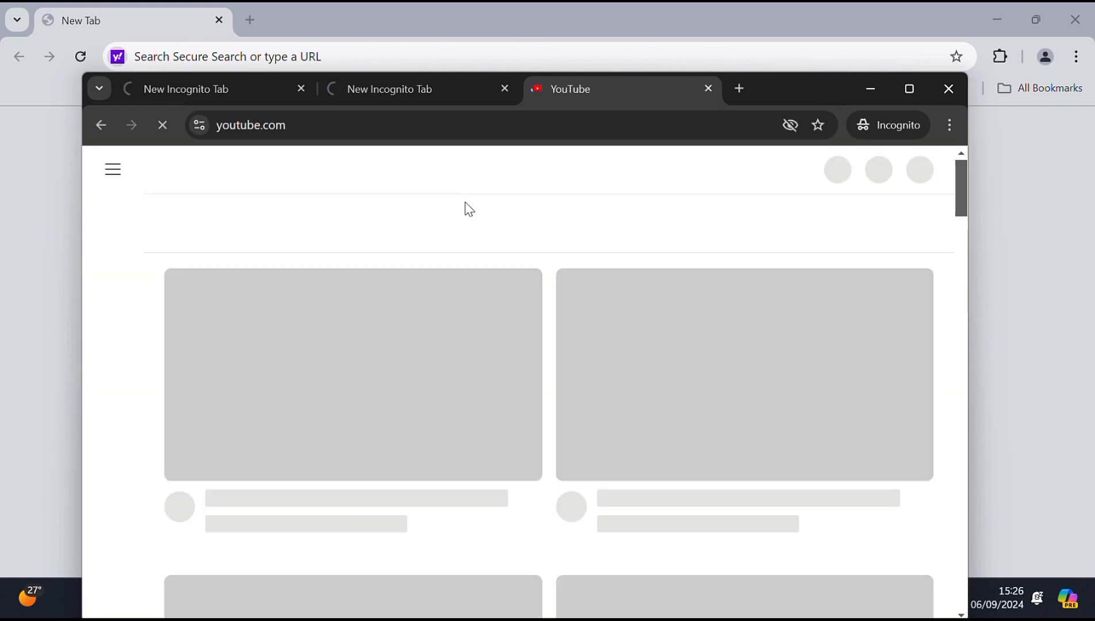
- Reload linux.org, check mikrotik.org, try a YouTube search, then minimize the incognito window
left_click(208, 96)
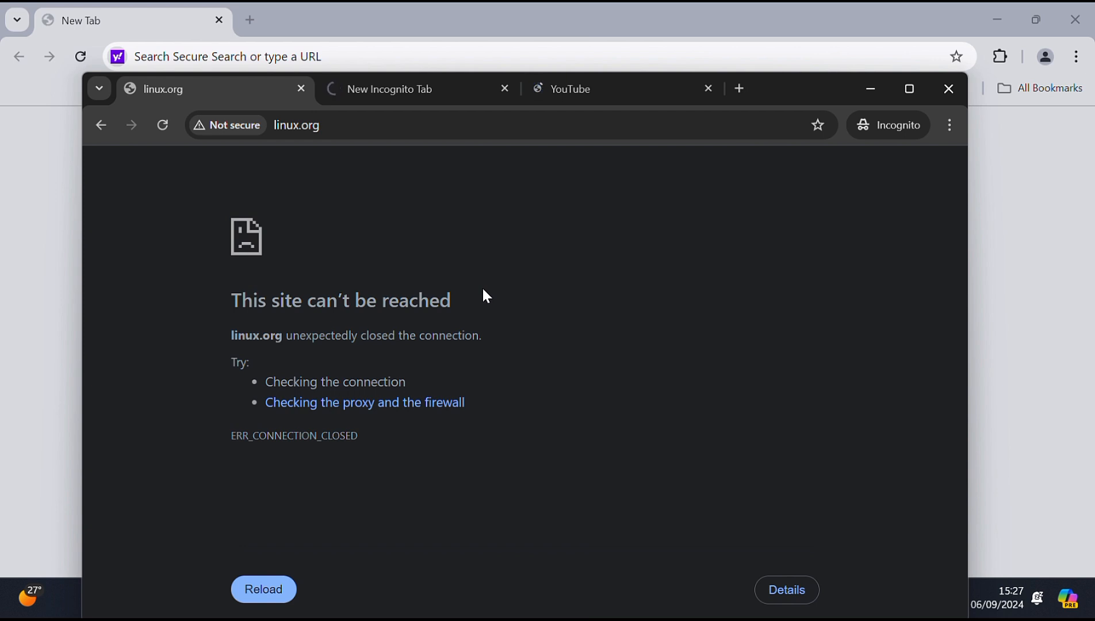
key("F5")
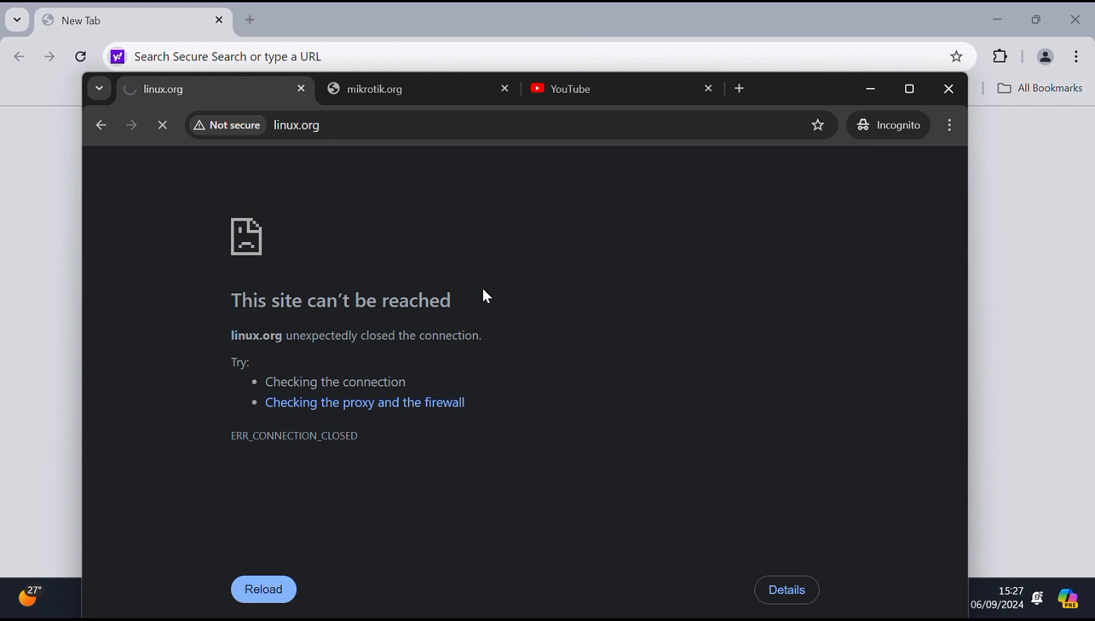
left_click(376, 92)
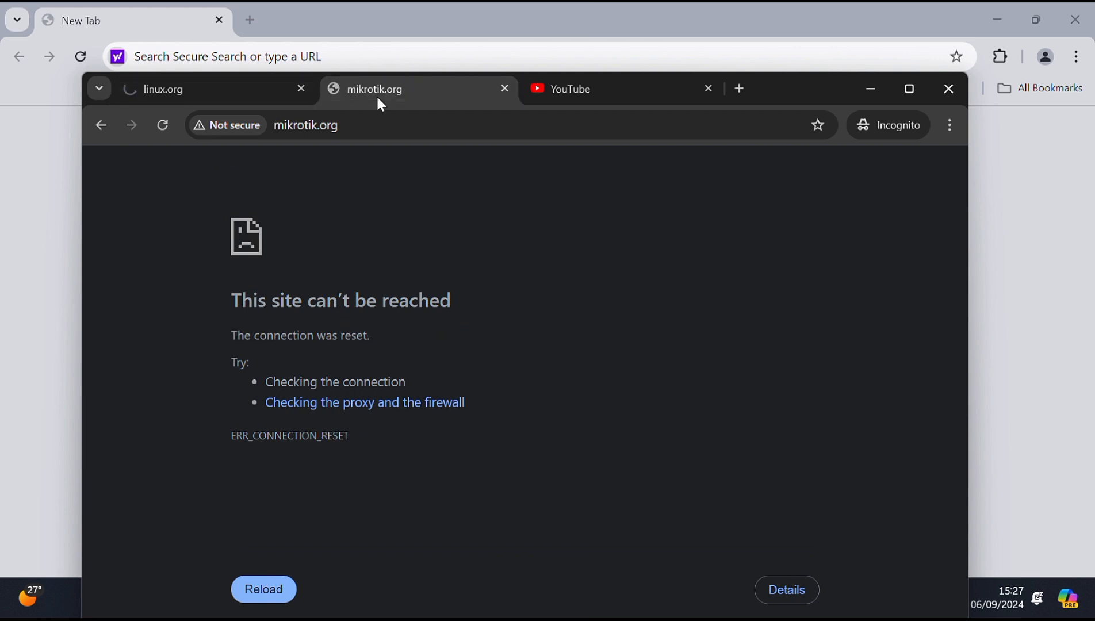
left_click(580, 89)
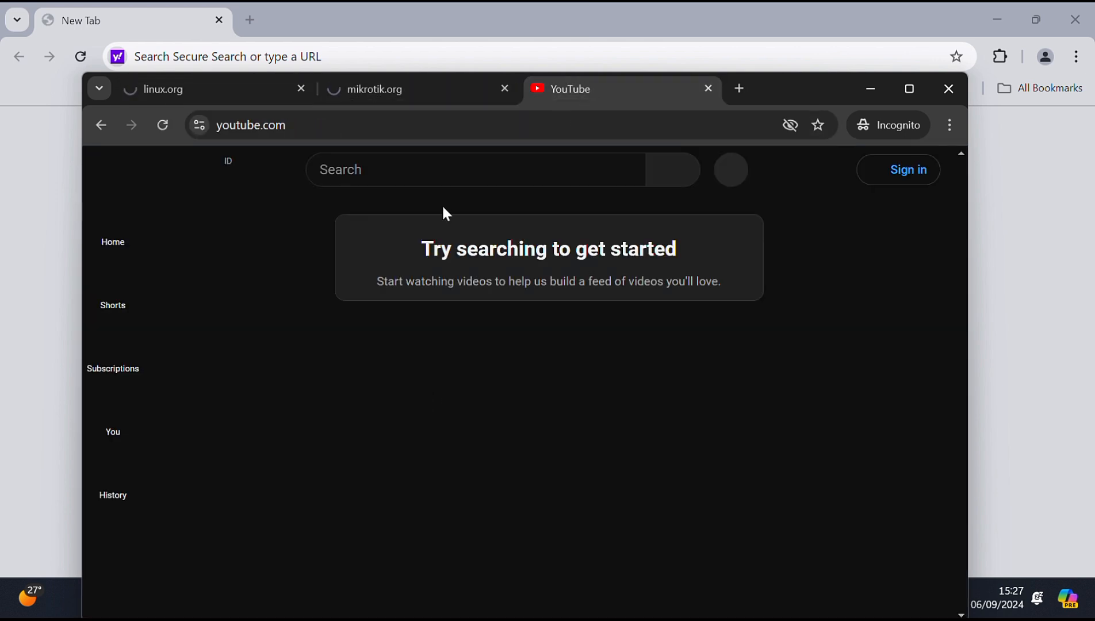
left_click(443, 179)
type("yio")
key("BackSpace")
key("BackSpace")
key("BackSpace")
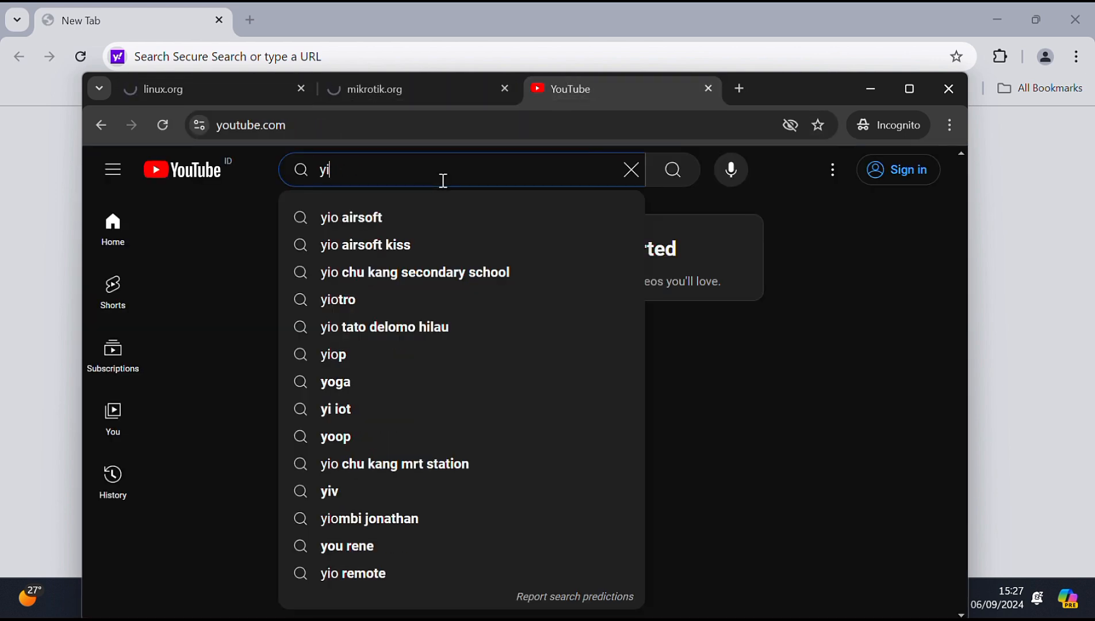
type("youtu")
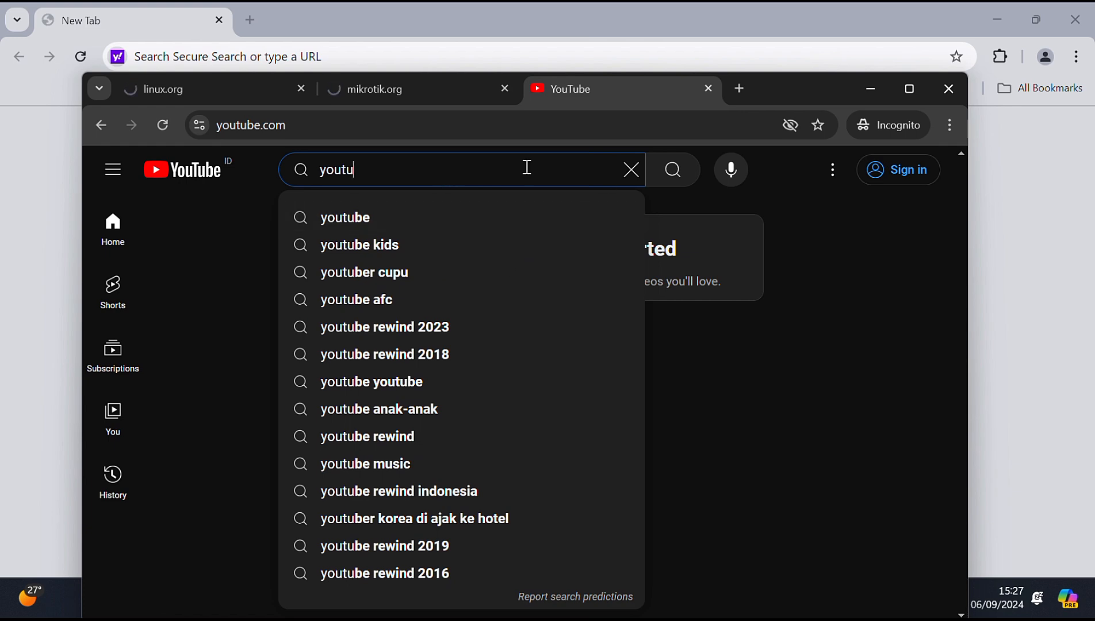
left_click(631, 170)
left_click(874, 88)
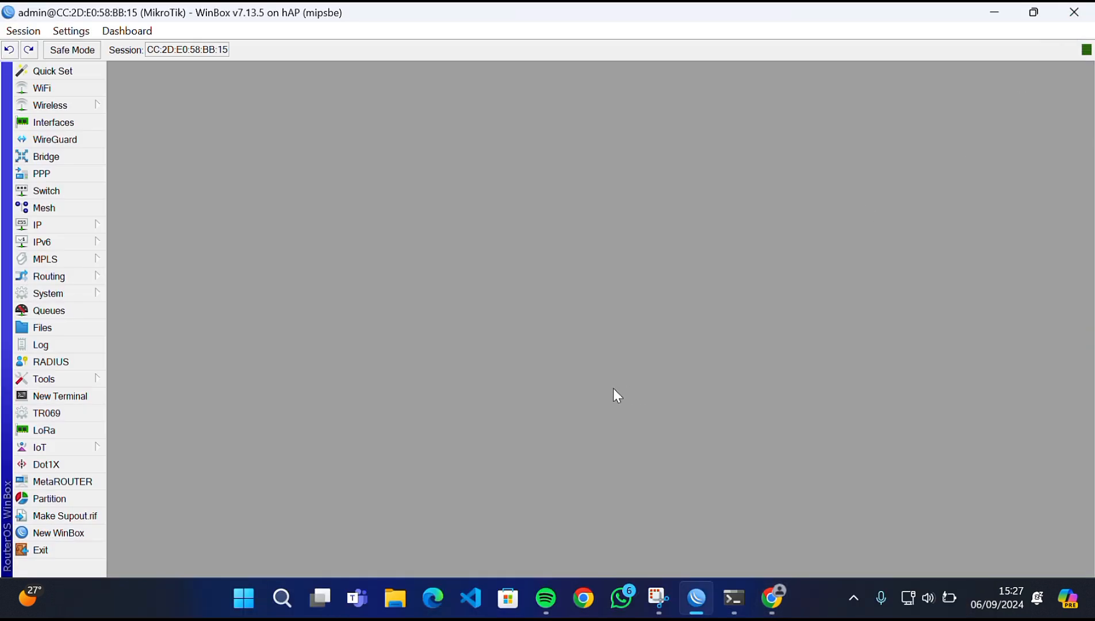
- Enable the web proxy with Cache On Disk and the administrator's e-mail as Cache Administrator, and apply
left_click(95, 226)
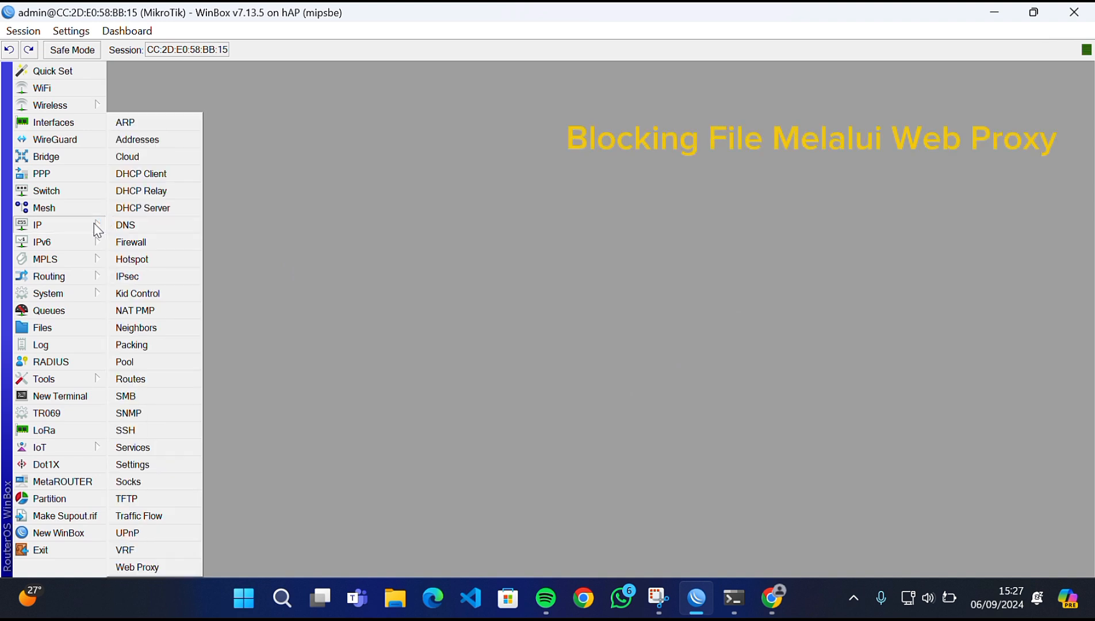
left_click(171, 566)
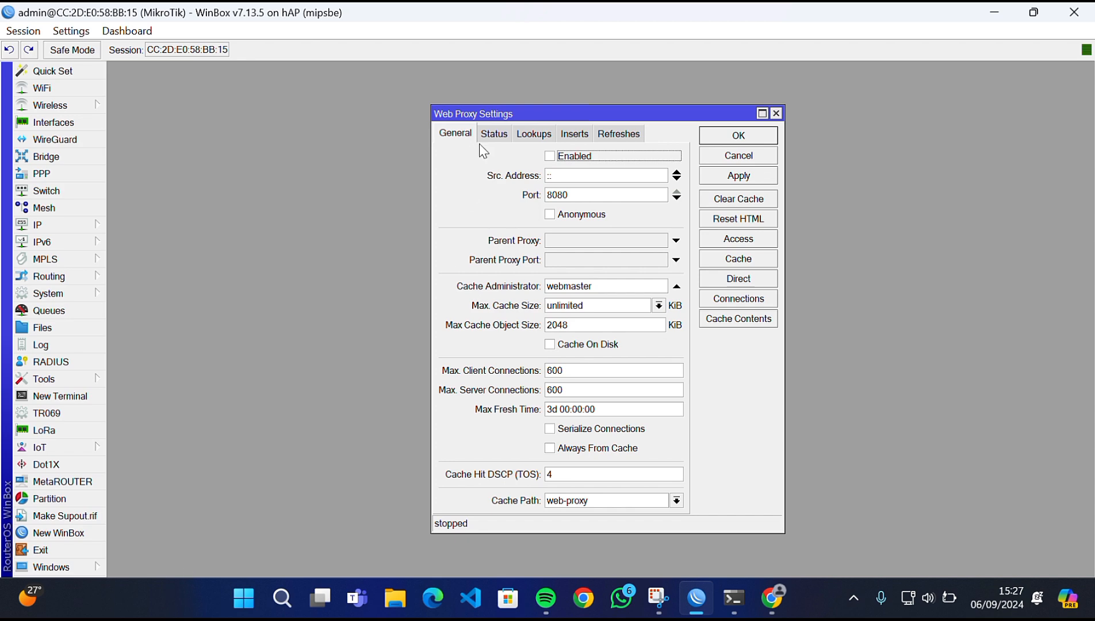
left_click(577, 161)
left_click(589, 344)
left_click_drag(593, 285, 534, 284)
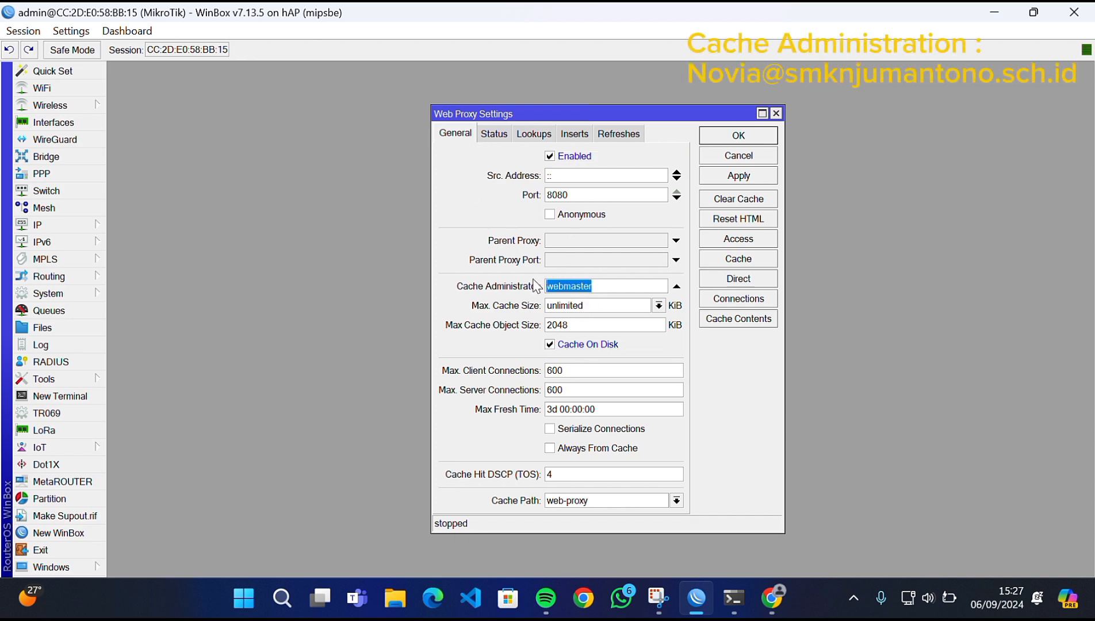
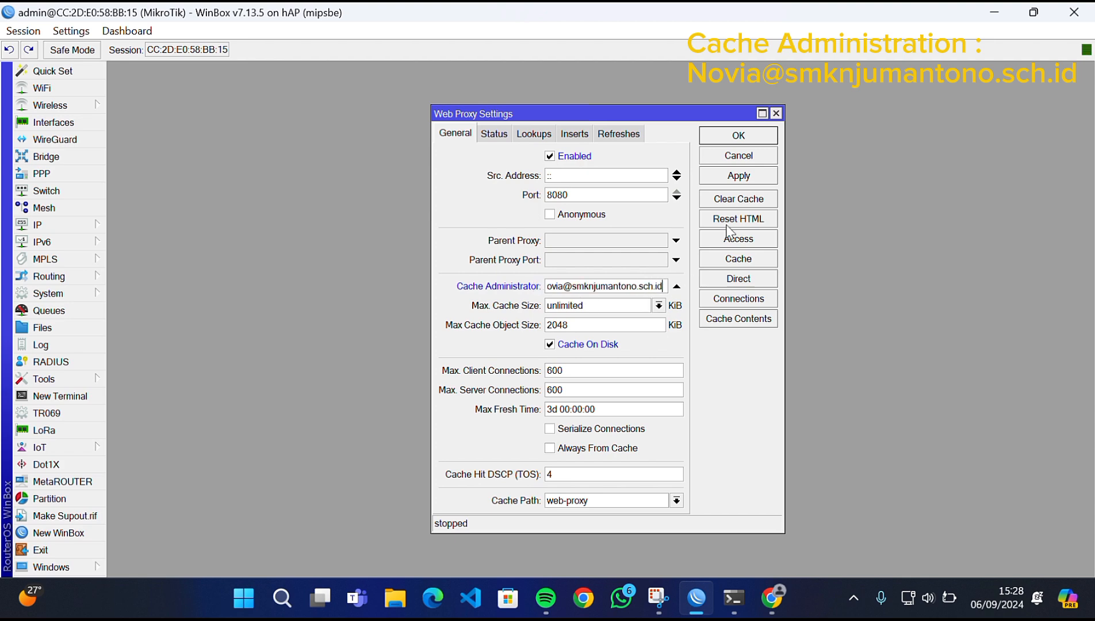
left_click(735, 177)
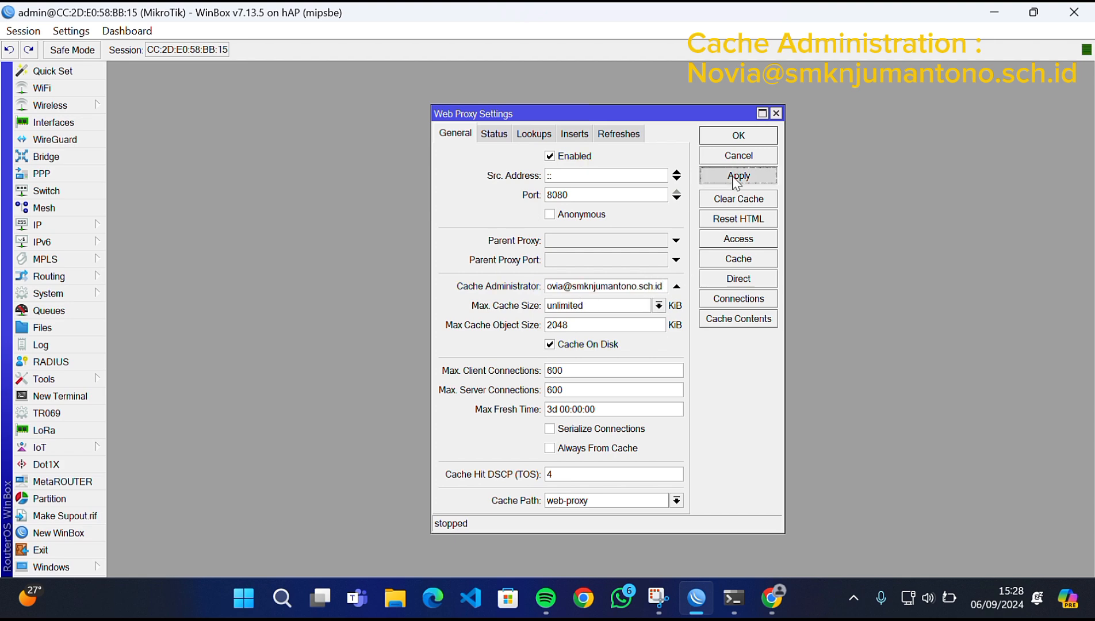
left_click(748, 240)
- Add a web proxy access rule denying path *.mp3*
left_click(338, 199)
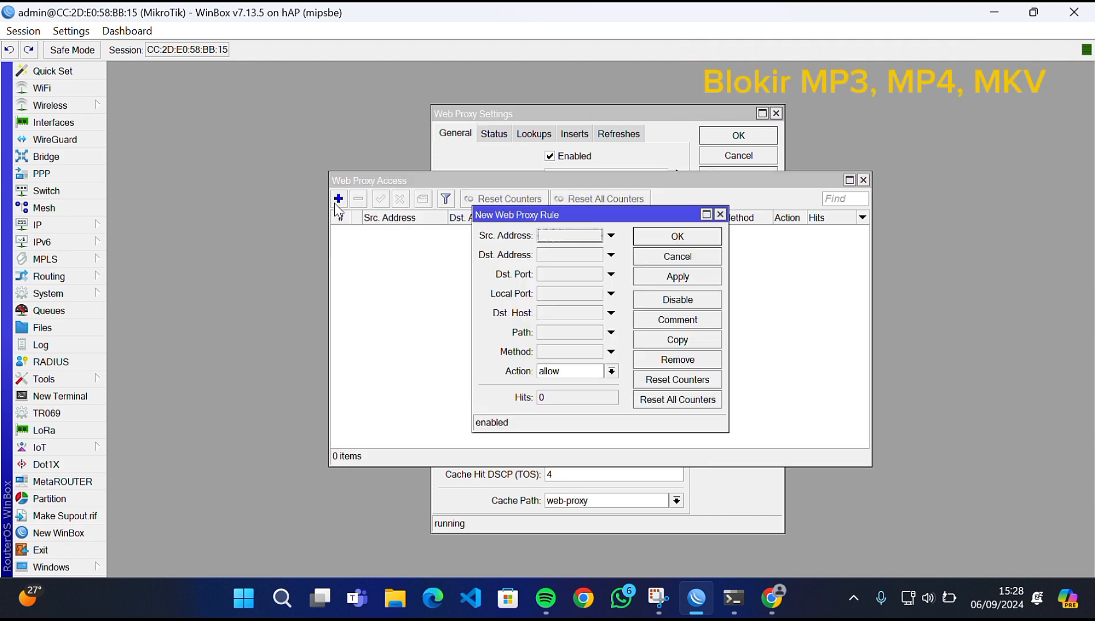
left_click(611, 327)
left_click(562, 326)
type("*.mp3*")
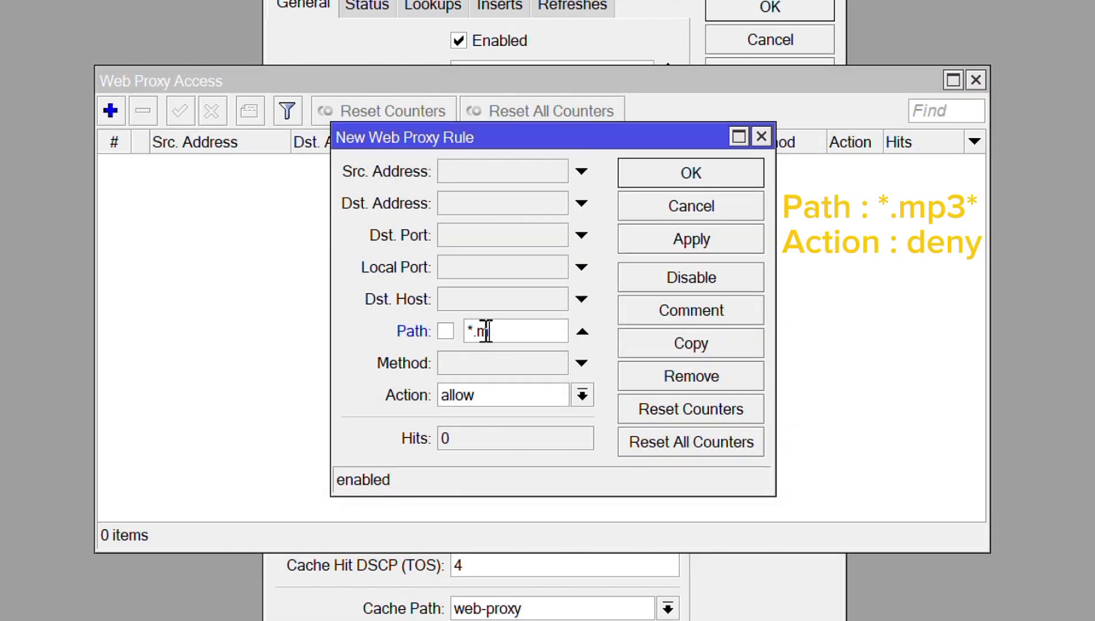
left_click(515, 397)
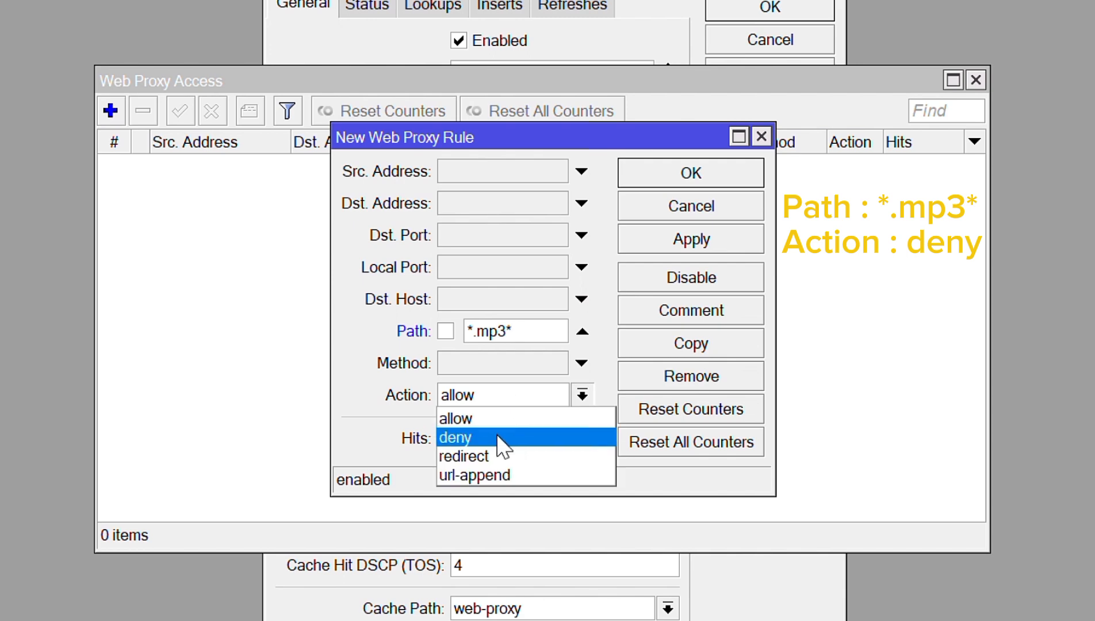
left_click(497, 442)
left_click(695, 242)
left_click(624, 179)
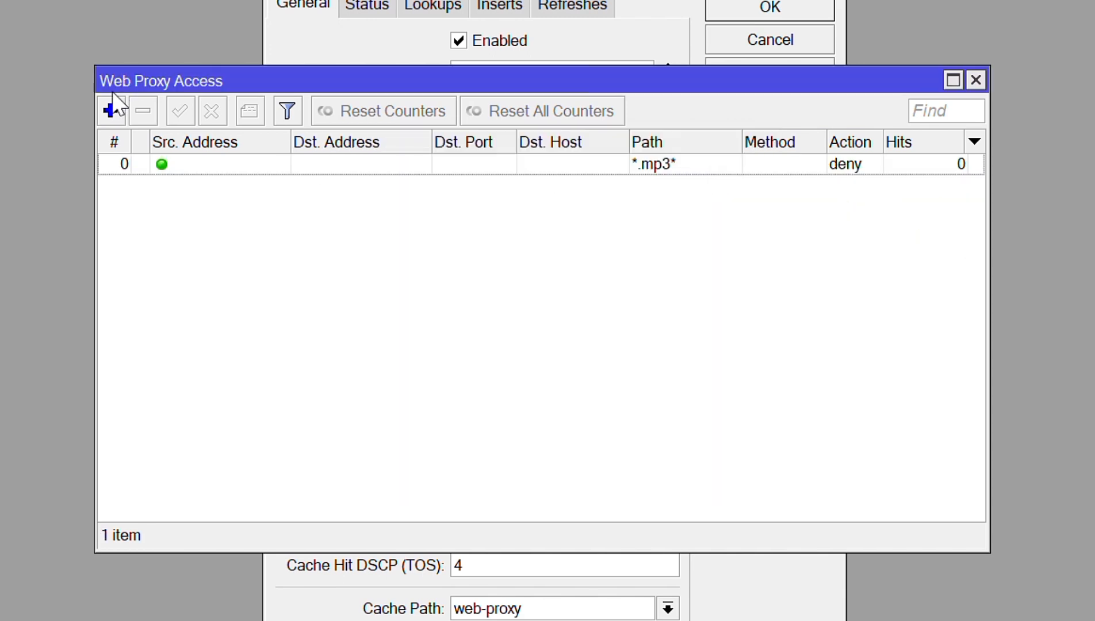
- Add a second access rule denying path *.mp4*
left_click(110, 110)
left_click(490, 331)
type("*.m")
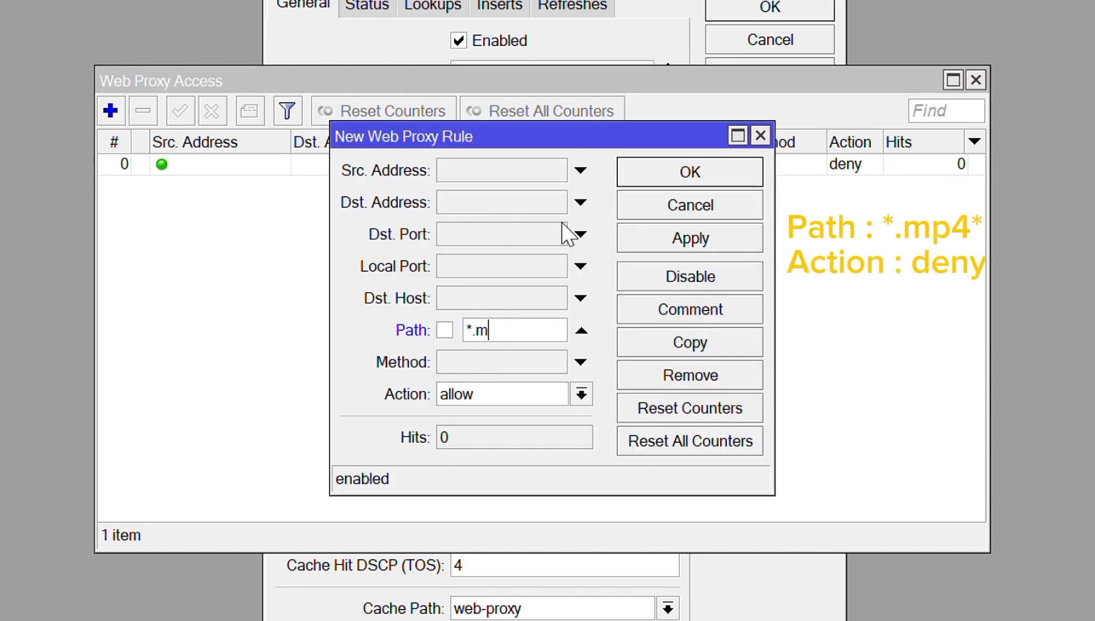
type("p4*")
left_click(530, 397)
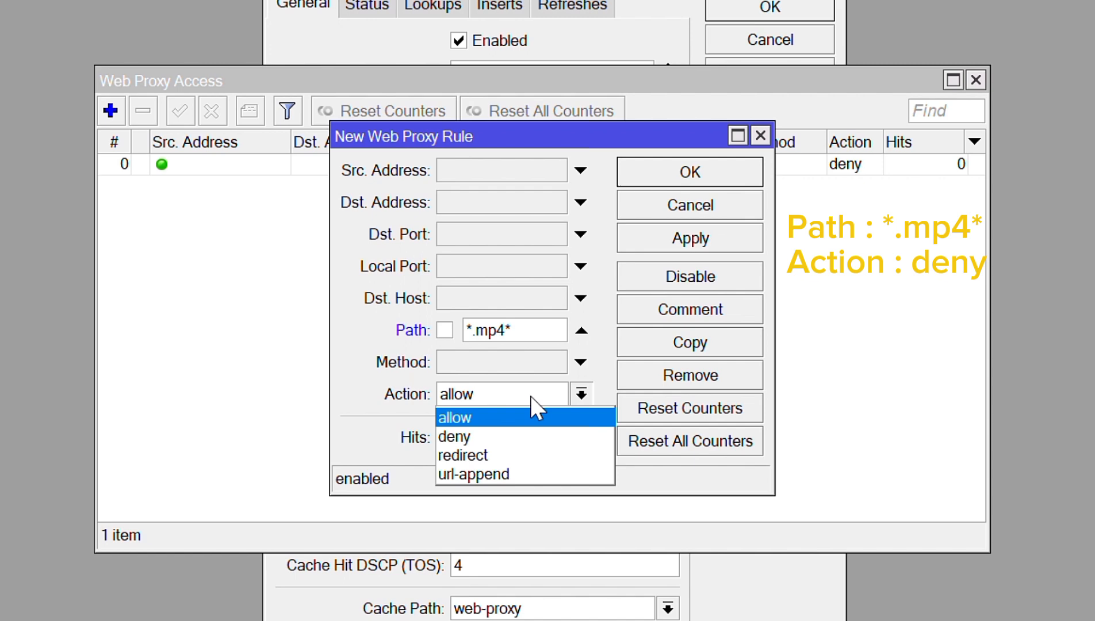
left_click(535, 434)
left_click(663, 235)
left_click(688, 172)
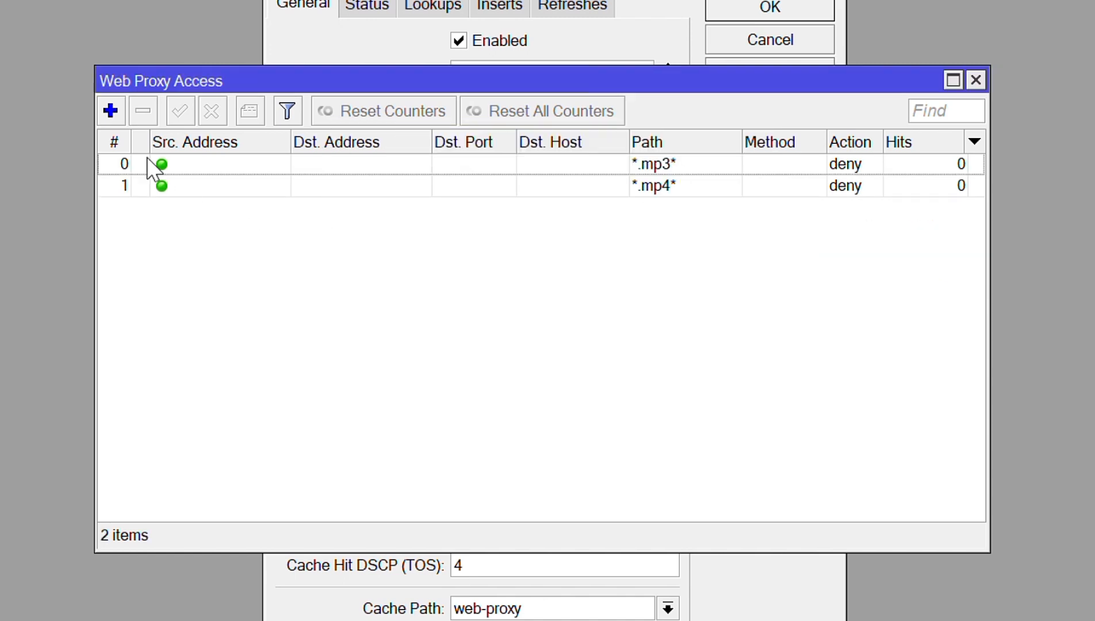
- Add a third access rule denying path *.mkv* and close the access list
left_click(110, 111)
left_click(479, 330)
type("*.mk")
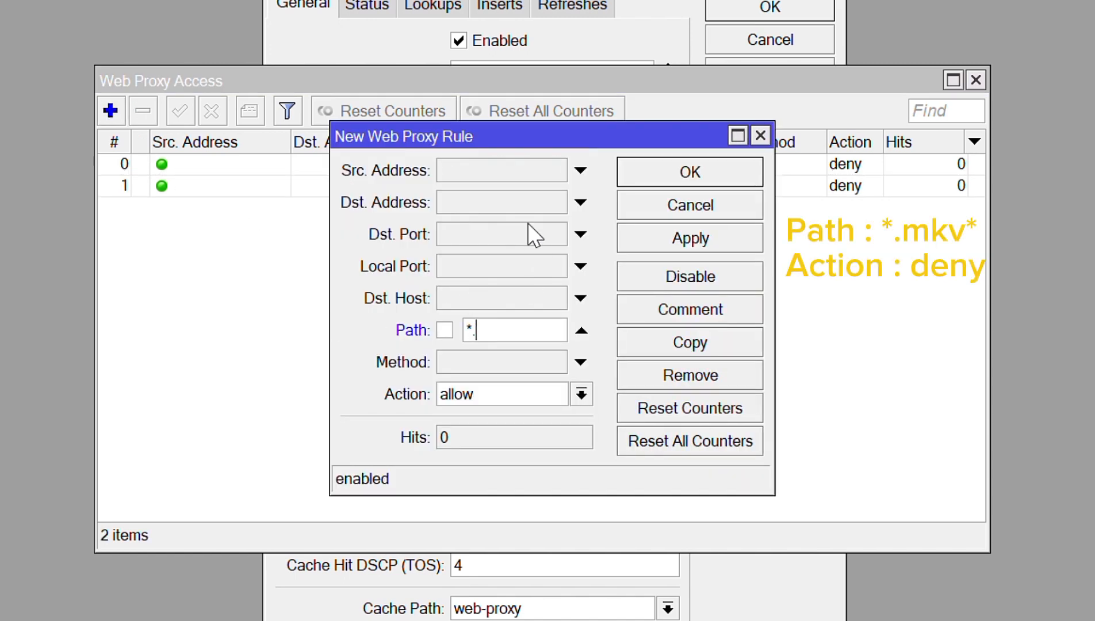
type("v*")
left_click(496, 394)
left_click(489, 436)
left_click(710, 235)
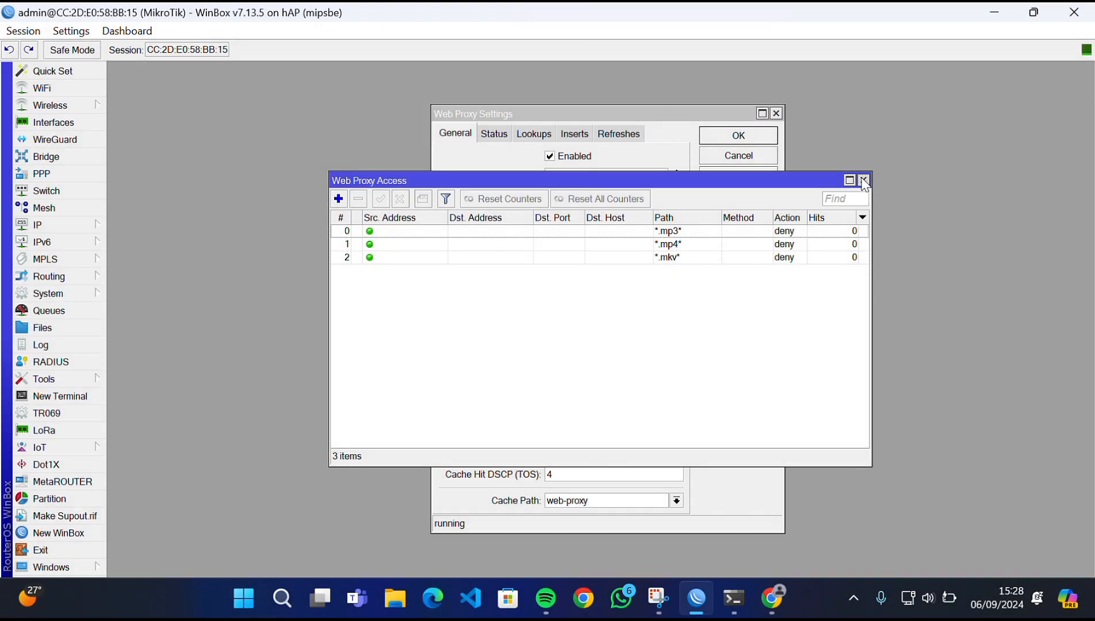
left_click(864, 180)
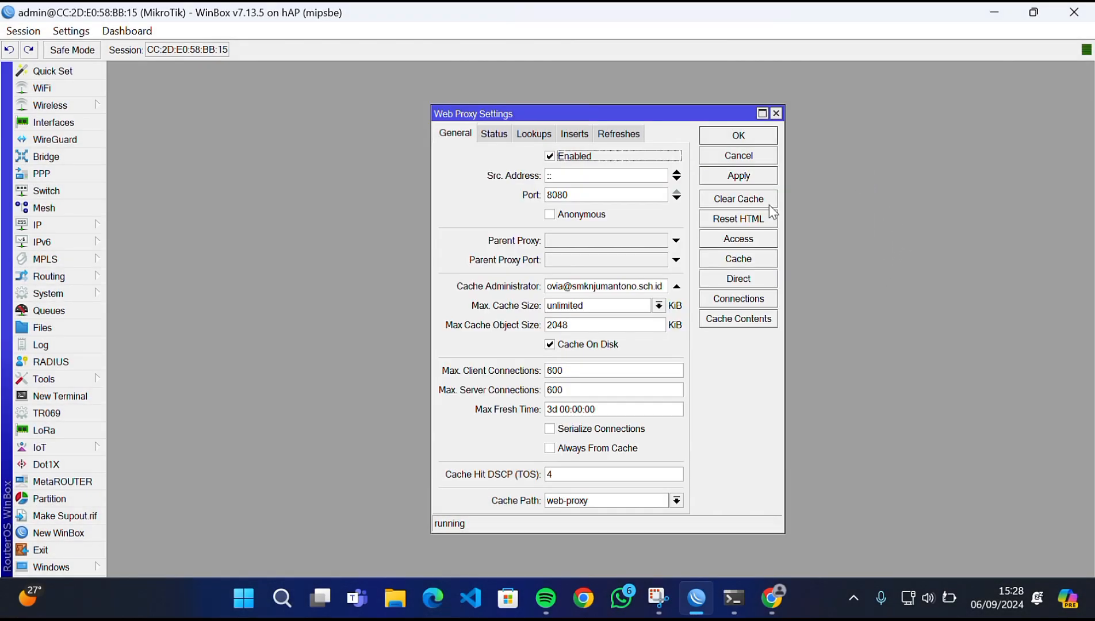
- Close Web Proxy Settings and start a new dstnat rule in Firewall NAT
left_click(737, 136)
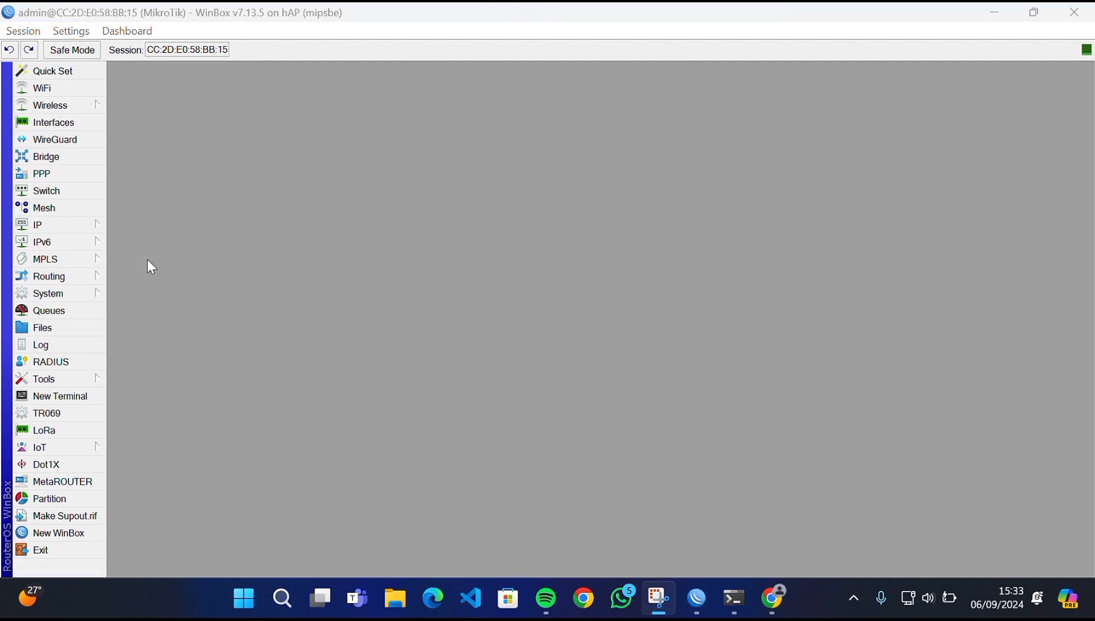
left_click(96, 220)
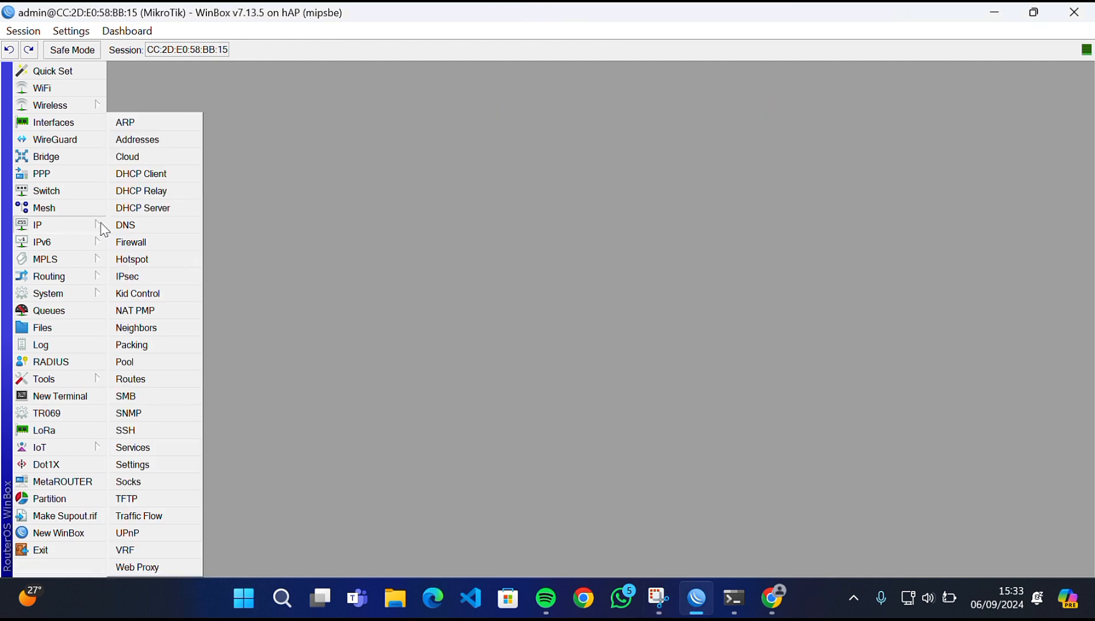
left_click(141, 245)
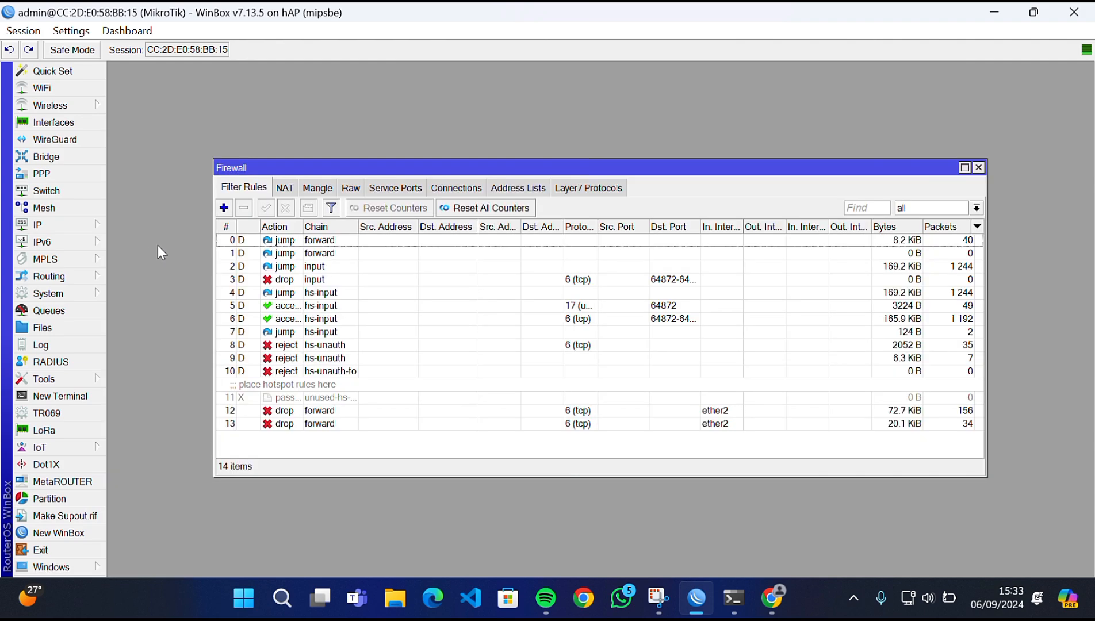
left_click(285, 188)
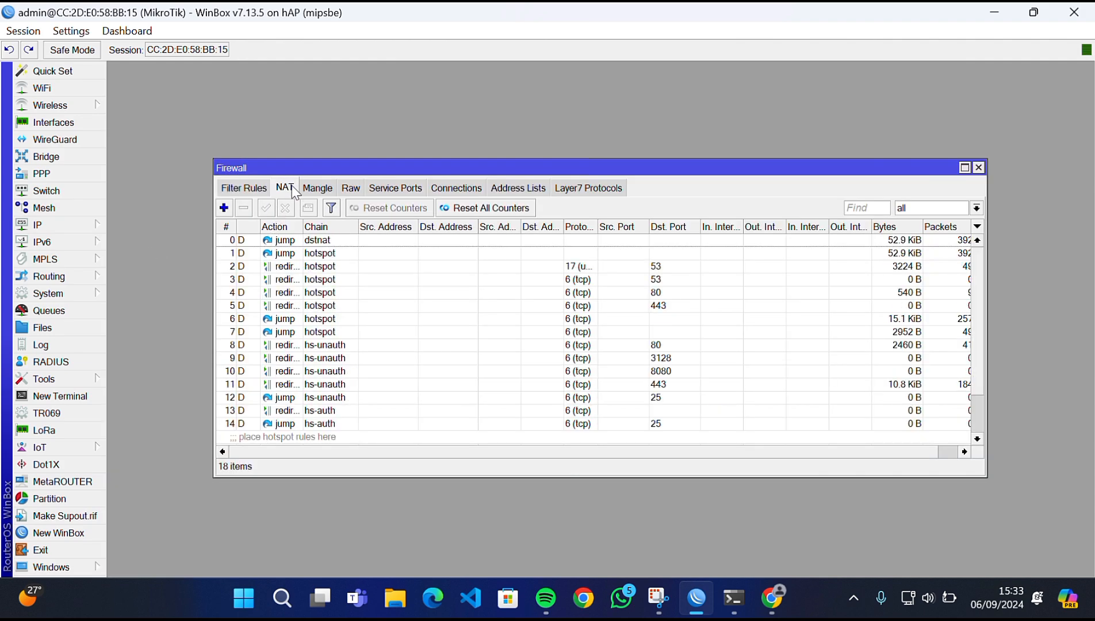
left_click(223, 208)
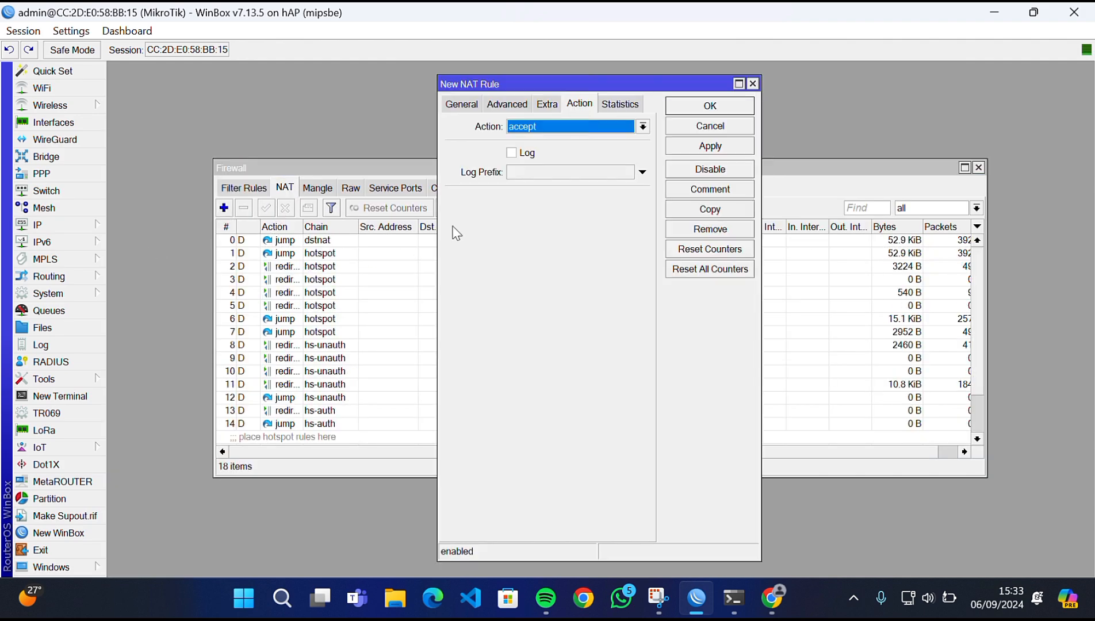
left_click(462, 105)
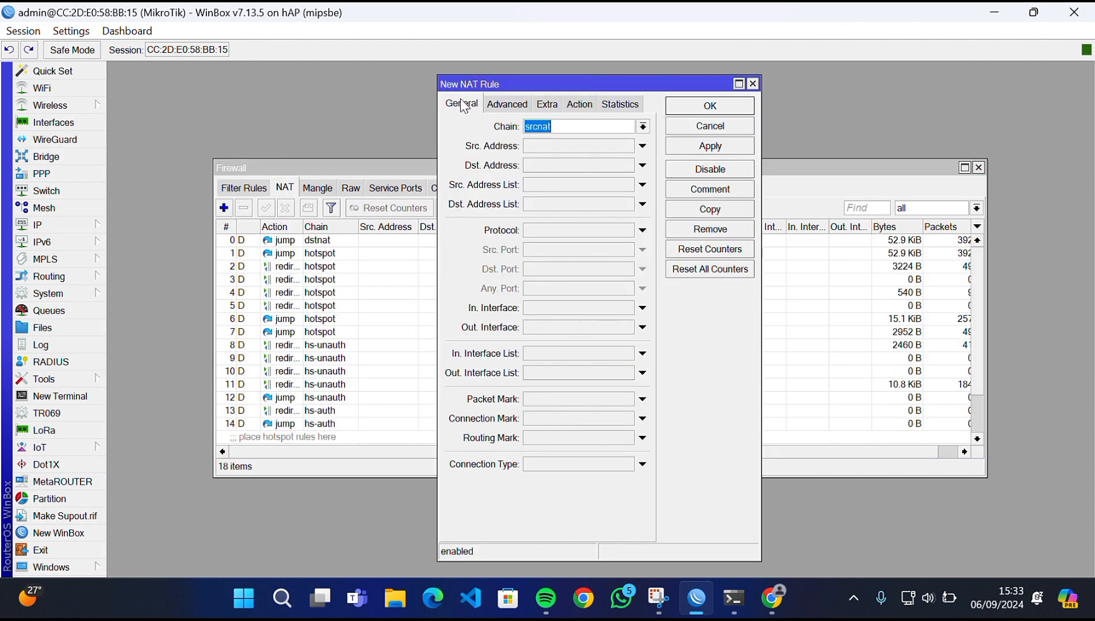
left_click(642, 127)
left_click(601, 147)
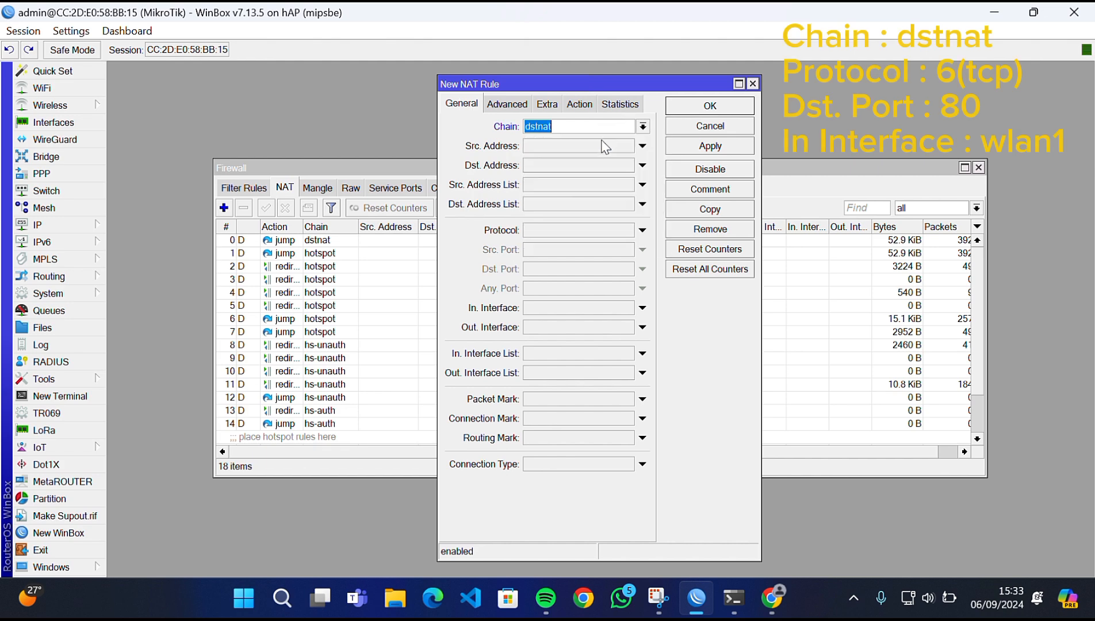
- Make the rule match tcp destination port 80 with wlan1 as incoming interface
left_click(542, 231)
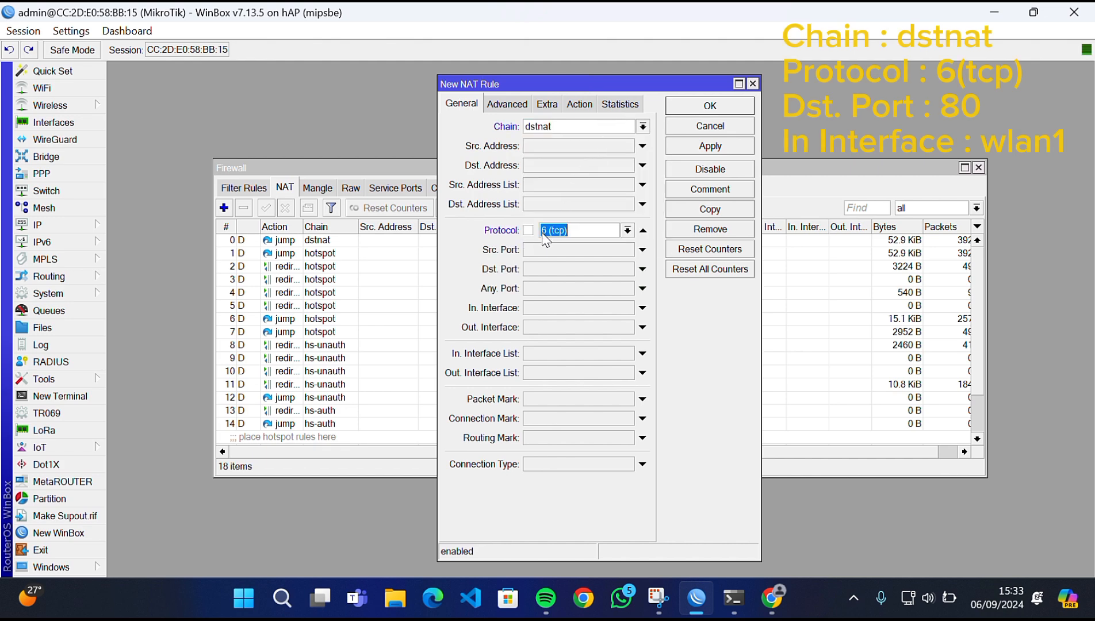
left_click(550, 272)
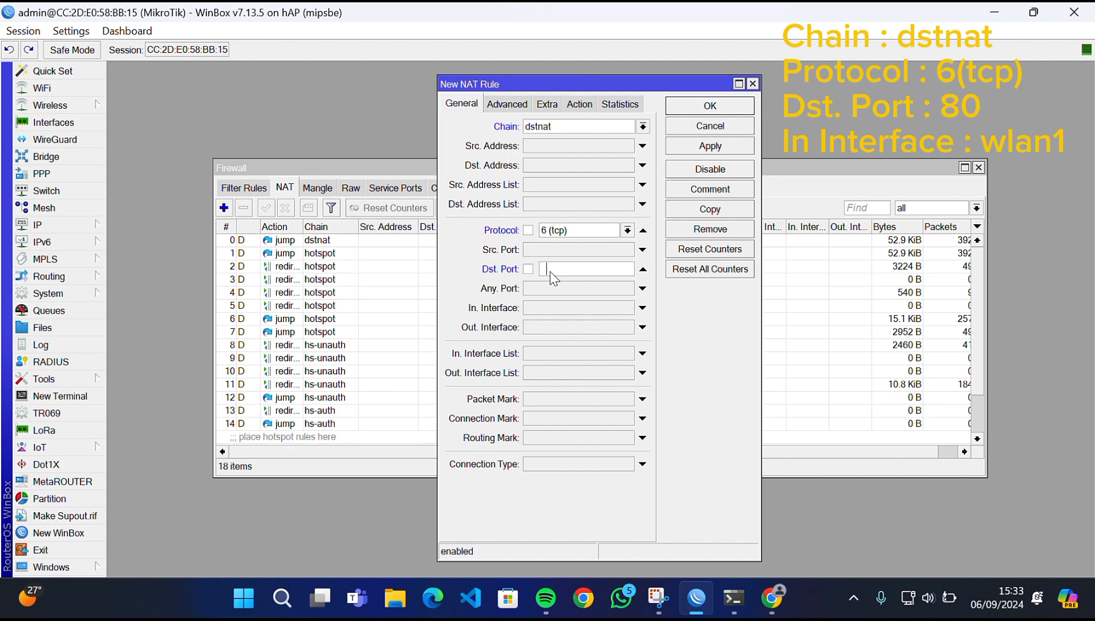
left_click(547, 328)
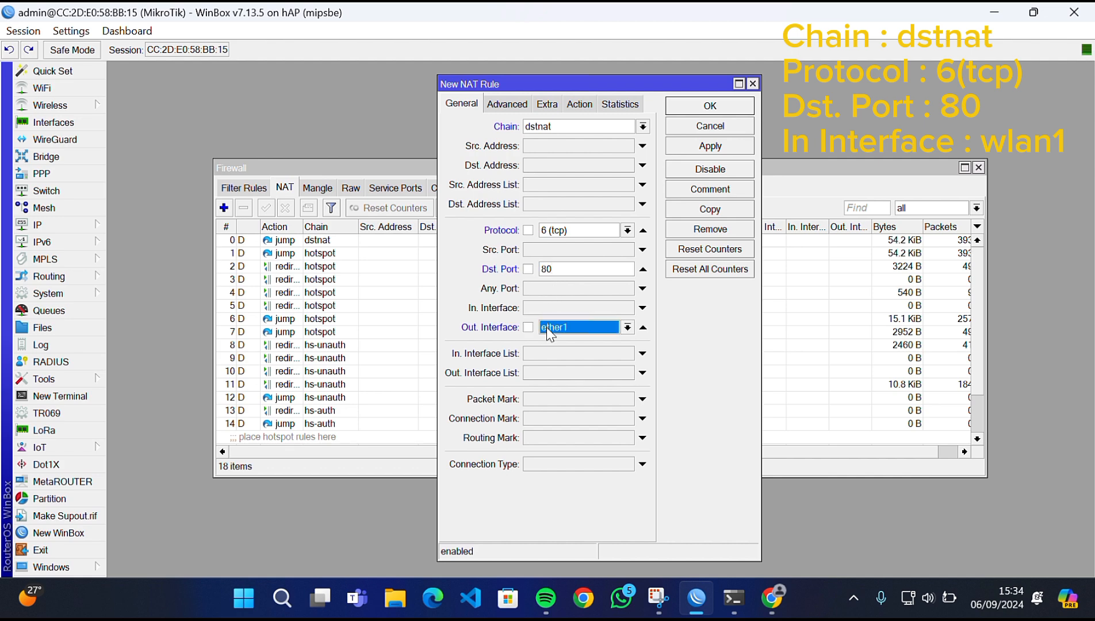
left_click(628, 327)
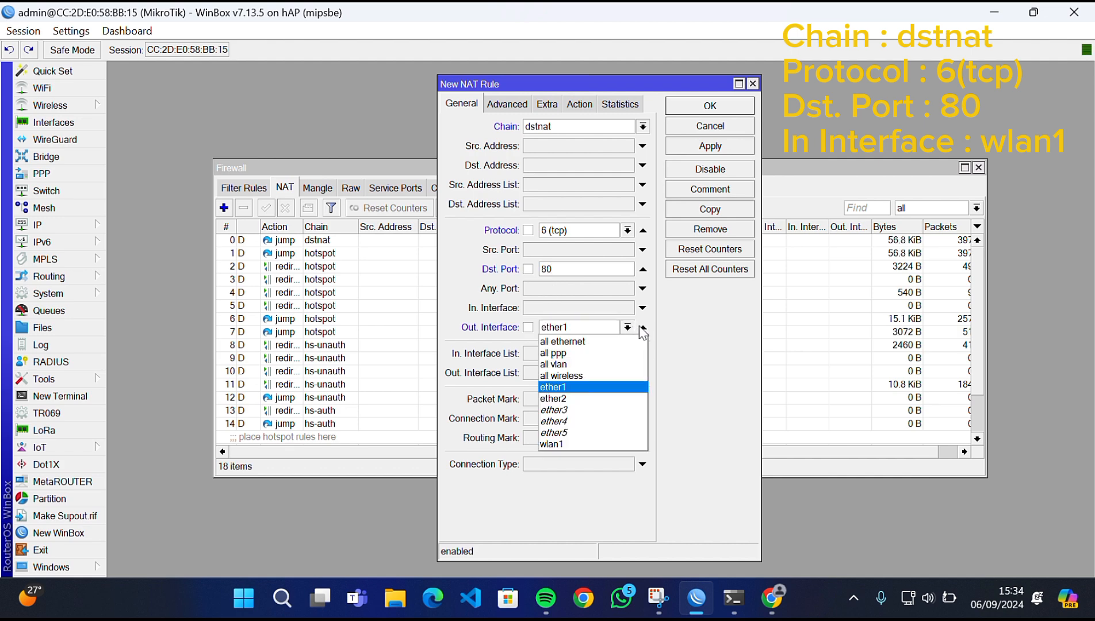
left_click(643, 328)
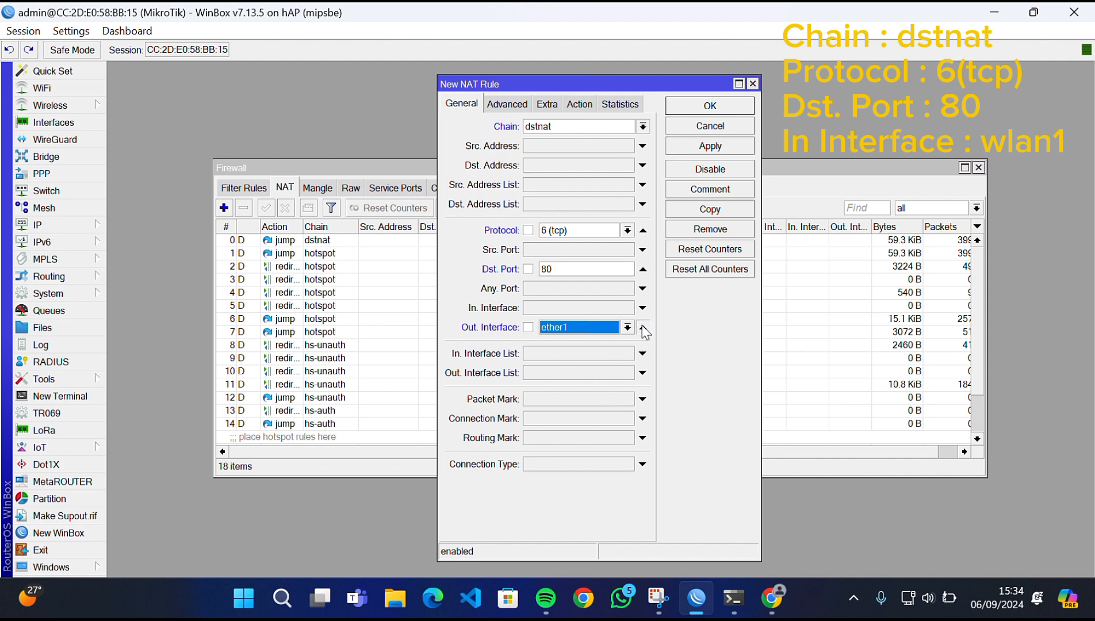
left_click(643, 328)
left_click(610, 309)
left_click(627, 308)
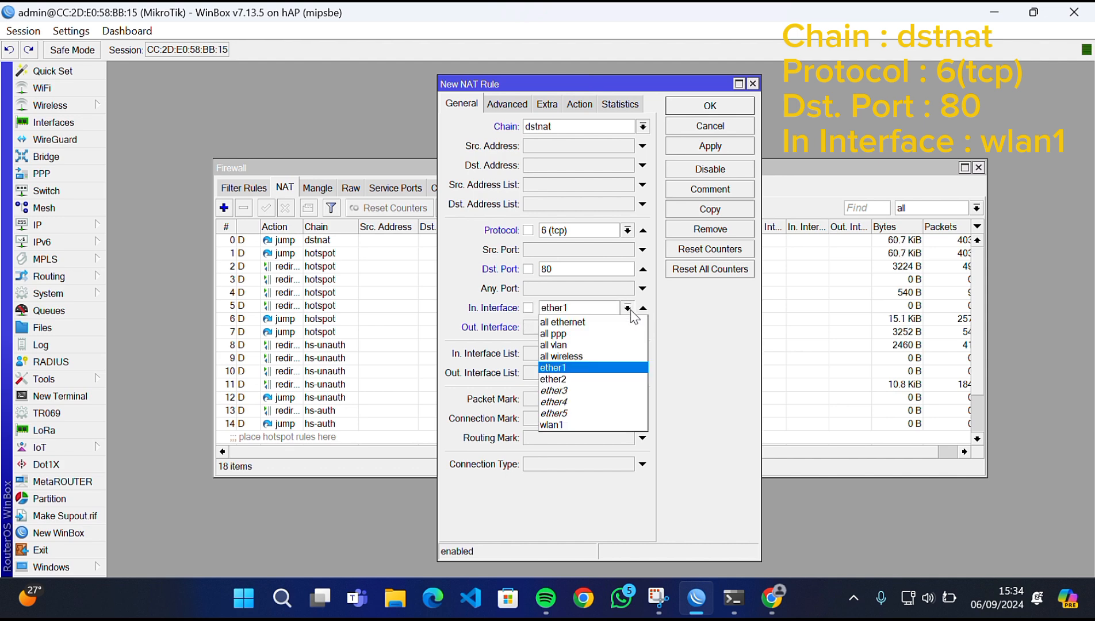
left_click(588, 424)
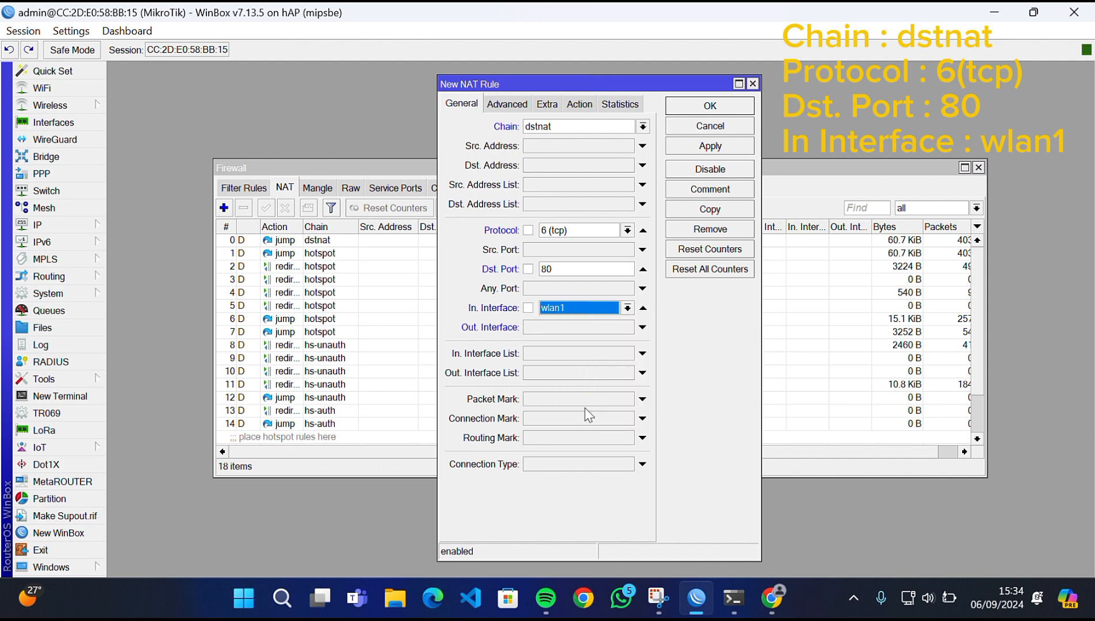
- Set the rule's action to redirect to port 8080 and save it
left_click(526, 106)
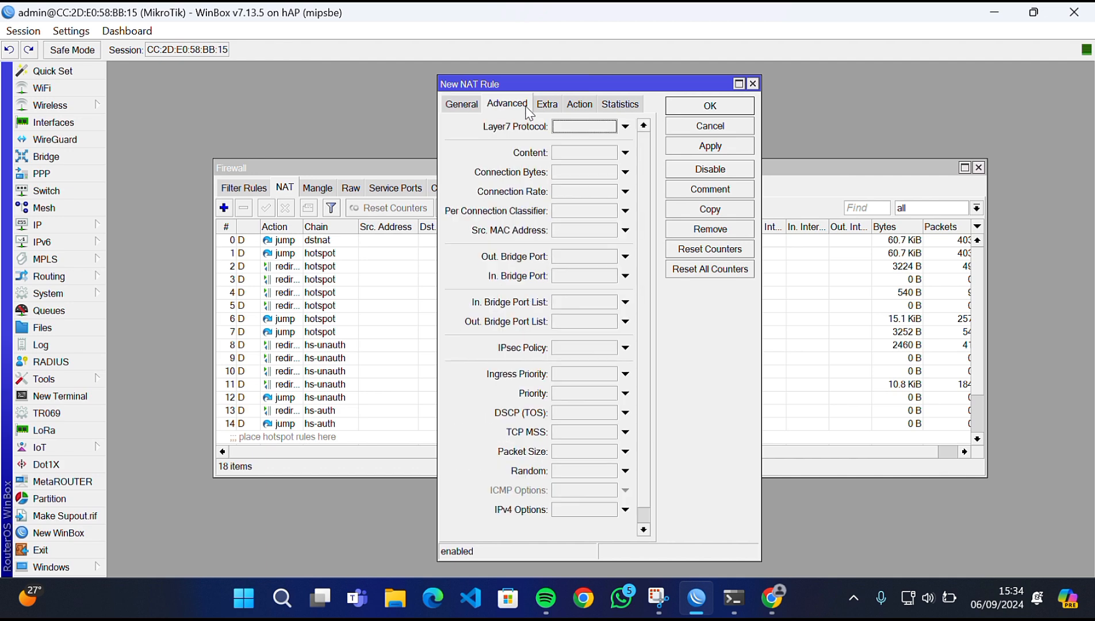
left_click(586, 106)
left_click(586, 131)
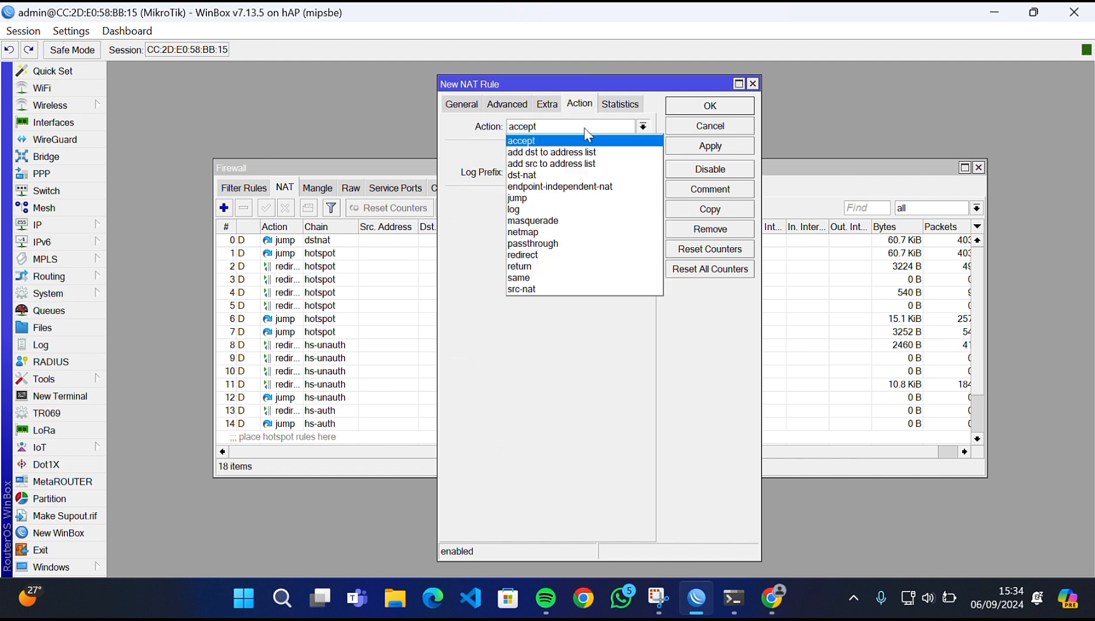
left_click(581, 257)
left_click(554, 200)
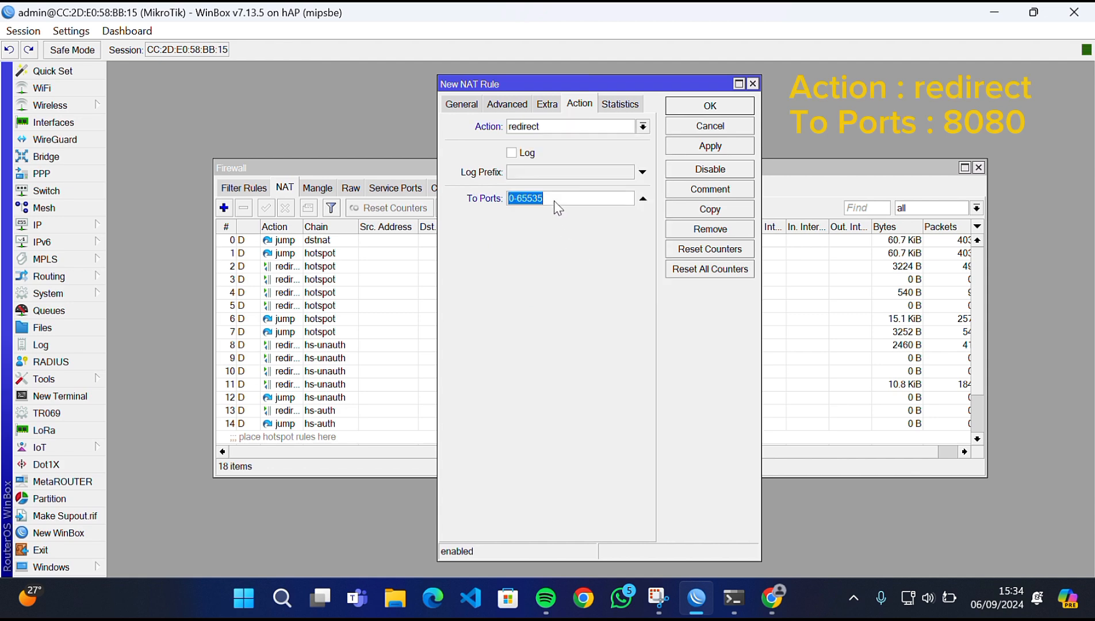
type("8080")
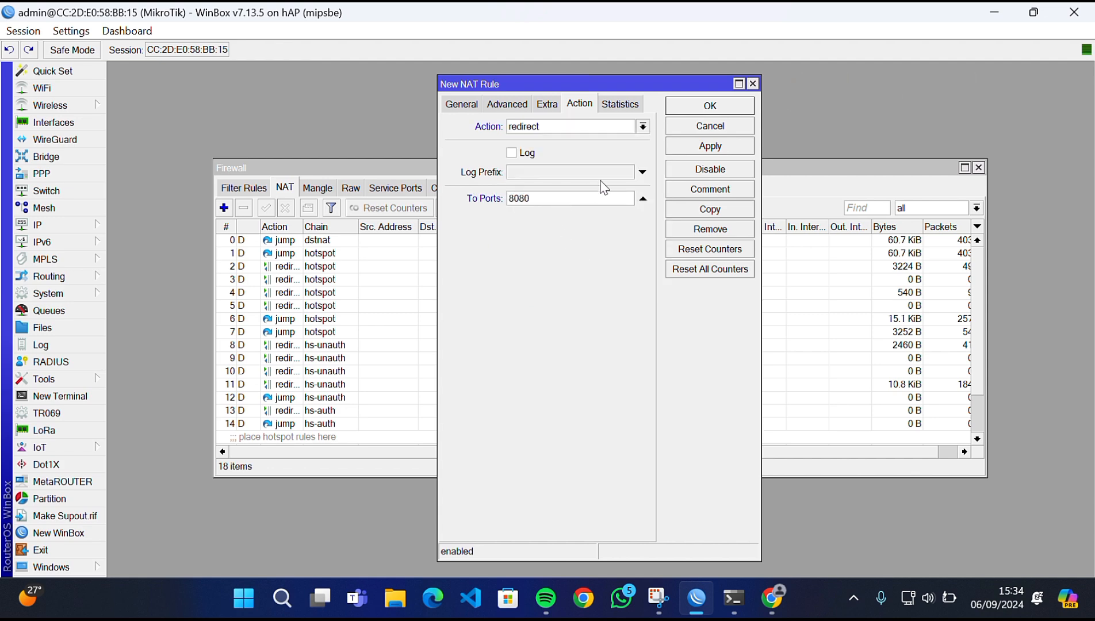
left_click(695, 147)
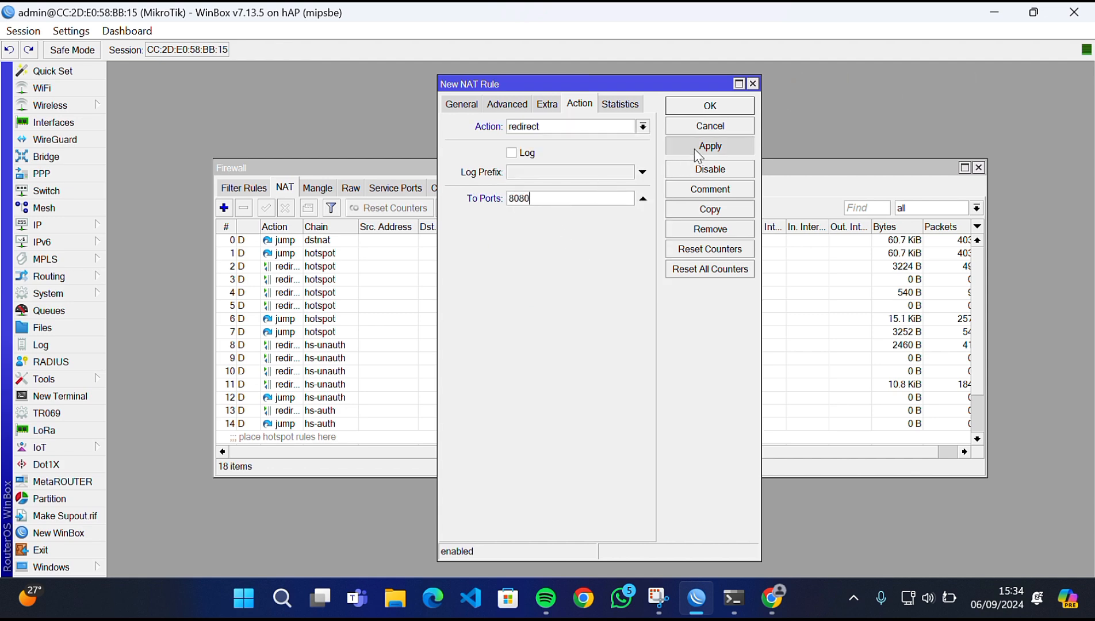
left_click(709, 107)
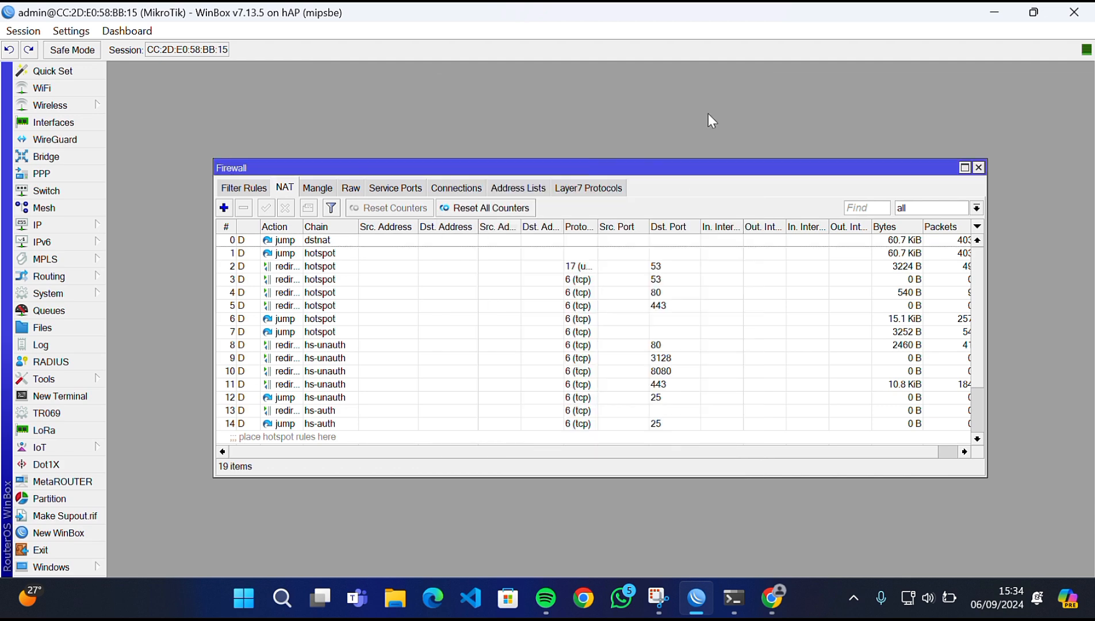
- Close Firewall and add hotspot user profile 'guru' with rate limit 256k/256k
left_click(978, 168)
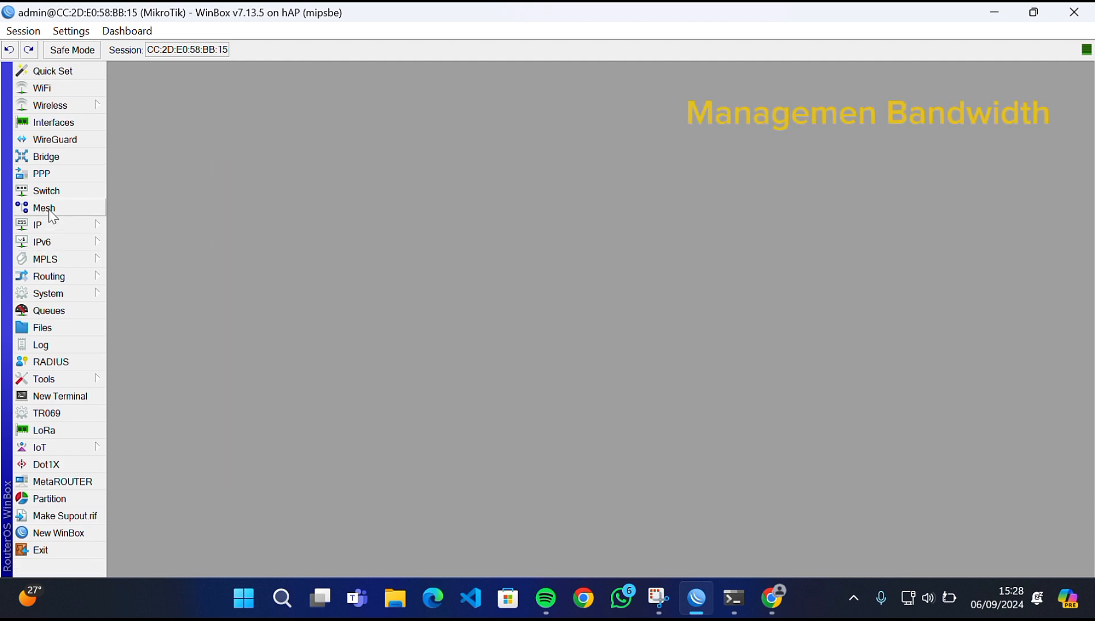
left_click(53, 224)
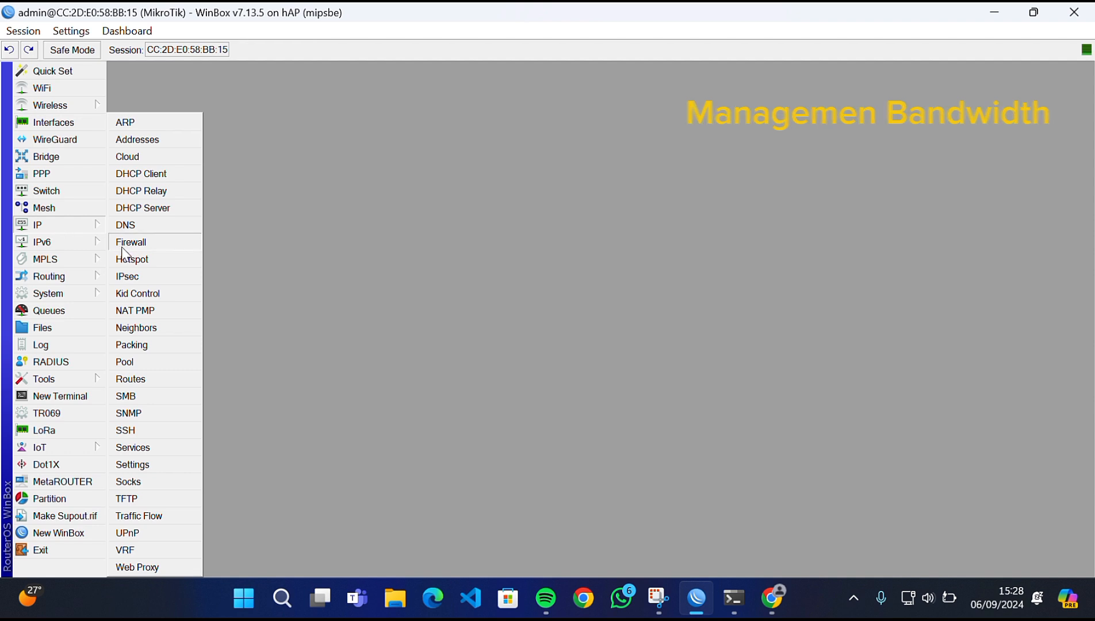
left_click(148, 259)
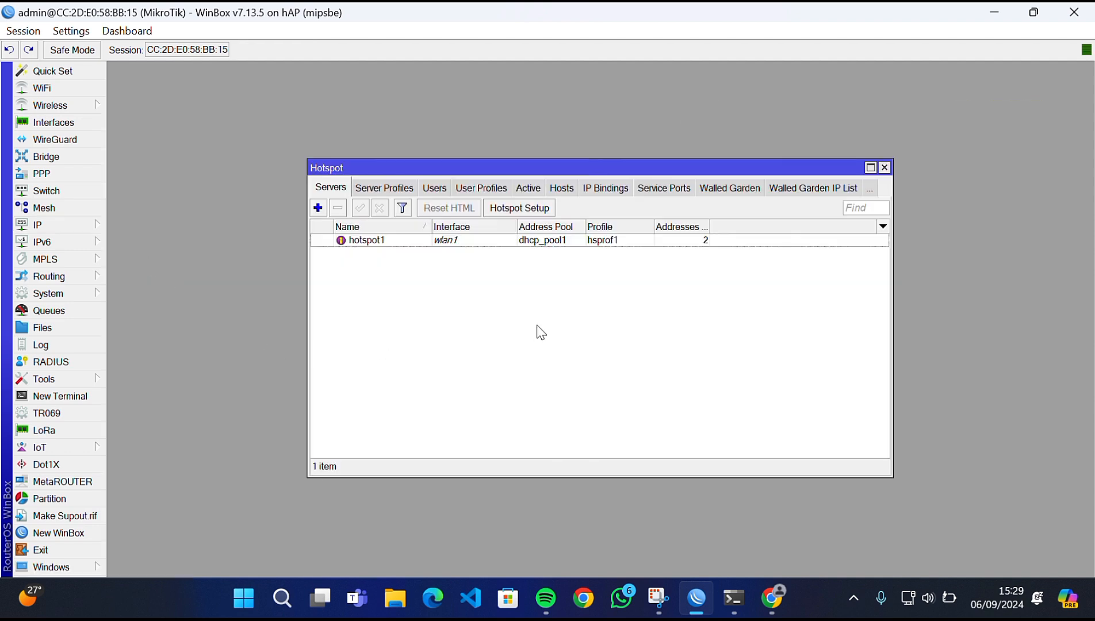
left_click(472, 190)
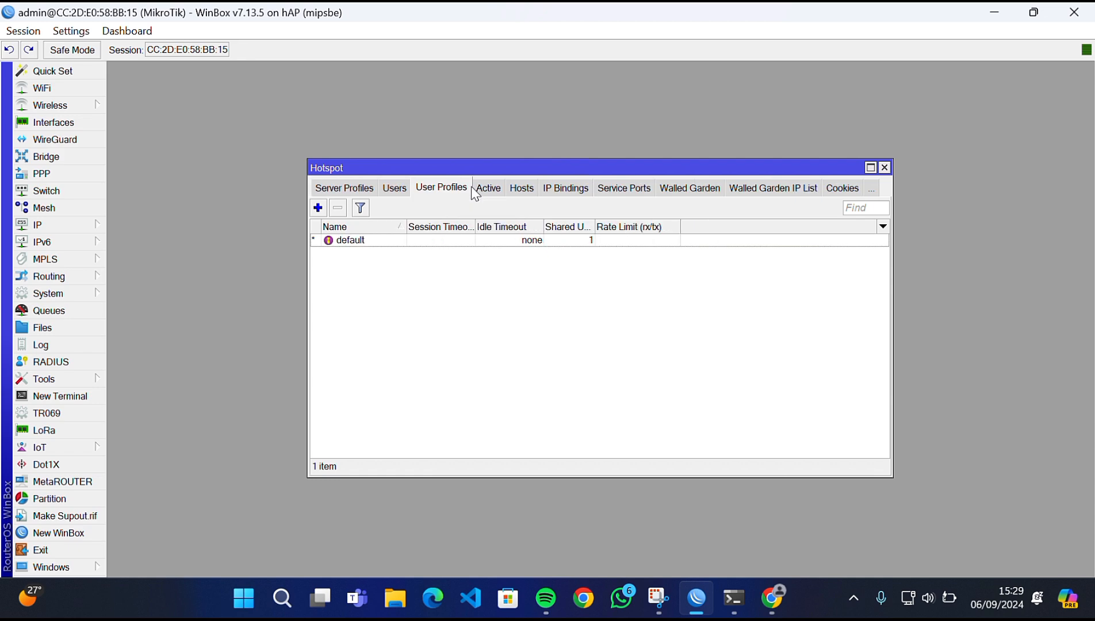
left_click(318, 208)
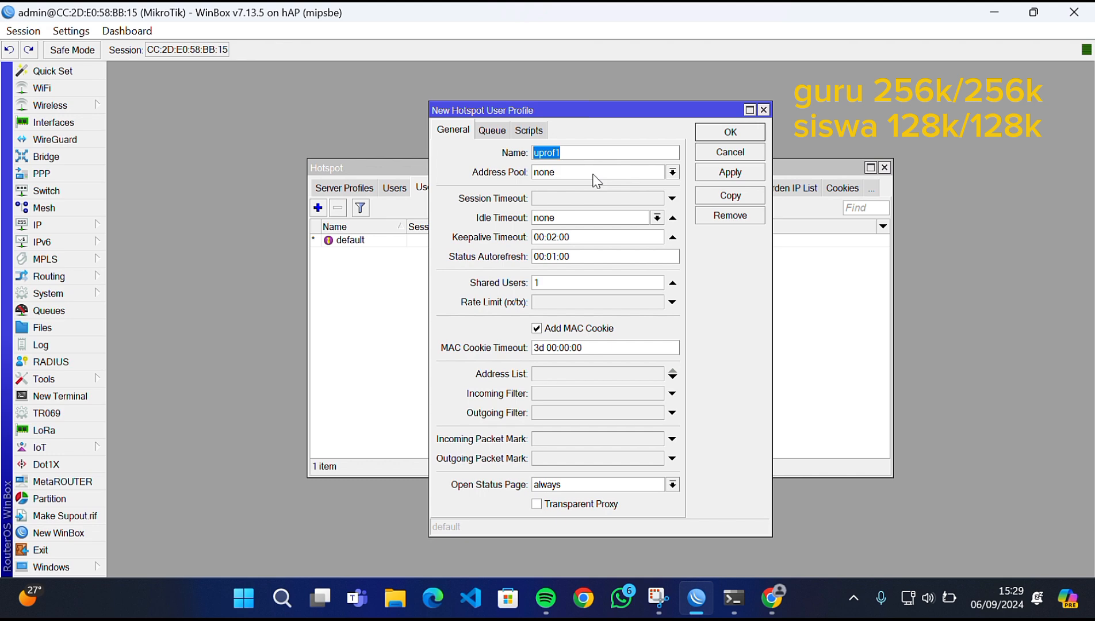
type("guru")
left_click(579, 306)
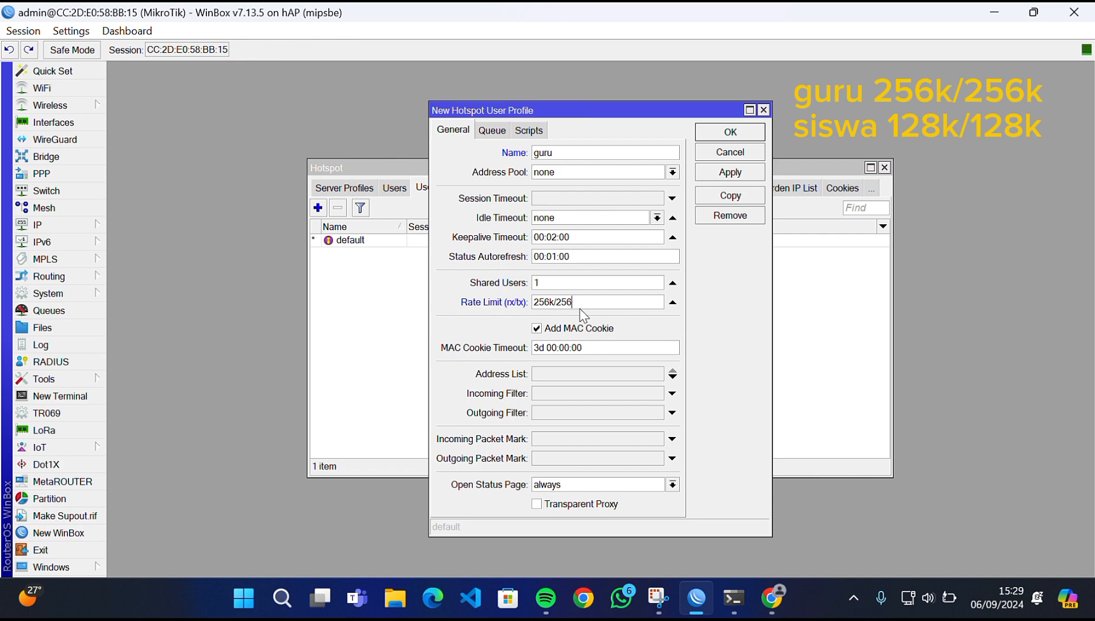
left_click(715, 174)
left_click(728, 134)
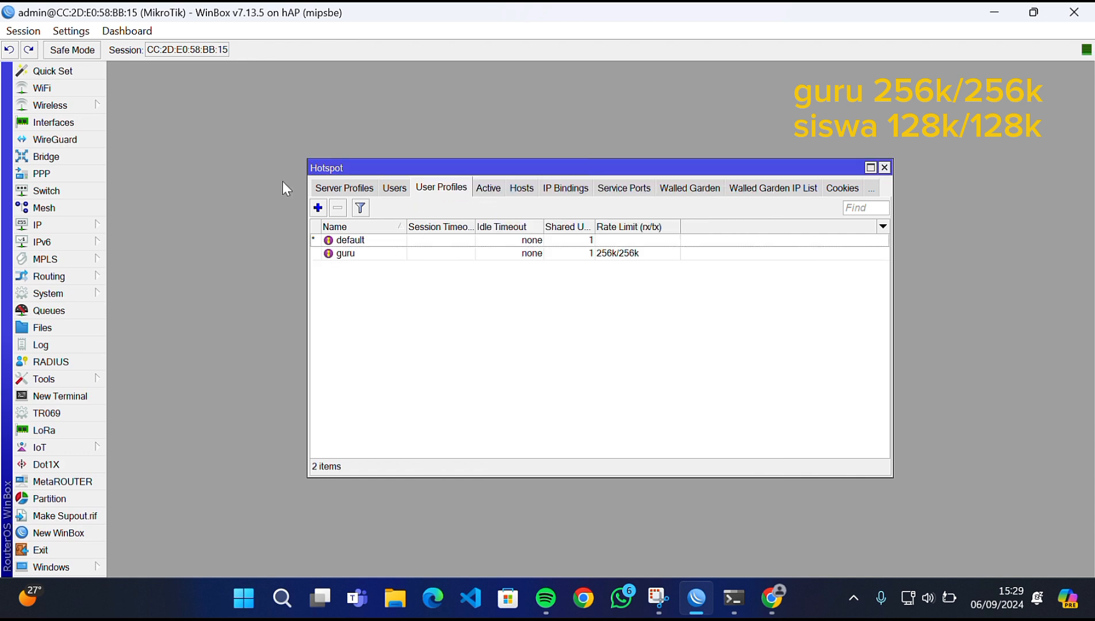
- Add hotspot user profile 'siswa' with rate limit 128k/128k
left_click(318, 207)
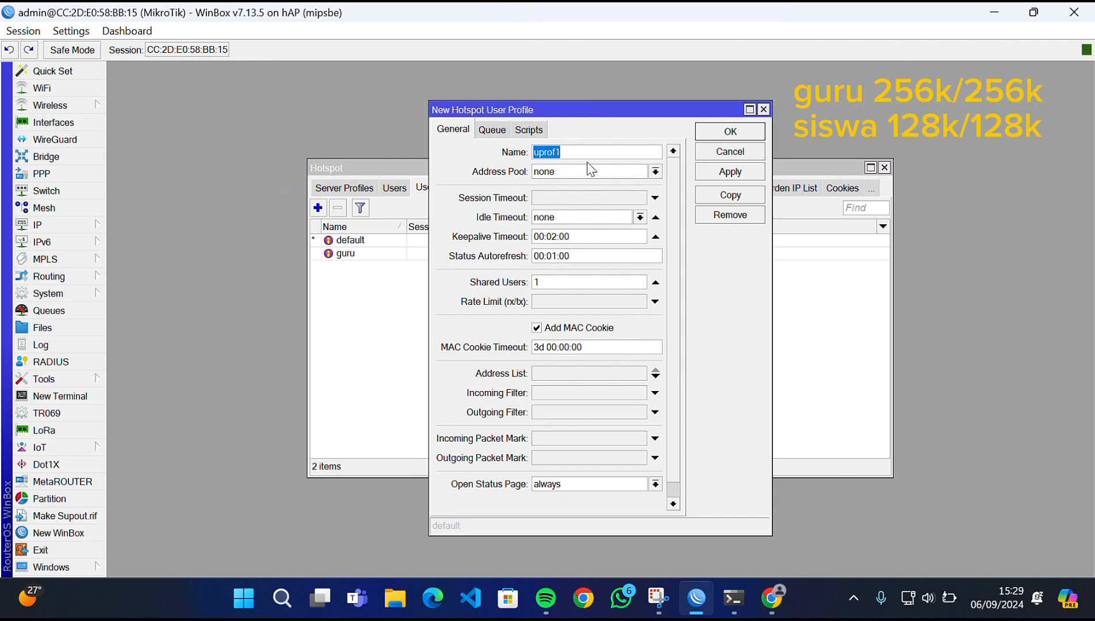
type("siswa")
left_click(550, 302)
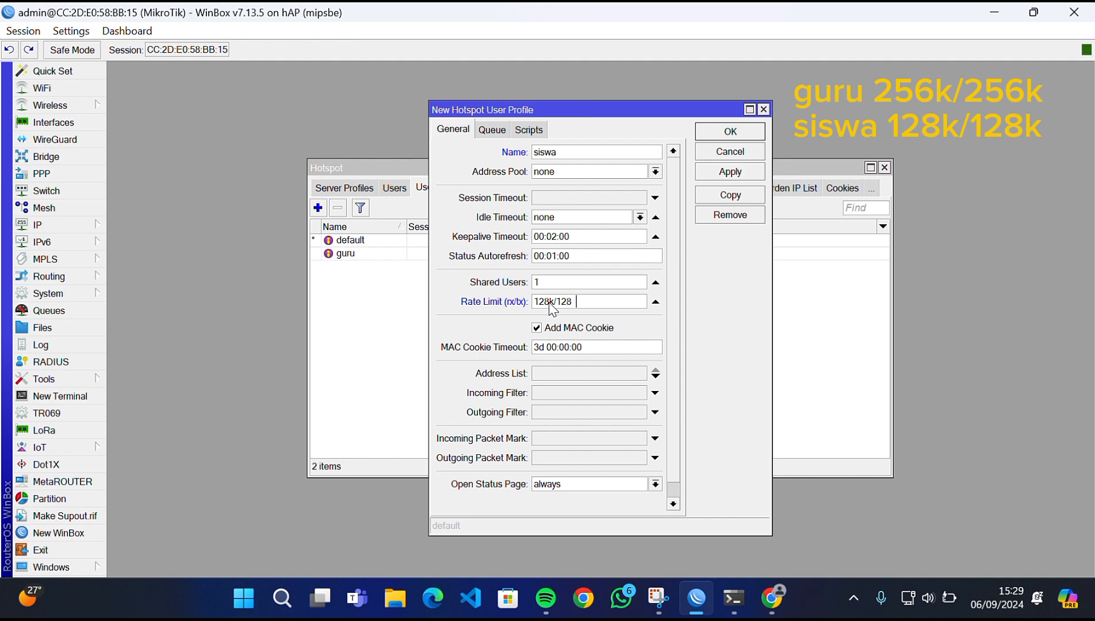
left_click(729, 171)
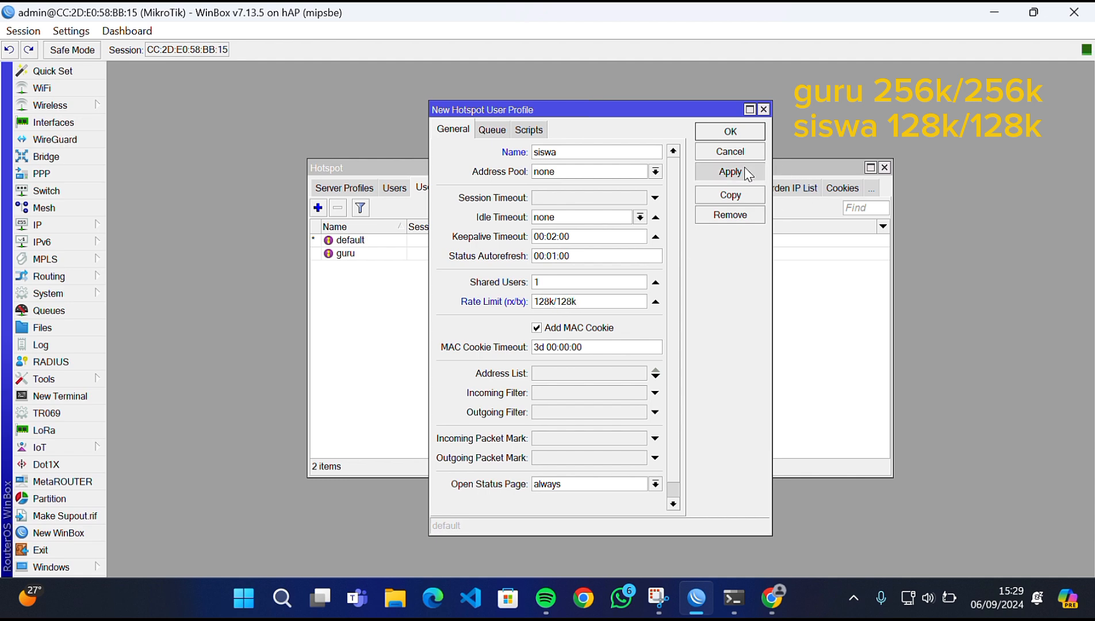
left_click(729, 134)
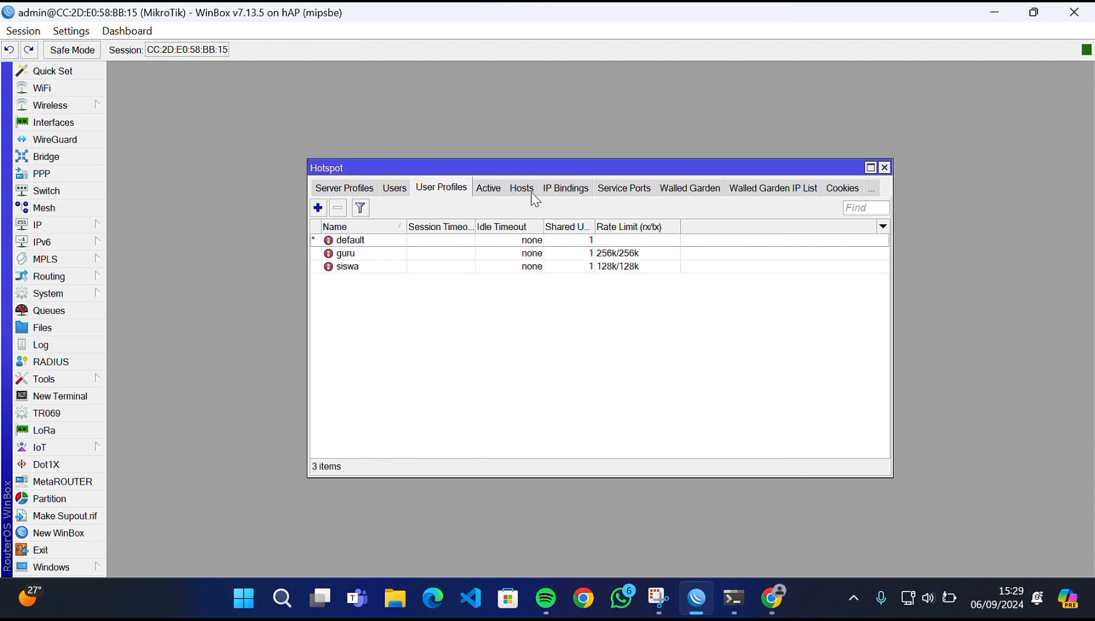
- In the hotspot users list, add a new 'guru' user with the guru profile
left_click(397, 189)
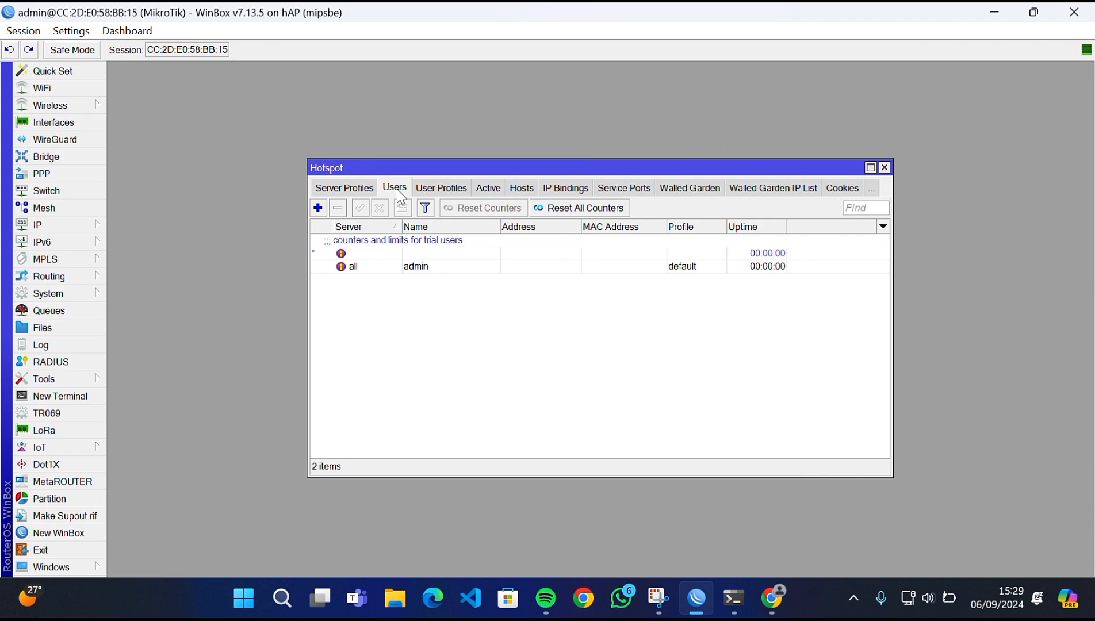
left_click(318, 207)
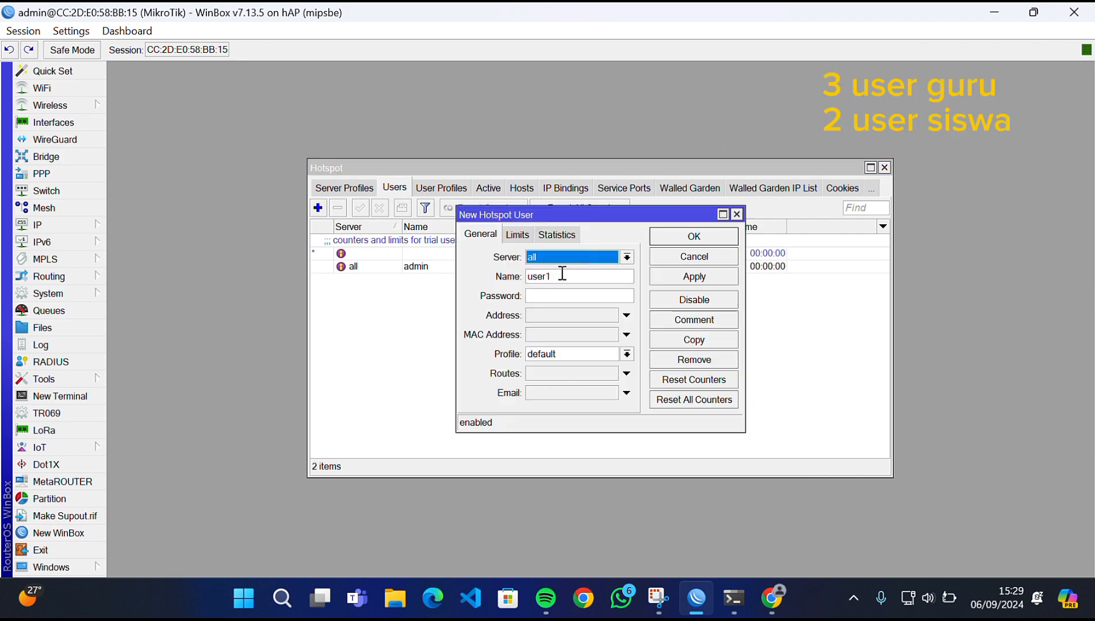
left_click_drag(562, 274, 507, 275)
type("guru")
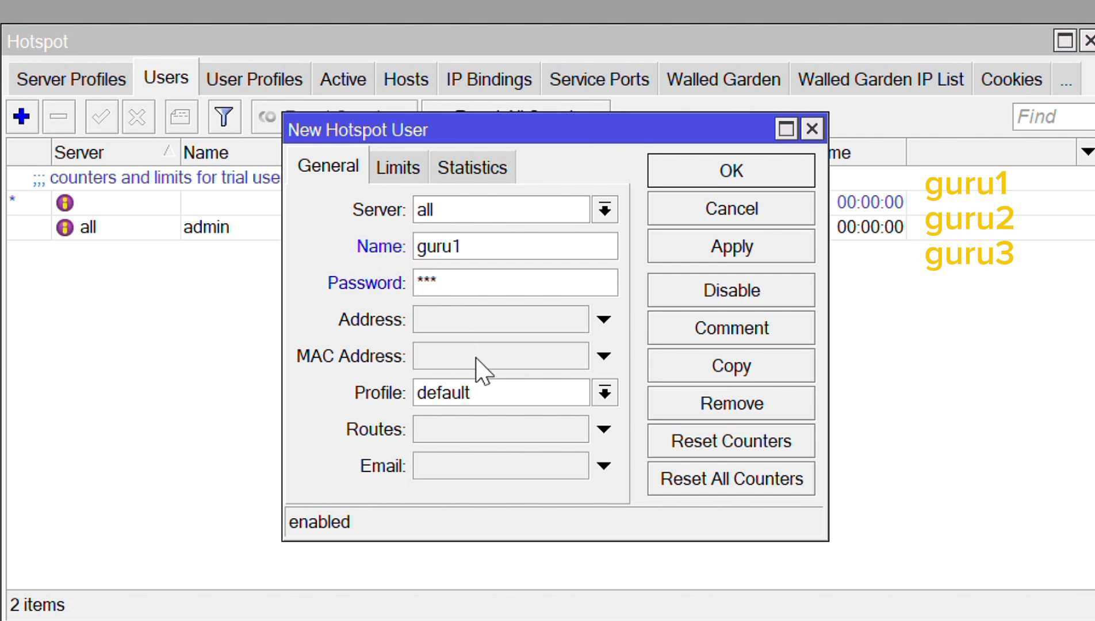
left_click(497, 392)
left_click(477, 441)
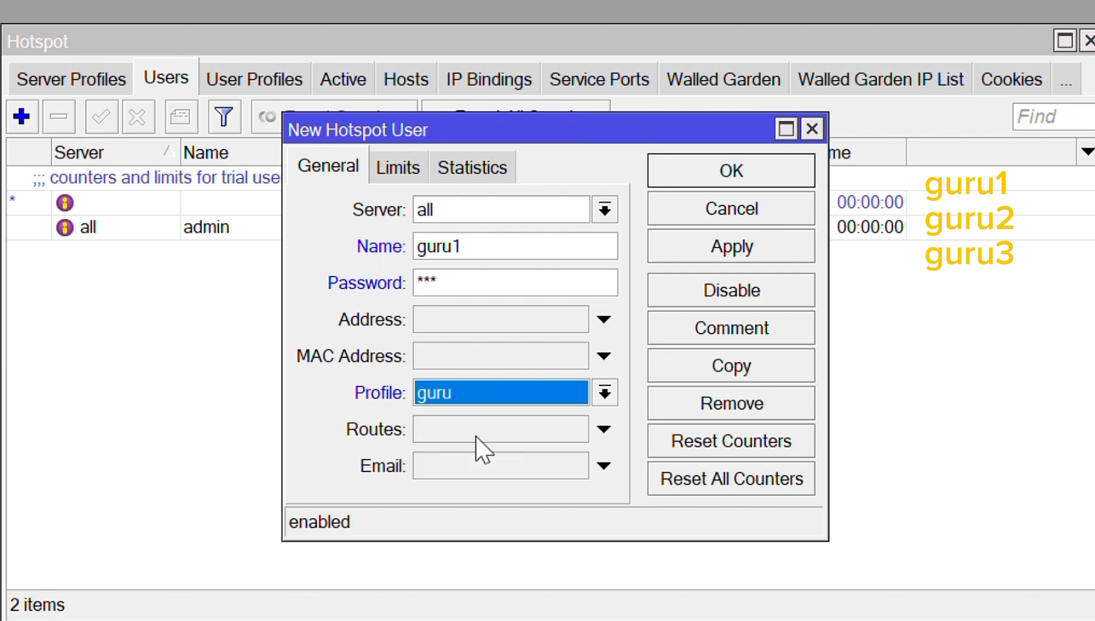
left_click(746, 253)
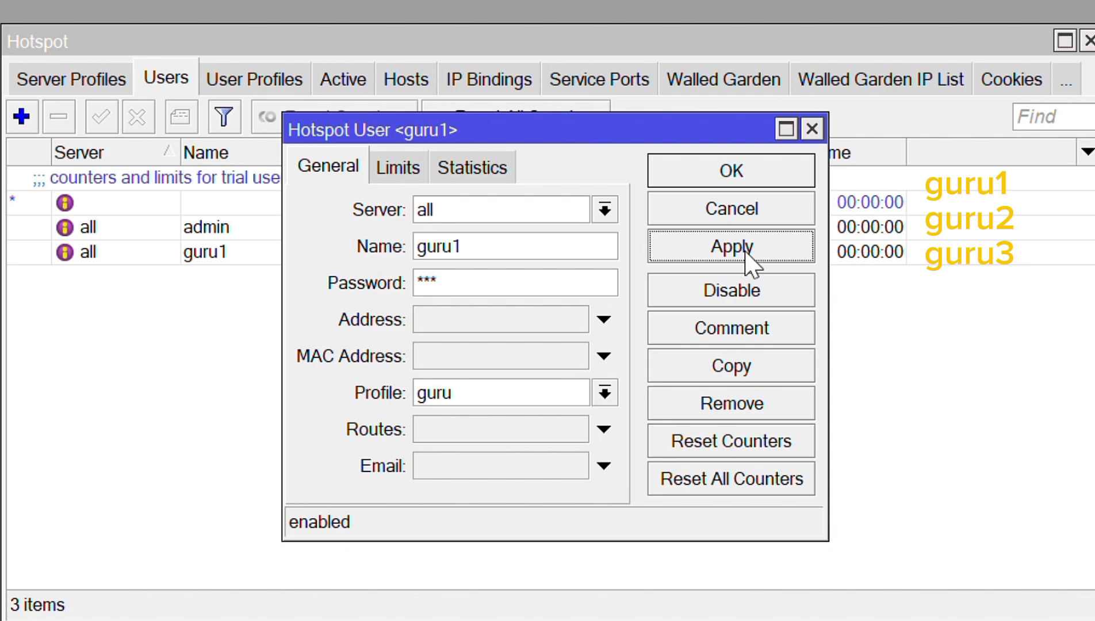
left_click(729, 169)
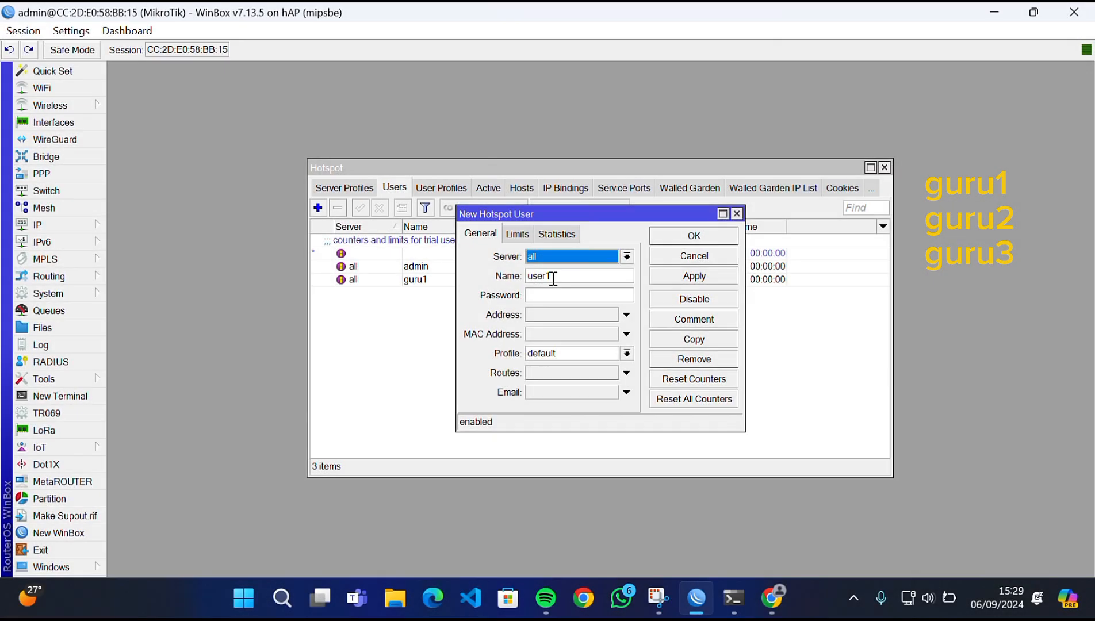
- Create hotspot user guru2 with the guru profile
double_click(553, 279)
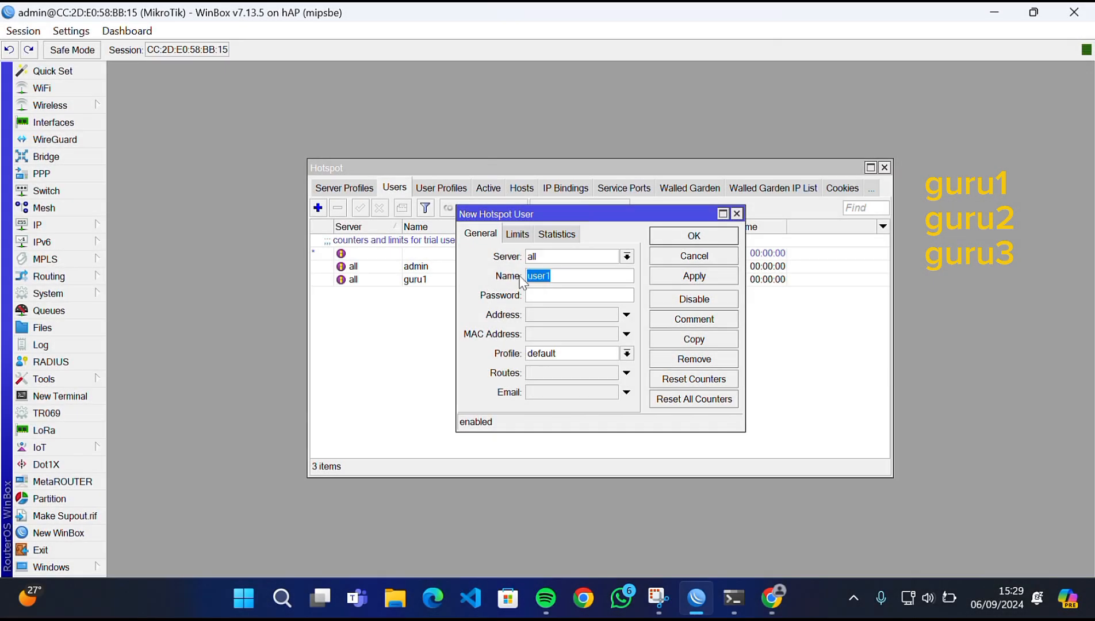
type("guru2")
left_click(559, 353)
left_click(575, 375)
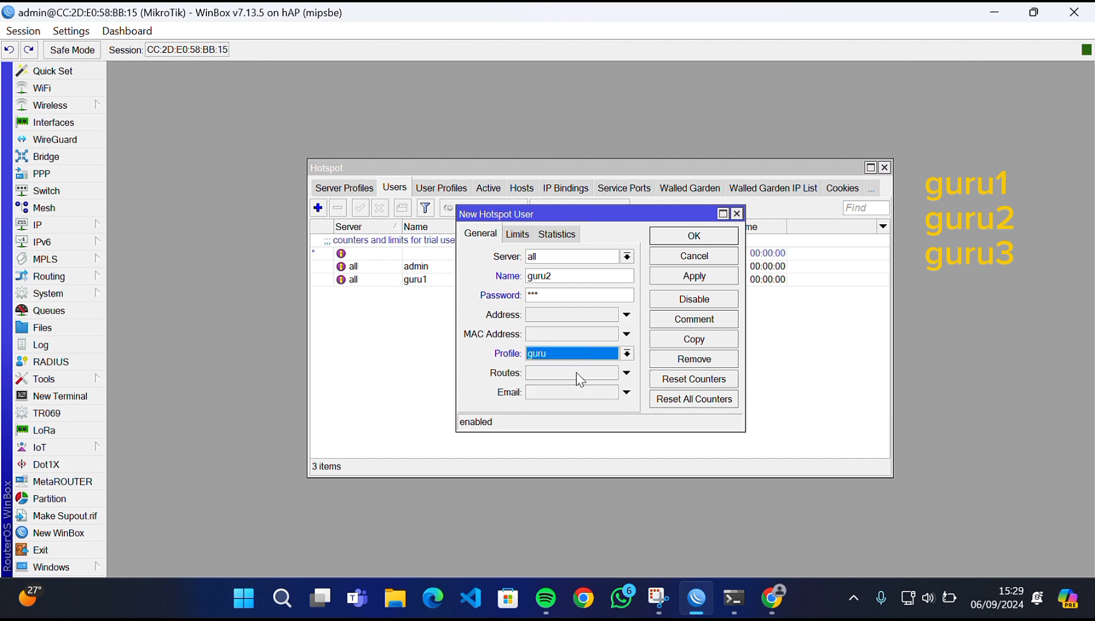
left_click(673, 276)
left_click(691, 238)
- Create hotspot user guru3 with the guru profile
left_click(318, 208)
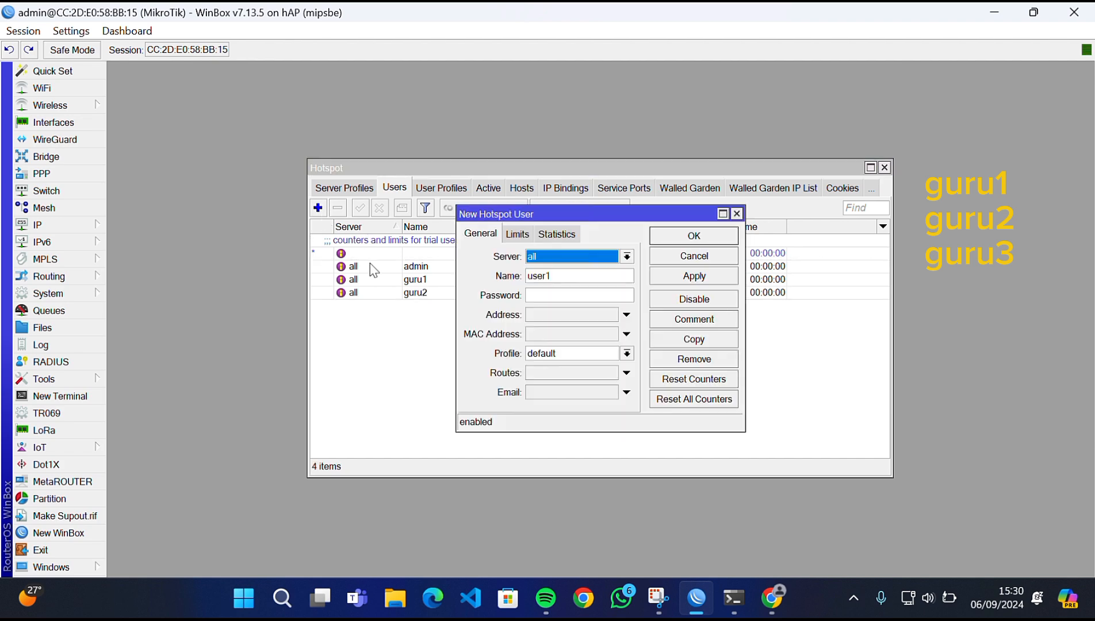
double_click(560, 276)
type("guru3")
left_click(543, 295)
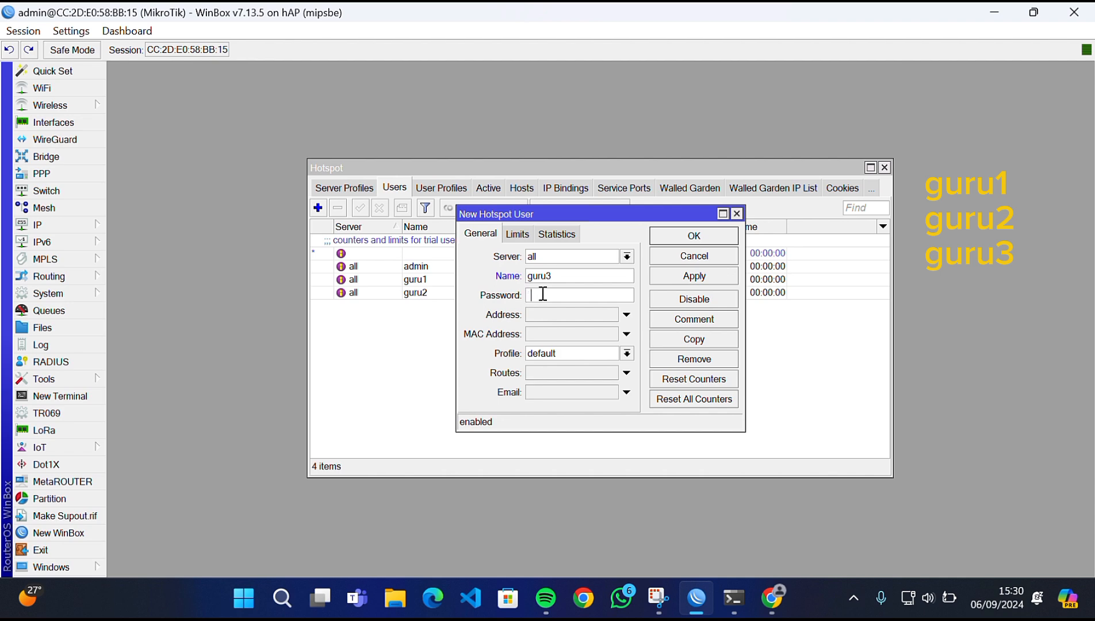
left_click(560, 353)
left_click(560, 375)
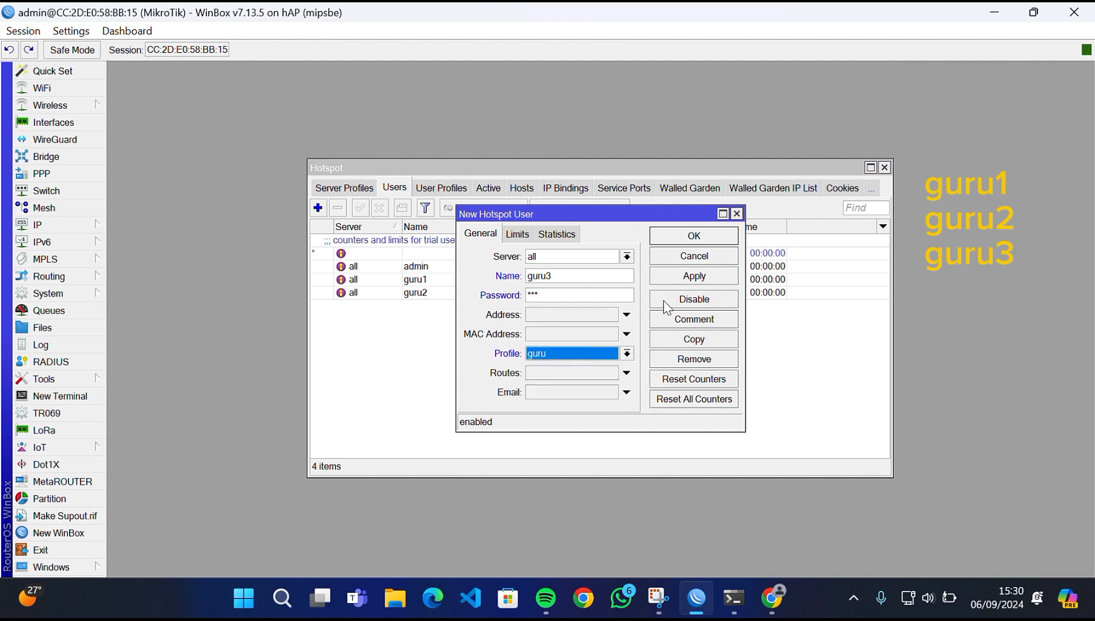
left_click(679, 278)
left_click(666, 254)
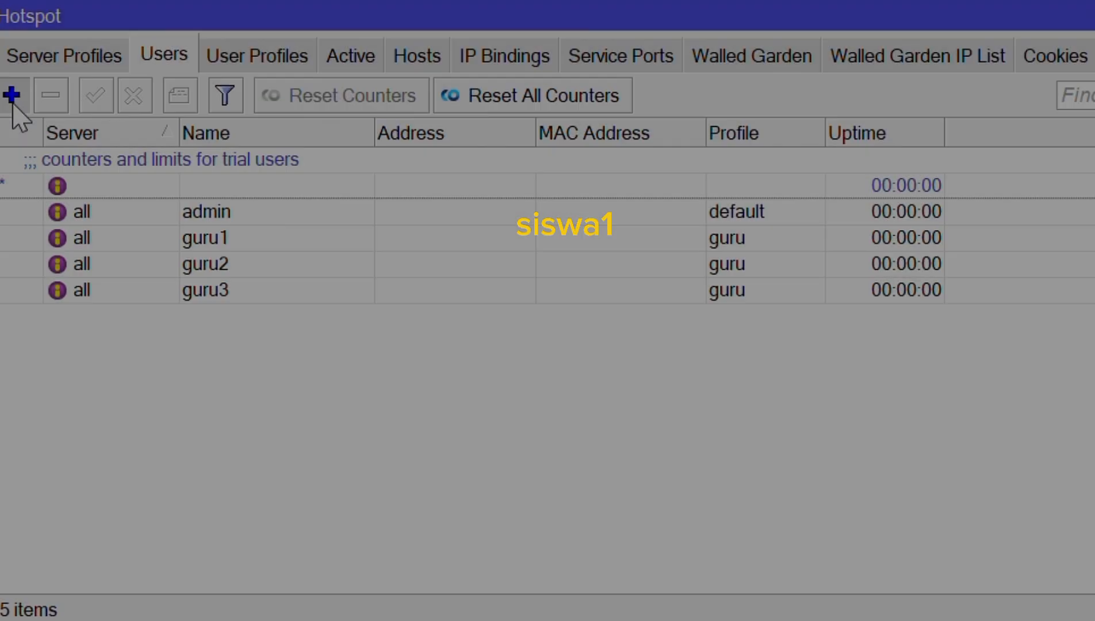
- Create hotspot user guru4 with the siswa profile
left_click(318, 208)
left_click_drag(505, 232, 429, 236)
type("guru4")
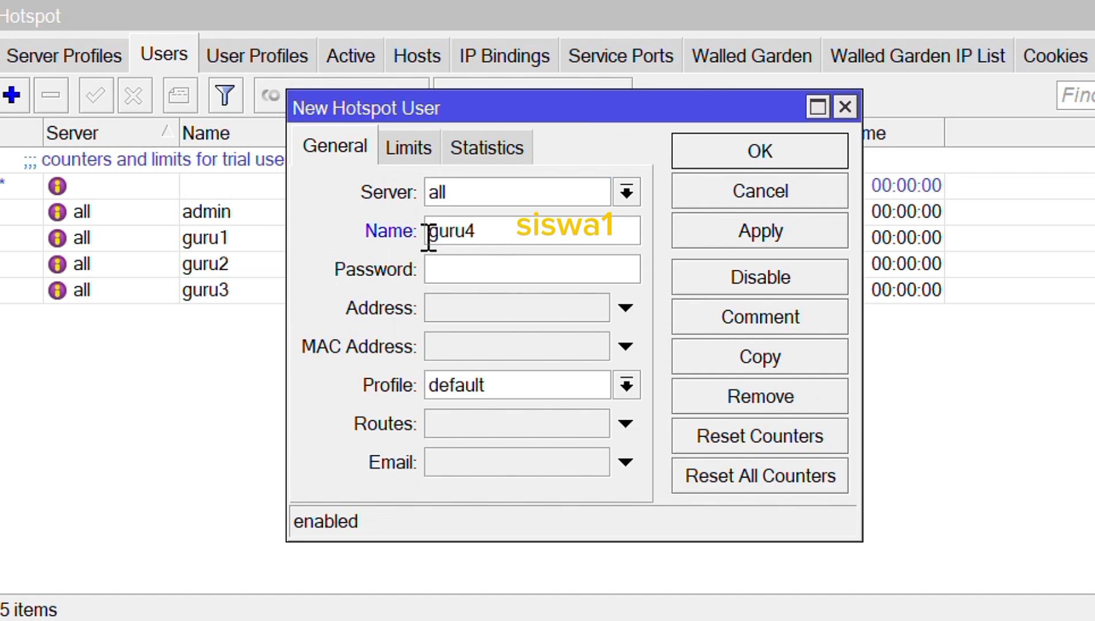
type("gu")
left_click(482, 391)
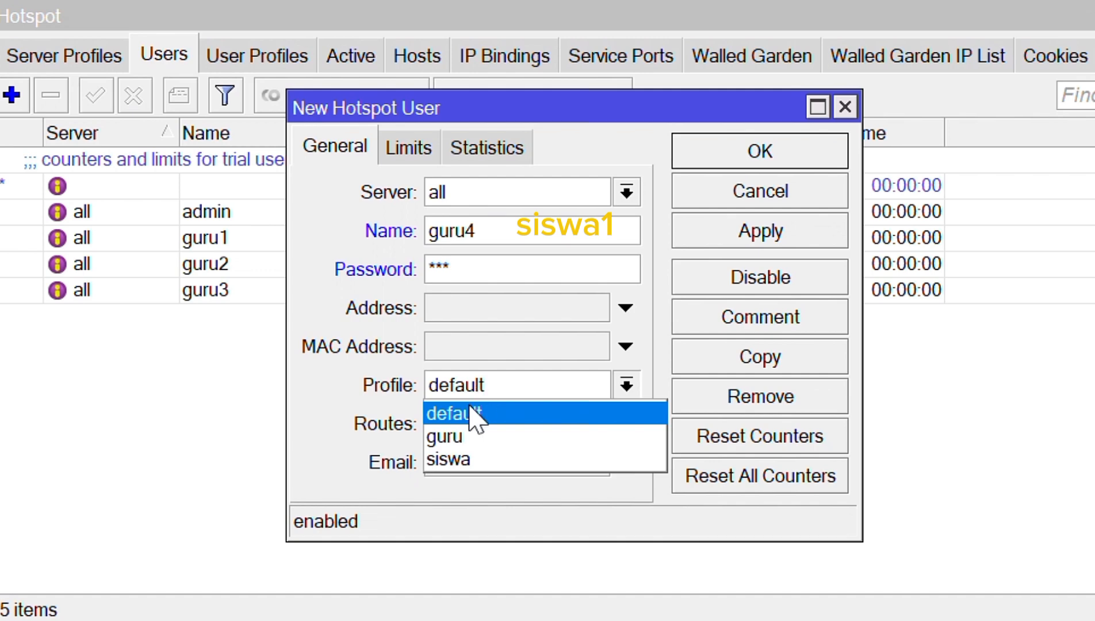
left_click(467, 460)
left_click(762, 233)
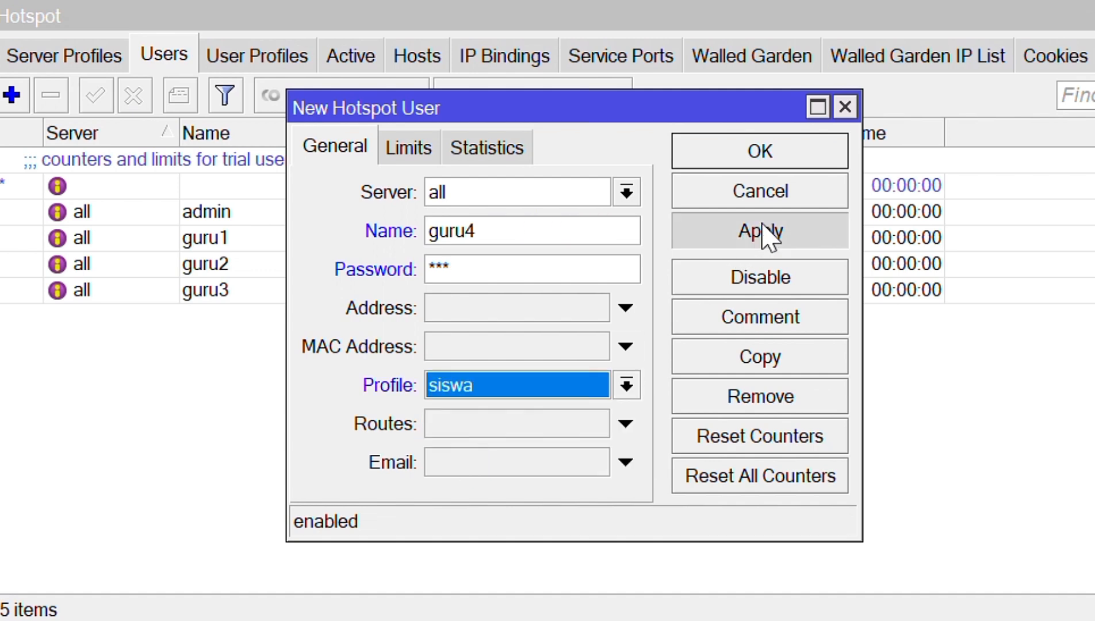
left_click(787, 161)
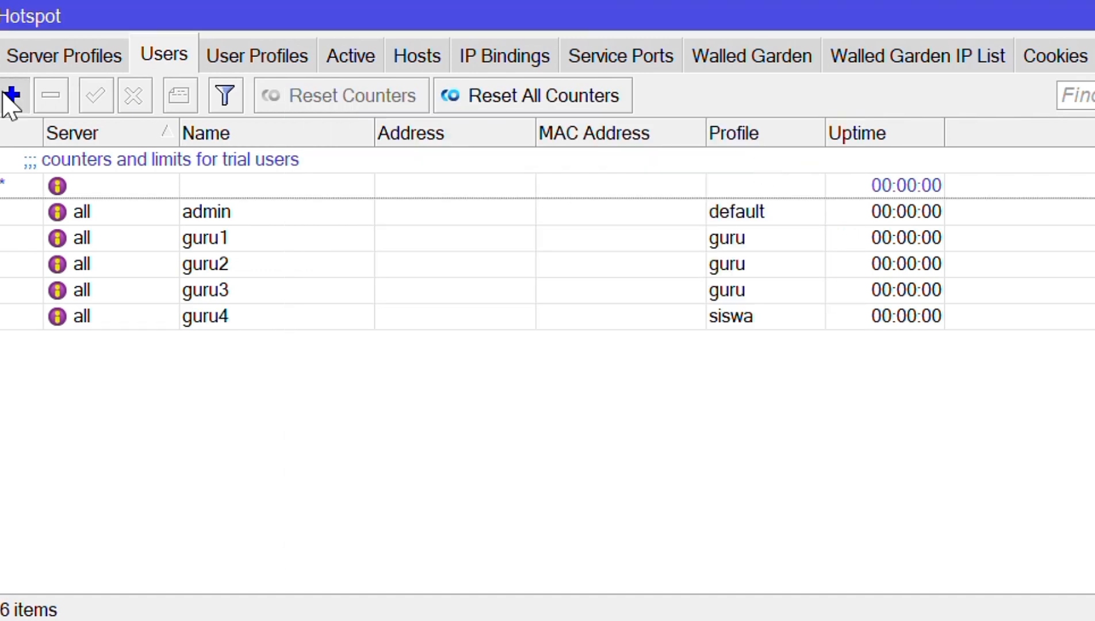
- Create hotspot user guru5 with a password and the siswa profile, then close Hotspot
left_click(10, 96)
key("Tab")
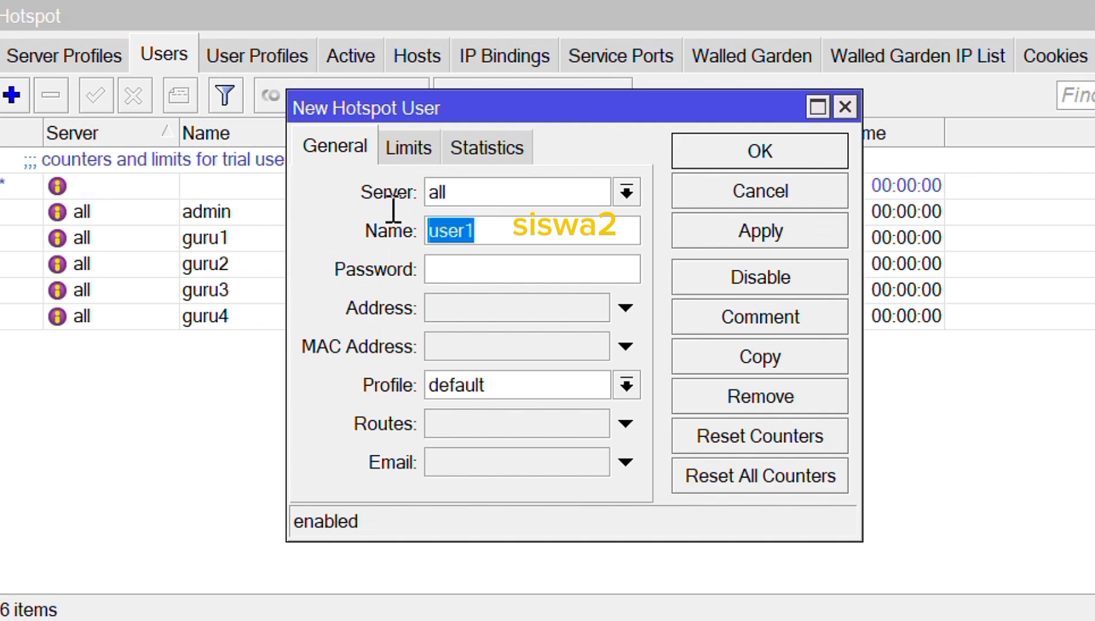
type("guru5")
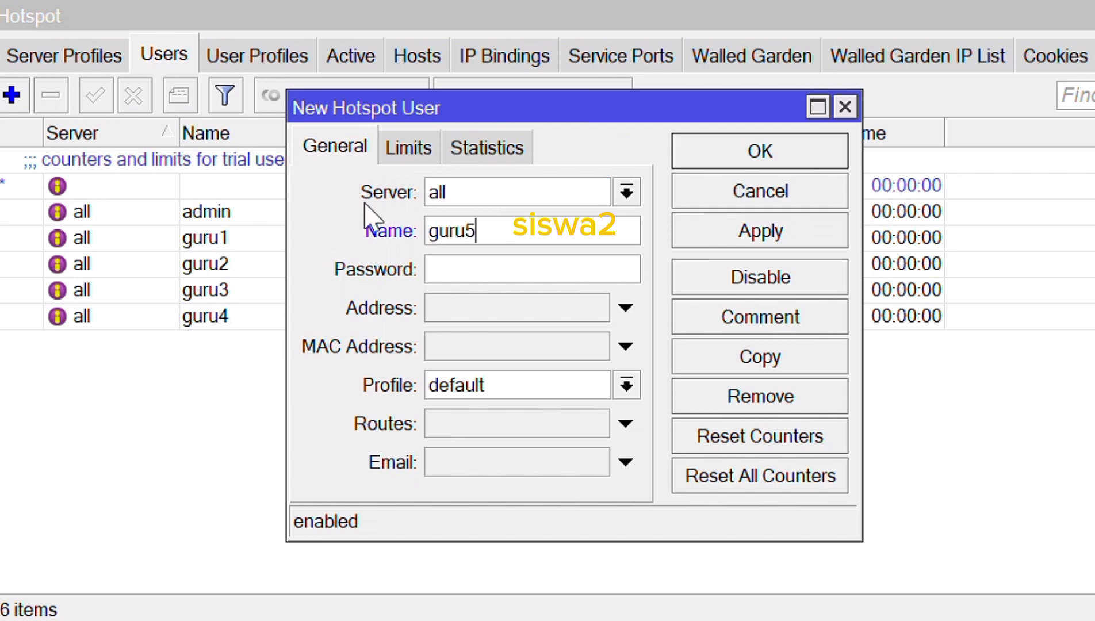
left_click(463, 271)
type("123")
left_click(503, 386)
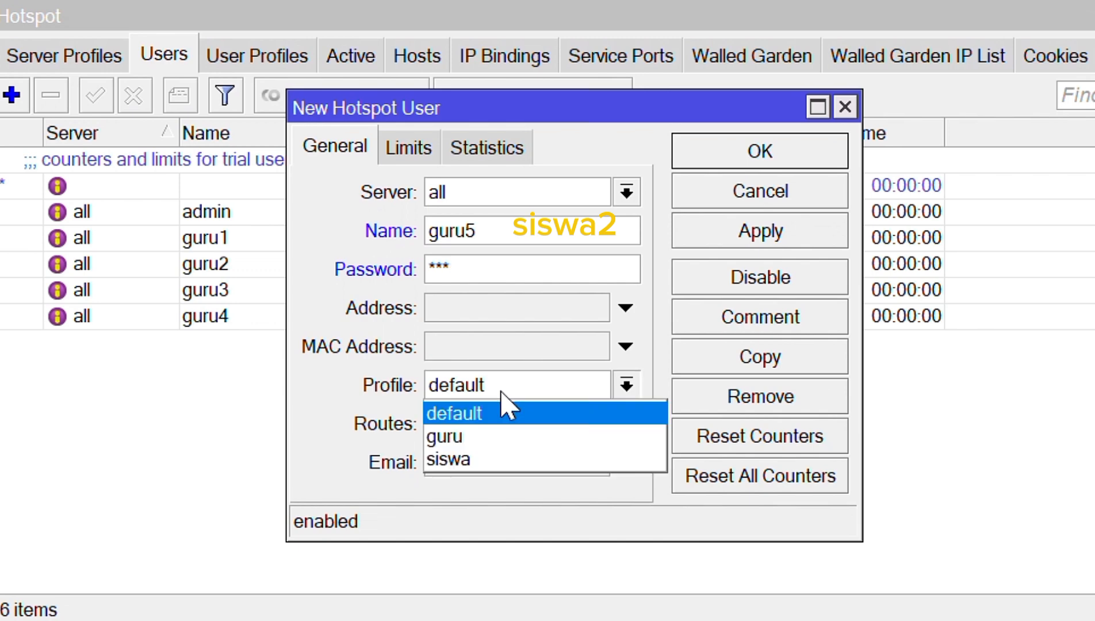
left_click(494, 459)
left_click(718, 238)
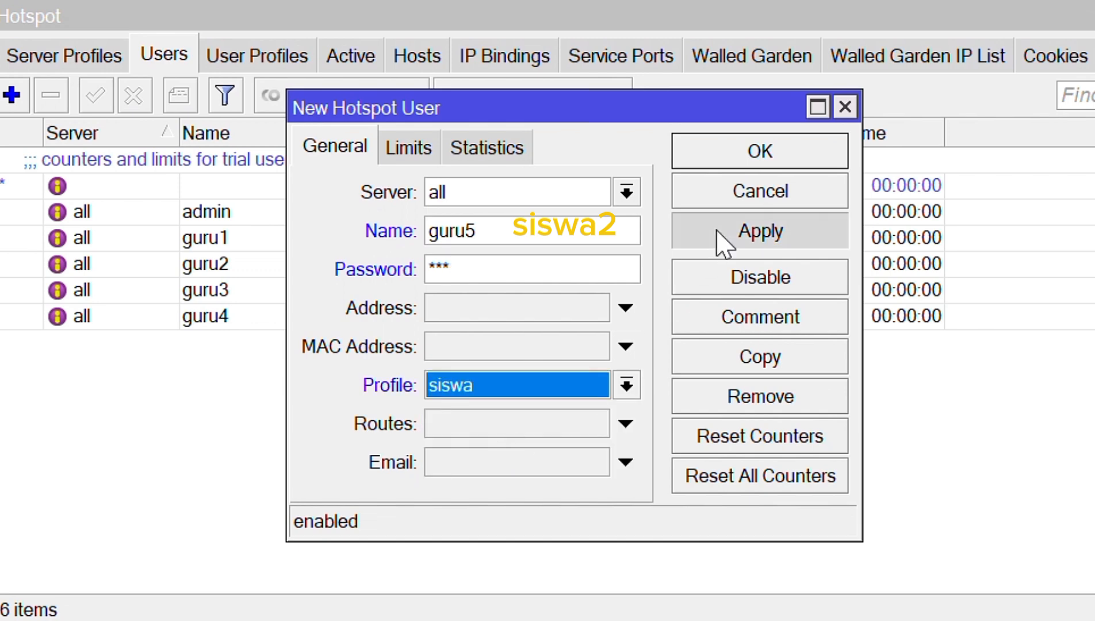
left_click(754, 151)
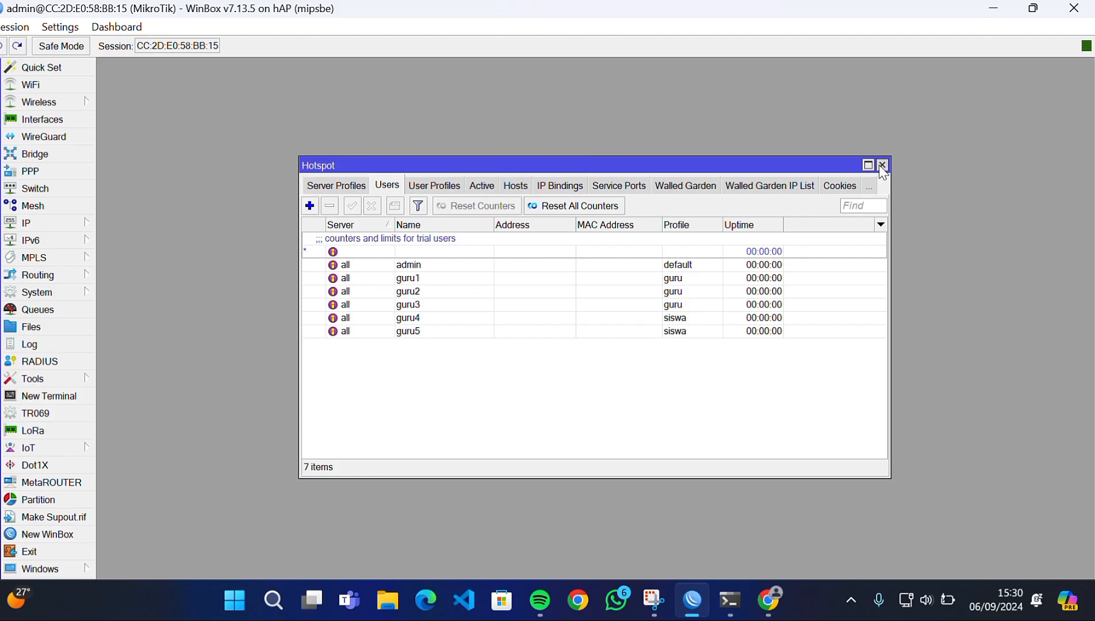
left_click(881, 162)
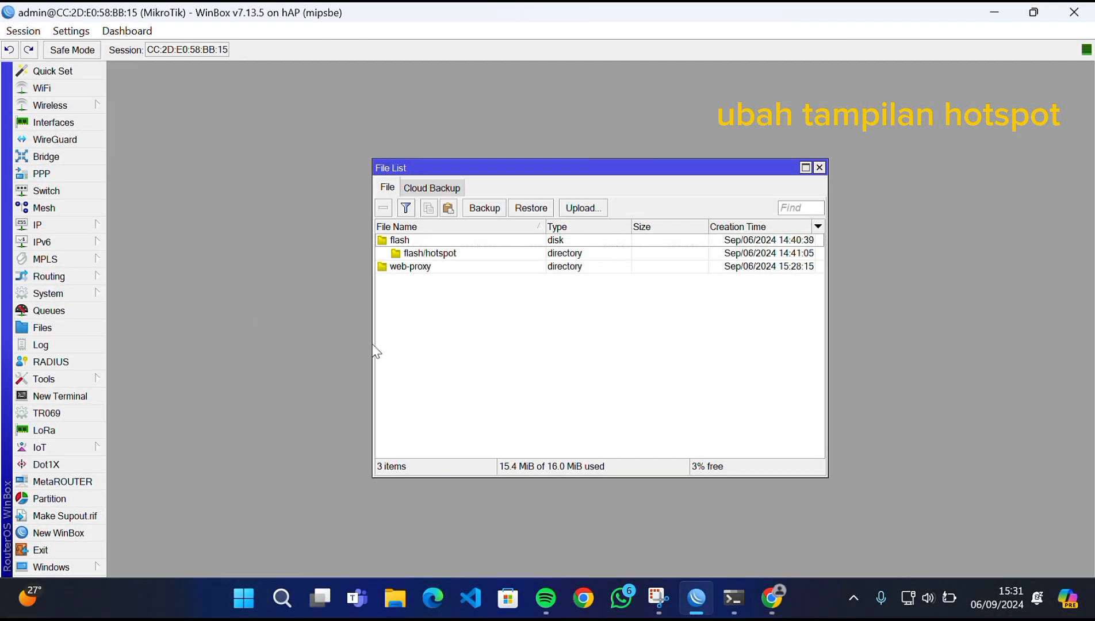
- Upload every file in Documents\Key_ID\Key_ID, from alogin.html onward, to the router
left_click(591, 208)
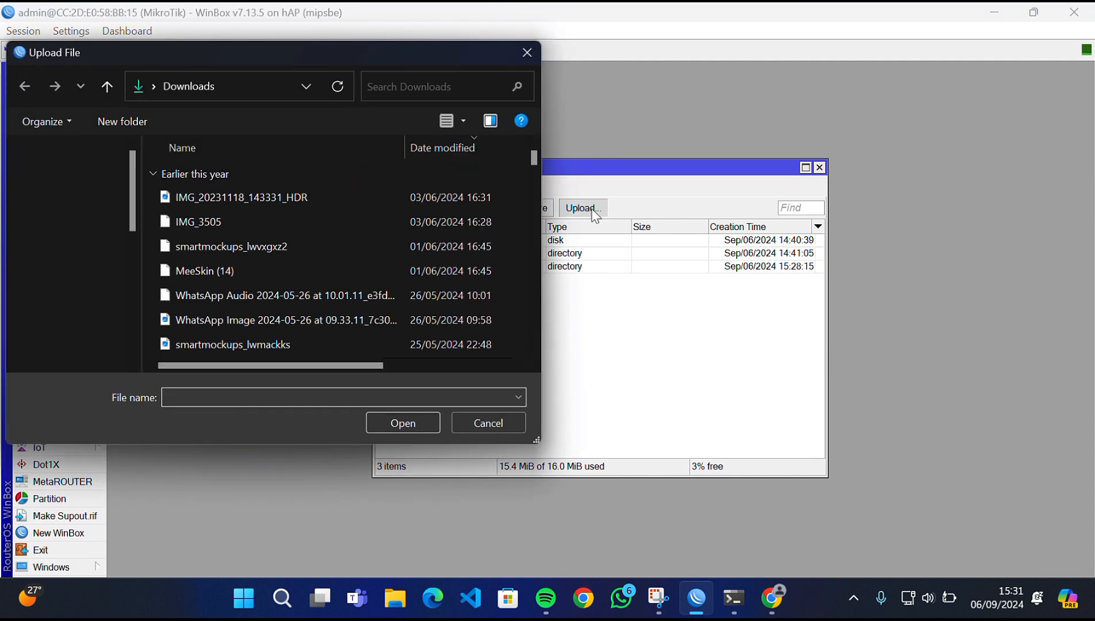
scroll(106, 305, "up", 5)
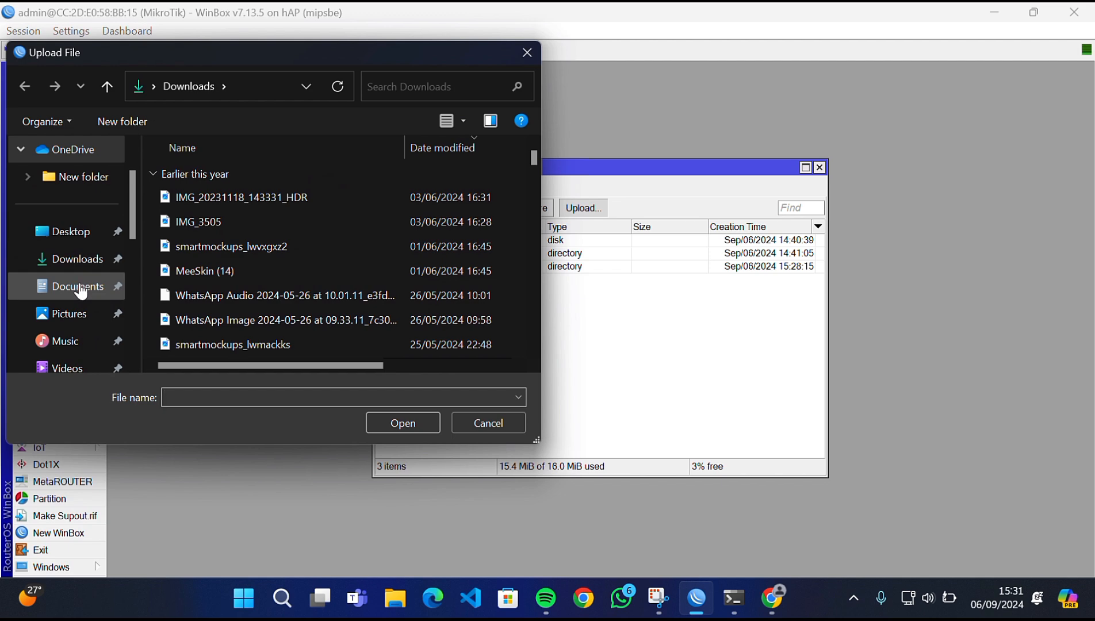
scroll(80, 292, "down", 5)
scroll(80, 292, "up", 5)
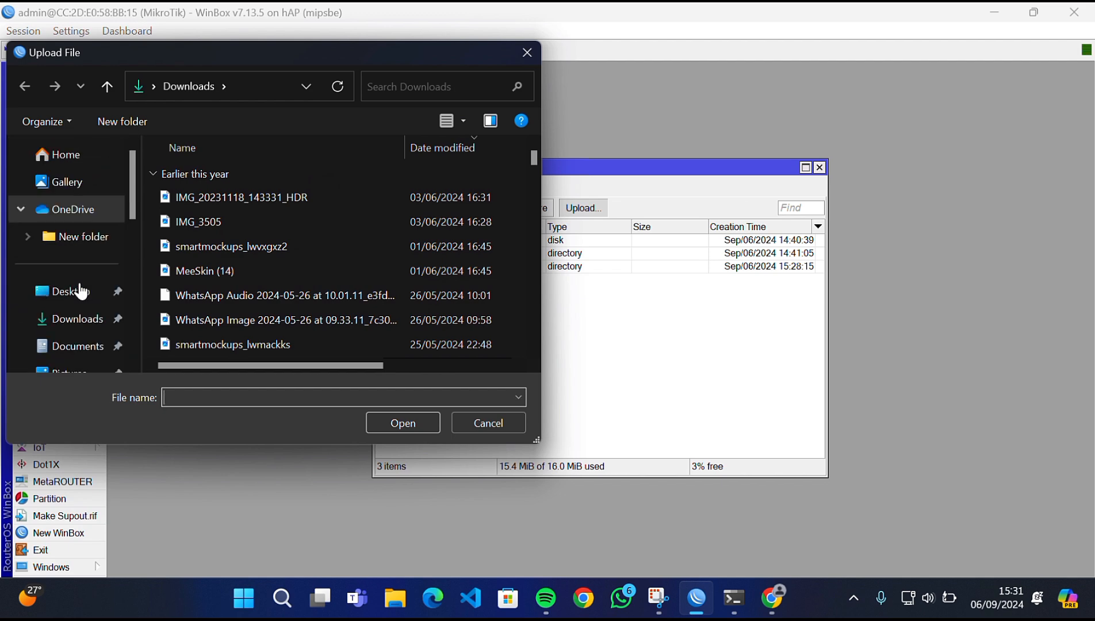
left_click(94, 344)
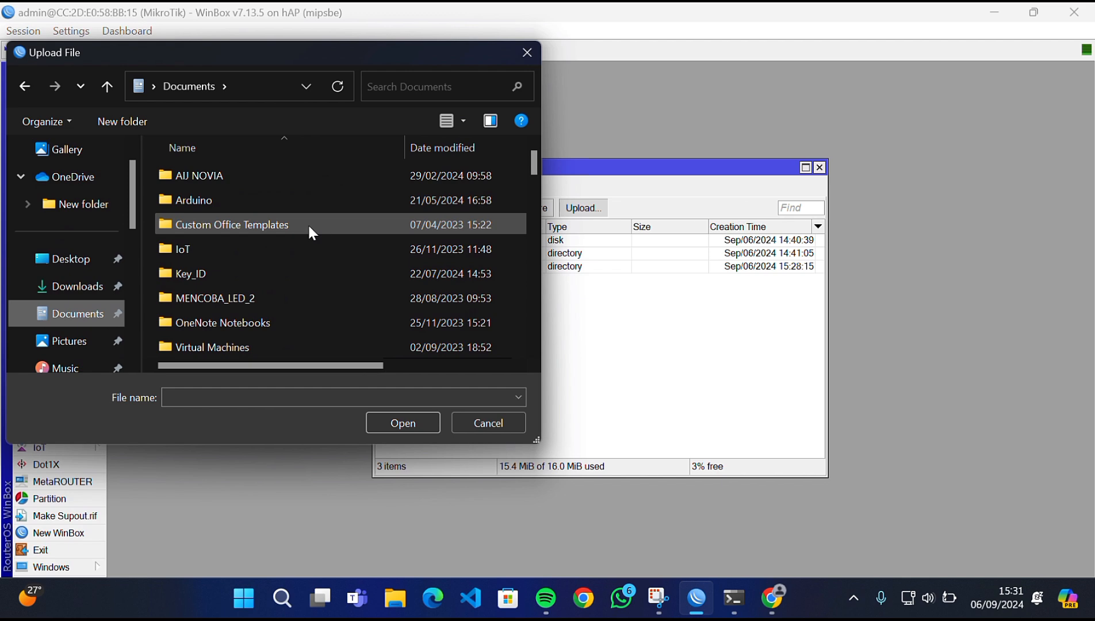
scroll(309, 226, "down", 2)
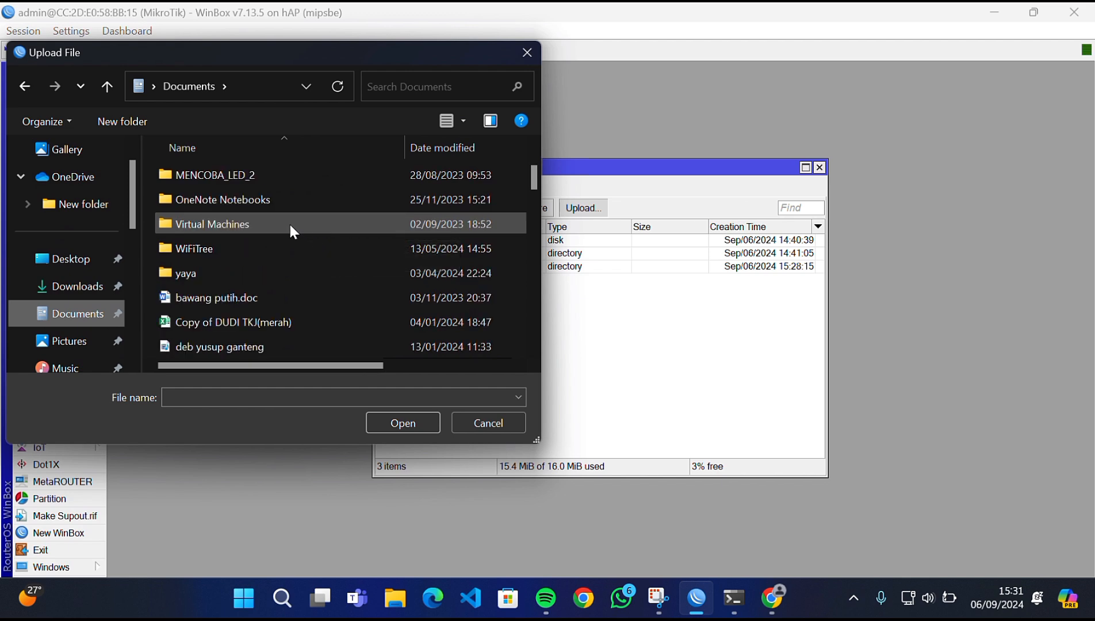
scroll(291, 227, "up", 2)
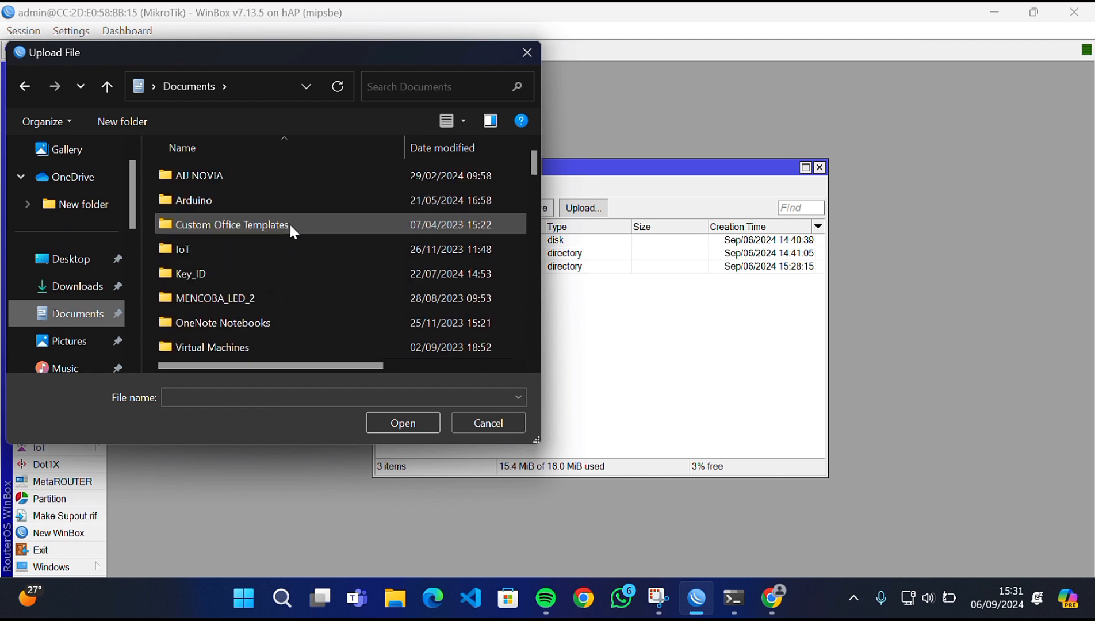
double_click(264, 283)
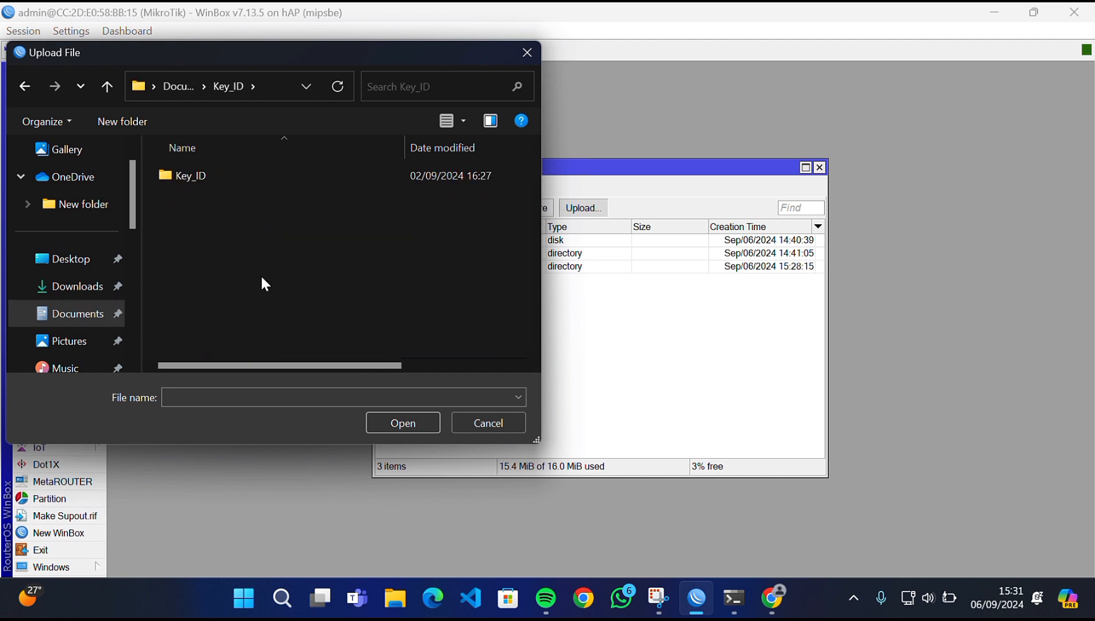
double_click(237, 179)
left_click(237, 182)
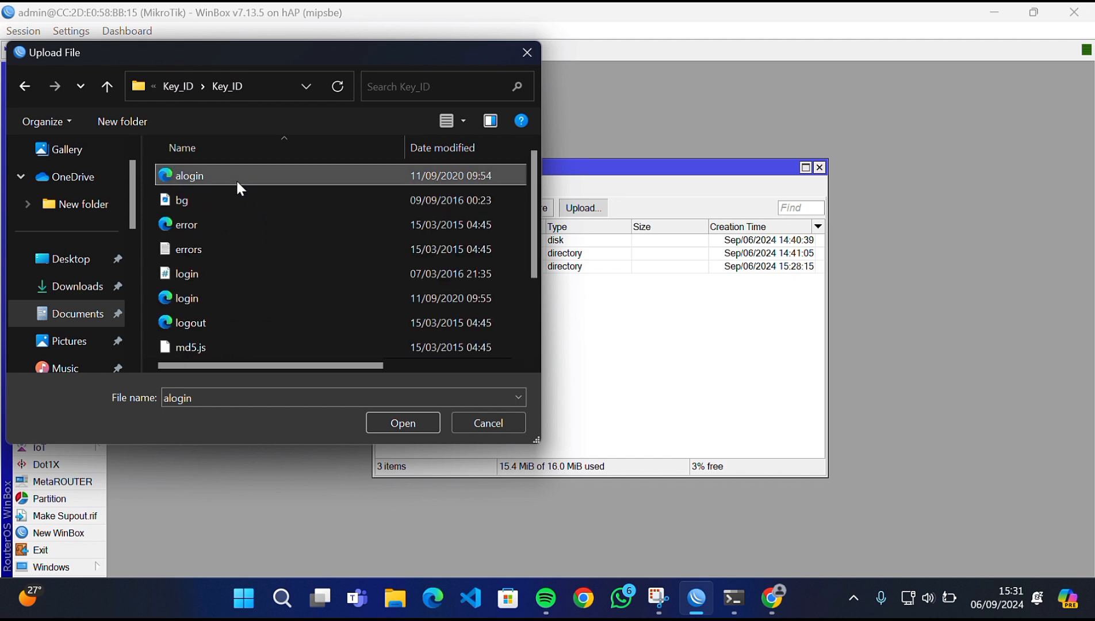
key("ctrl+a")
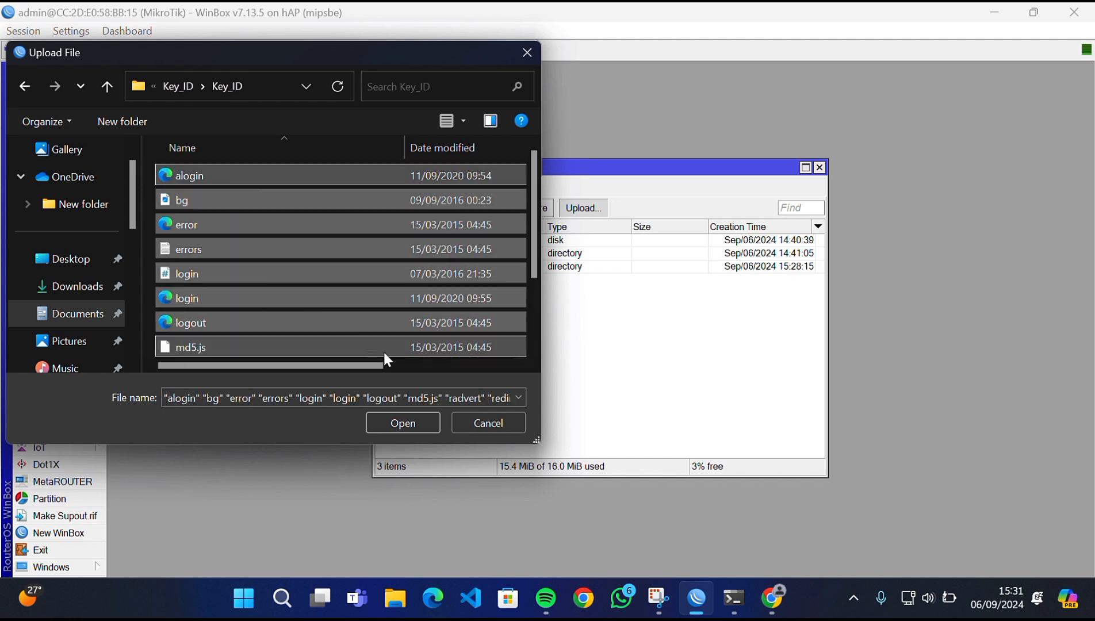
left_click(400, 423)
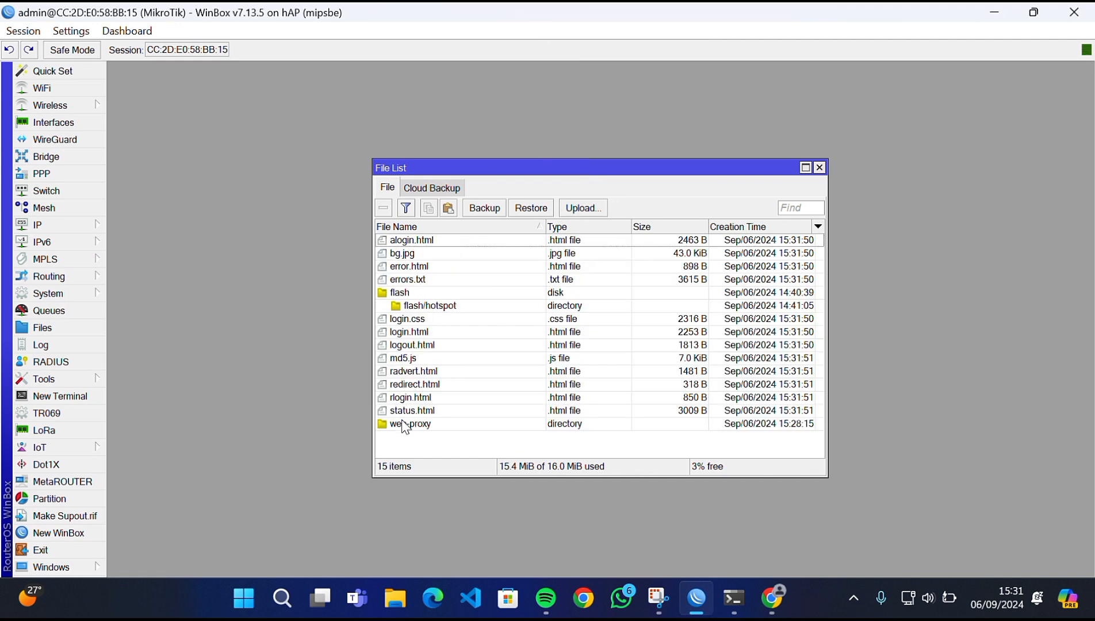
- Move alogin.html–errors.txt, then login.css–status.html into flash/hotspot, and close File List
left_click(444, 244)
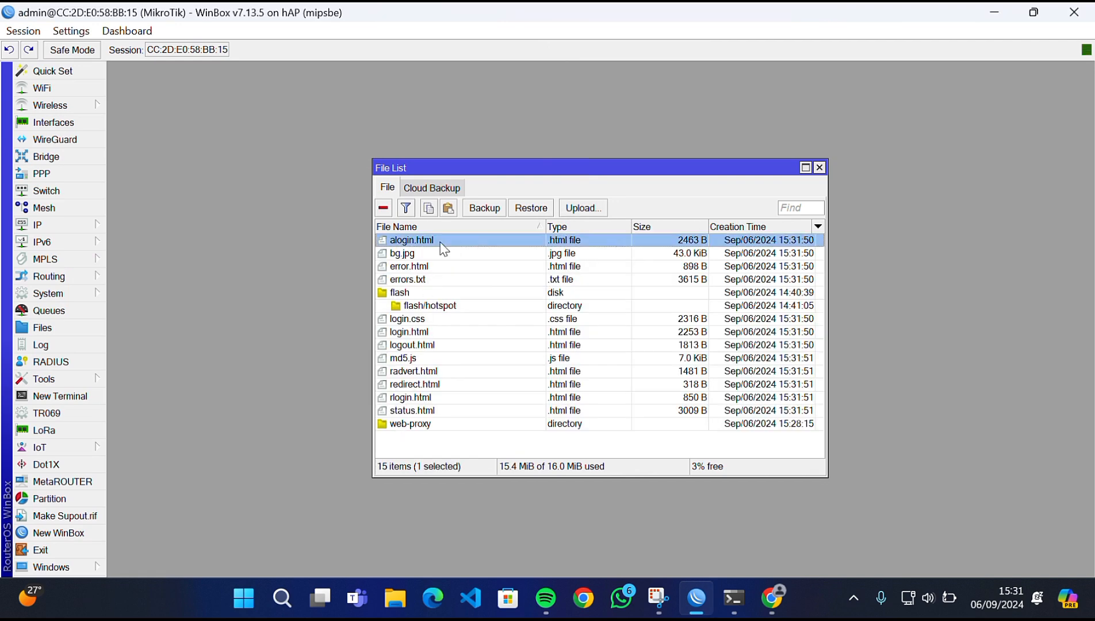
left_click(429, 280, "shift")
left_click_drag(425, 258, 444, 303)
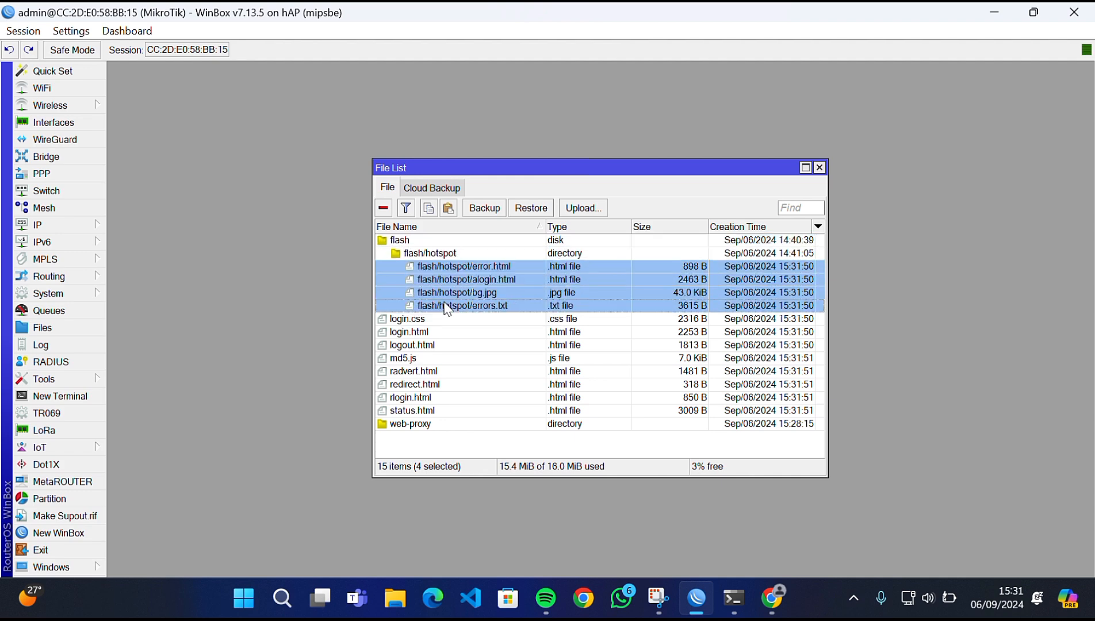
left_click(419, 324)
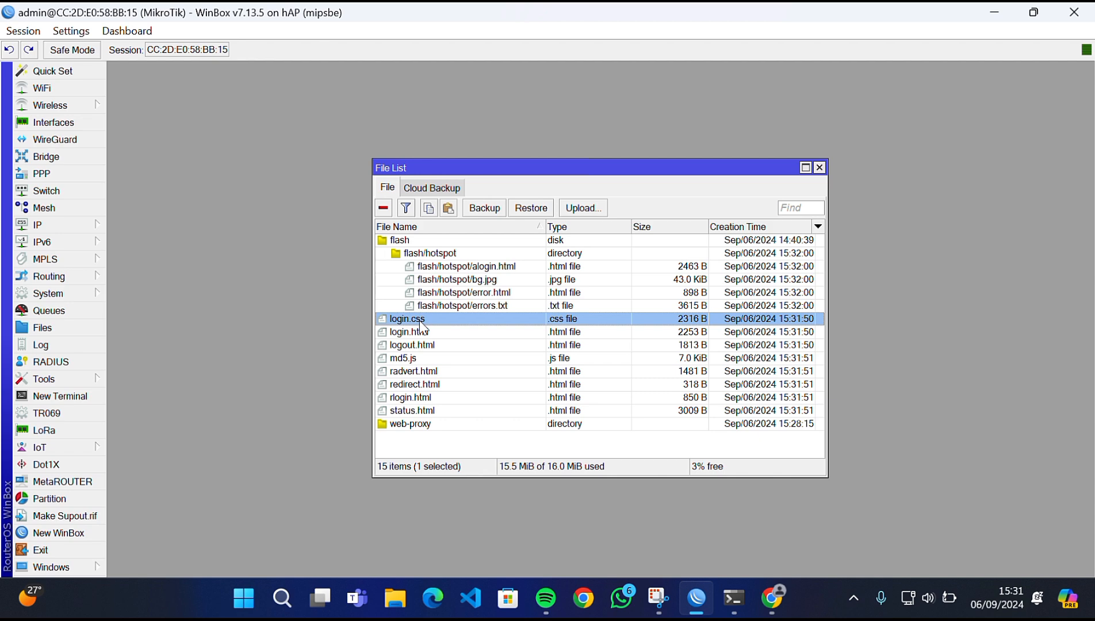
left_click(429, 412, "shift")
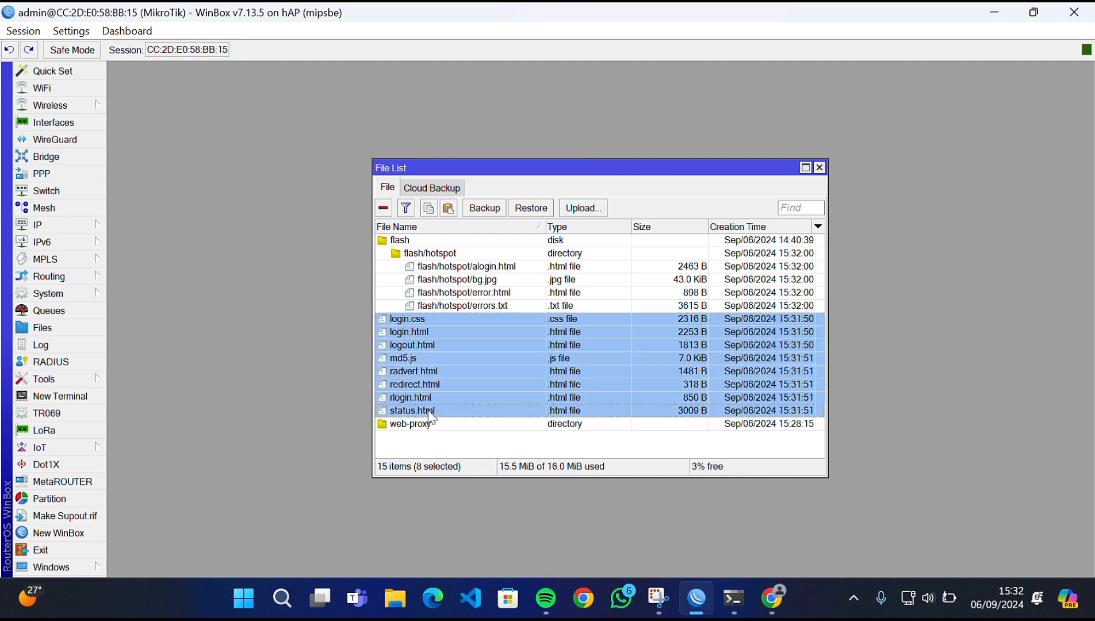
left_click_drag(428, 373, 445, 259)
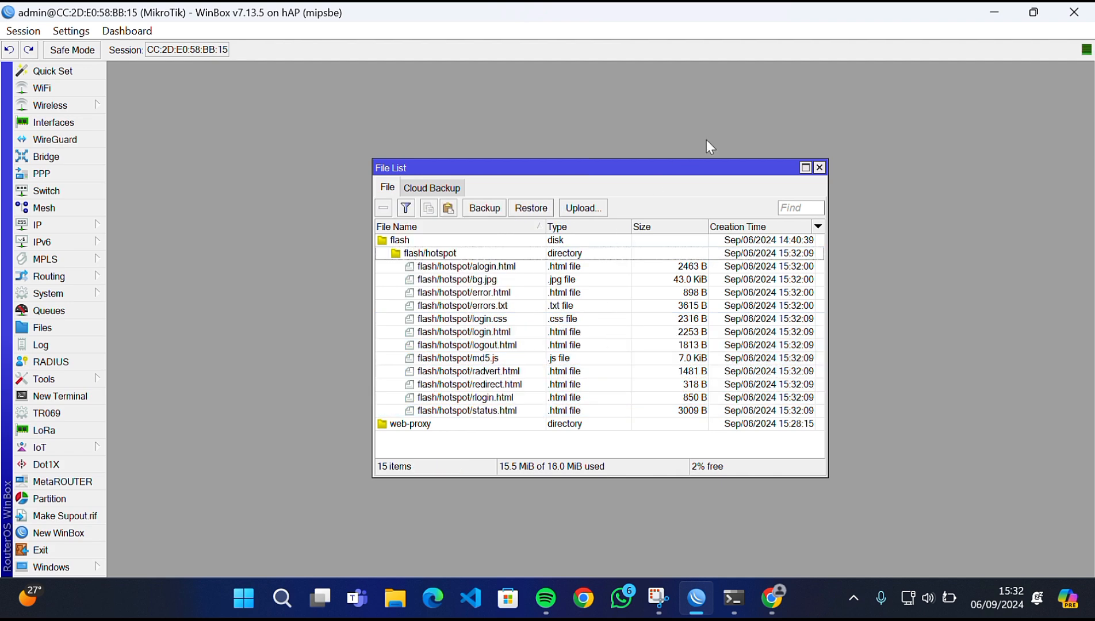
left_click(818, 168)
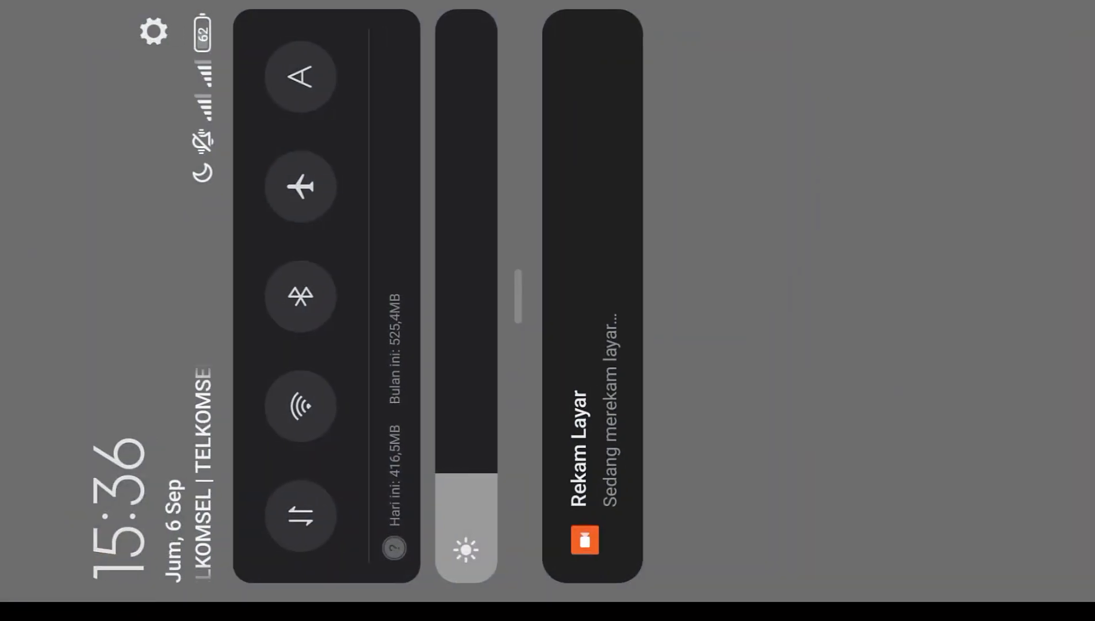
- Turn on the phone's Wi-Fi and join the MikroTik hotspot network
left_click_drag(517, 296, 862, 296)
left_click(303, 366)
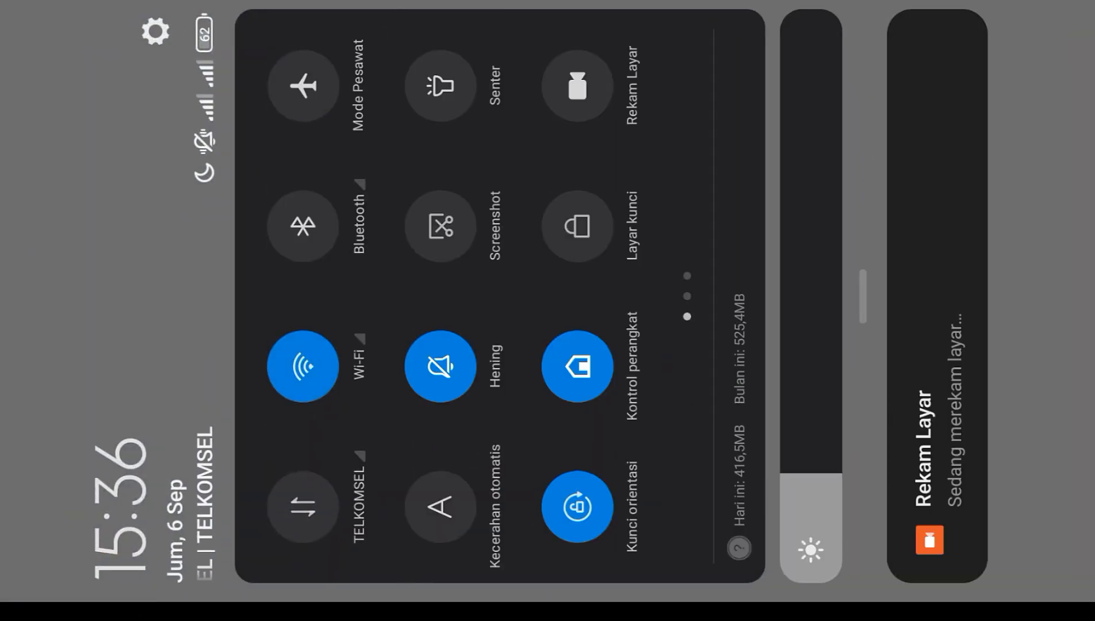
left_click(303, 366)
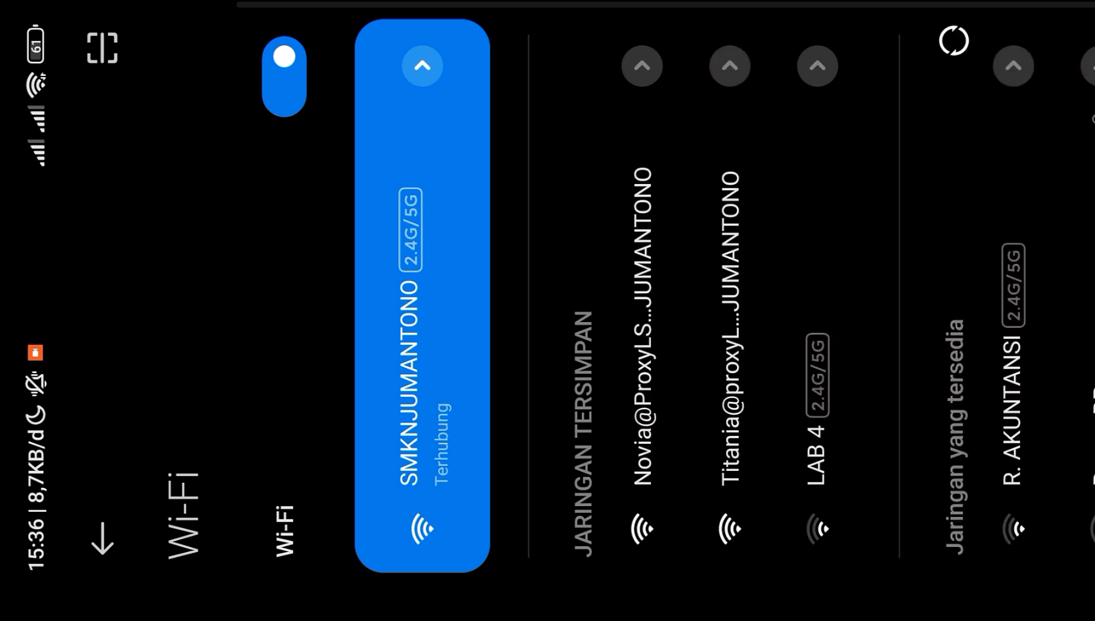
left_click(642, 327)
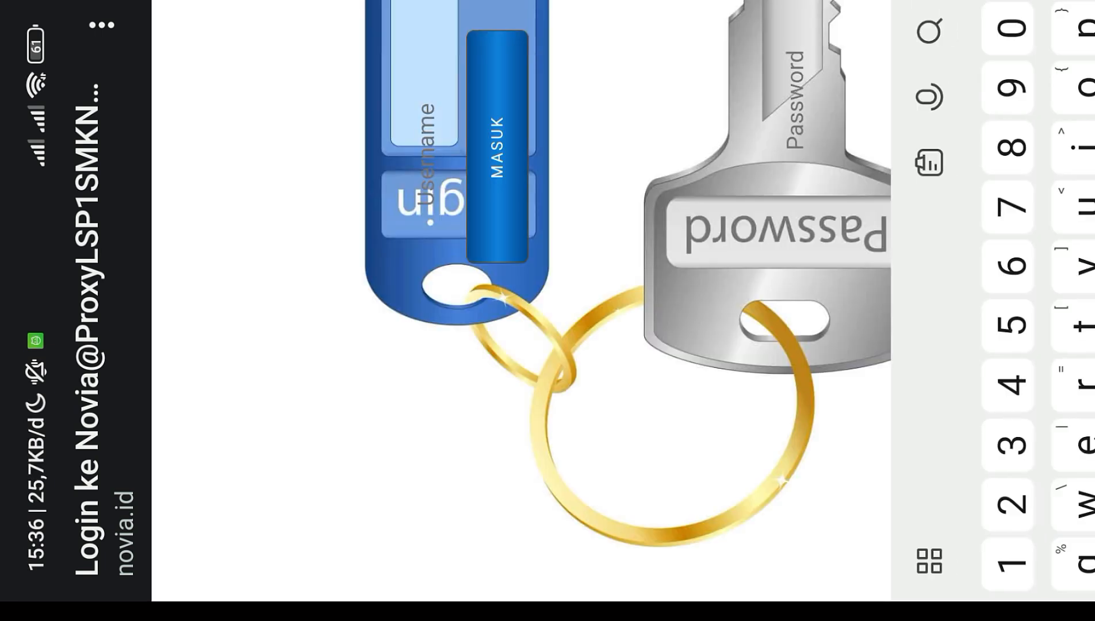
- Log in to the hotspot as guru1 with its password, then return home
type("guru1")
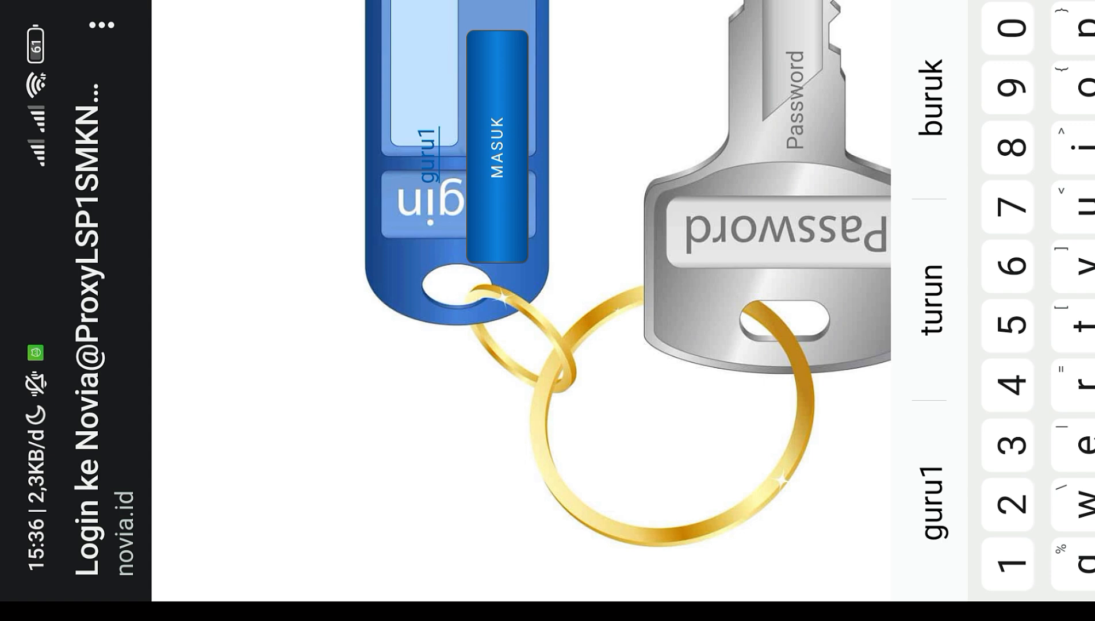
left_click(795, 99)
type("123")
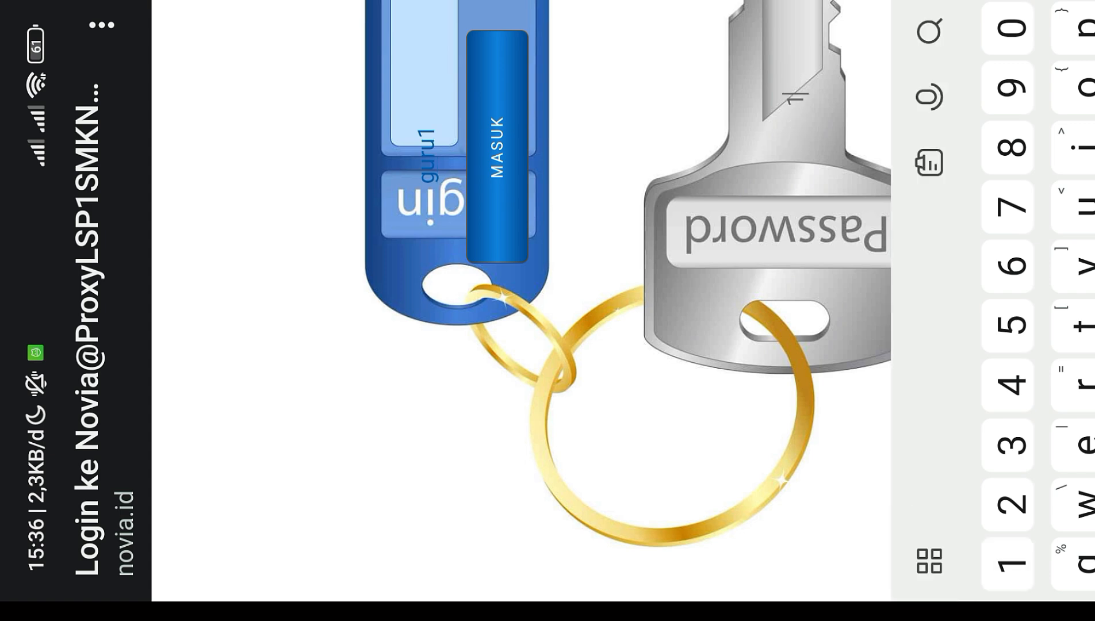
left_click(497, 147)
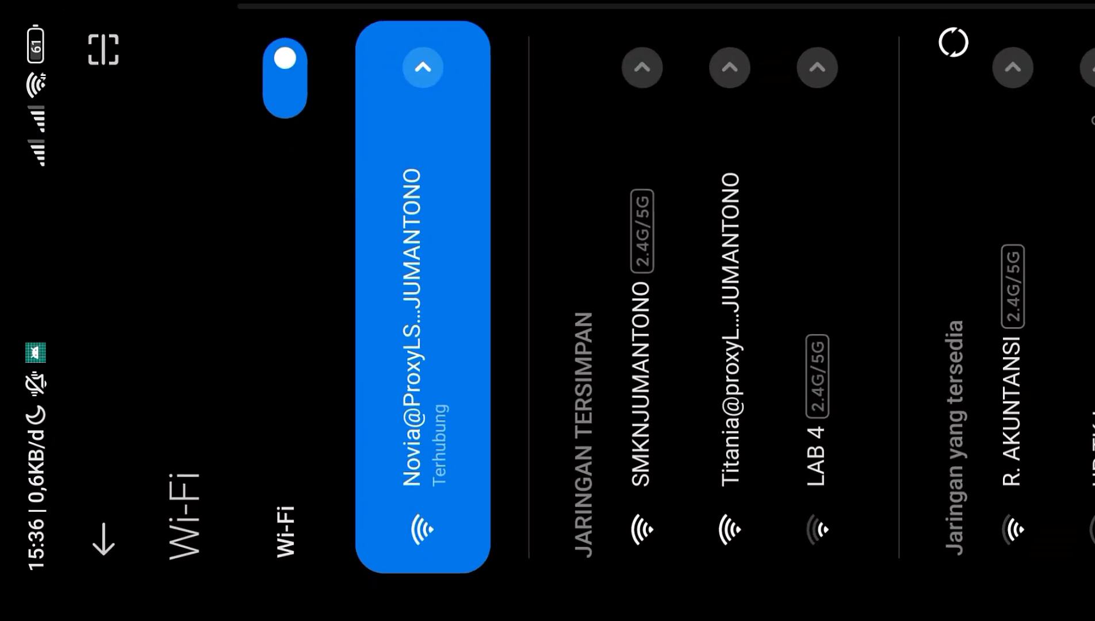
key("Home")
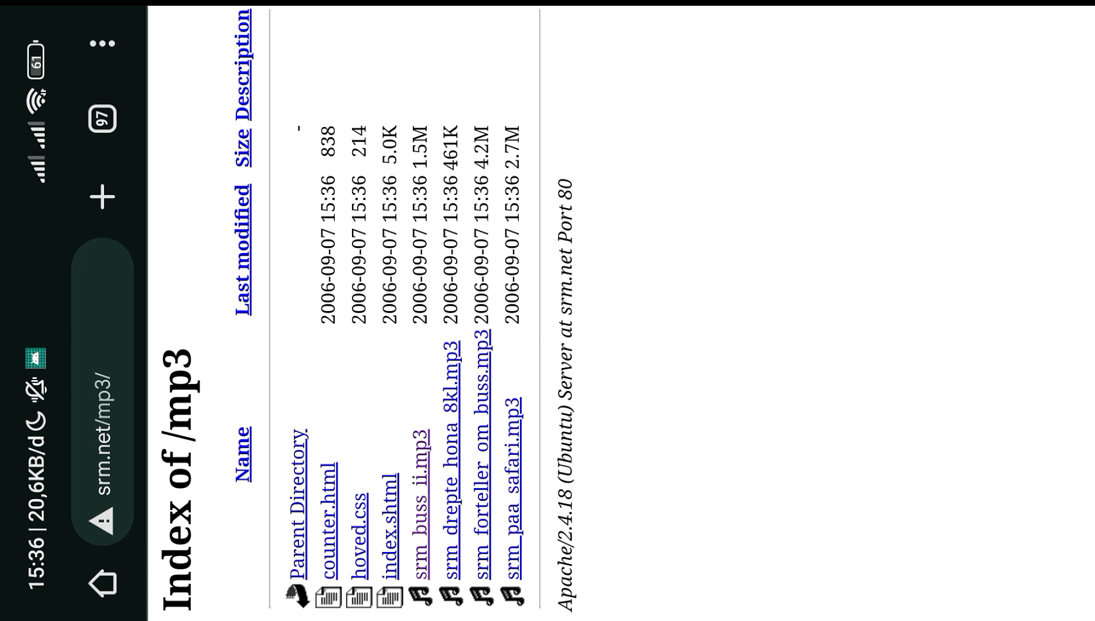
- Search 'index mp3', open srm.net's /mp3 listing and try downloading srm_buss_ii.mp3
left_click(103, 403)
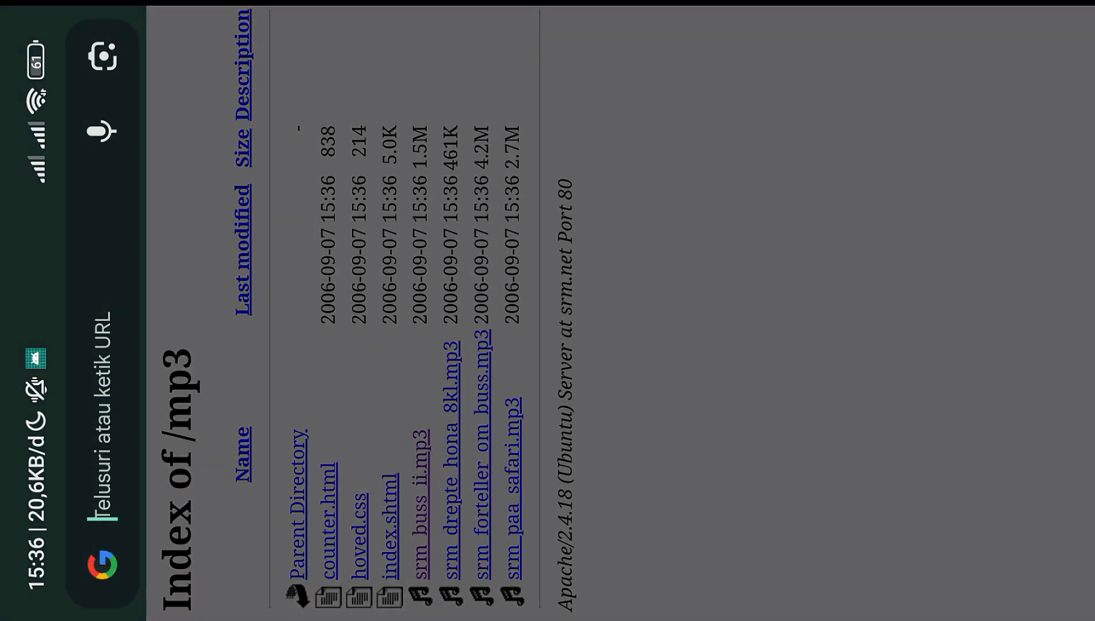
type("inde")
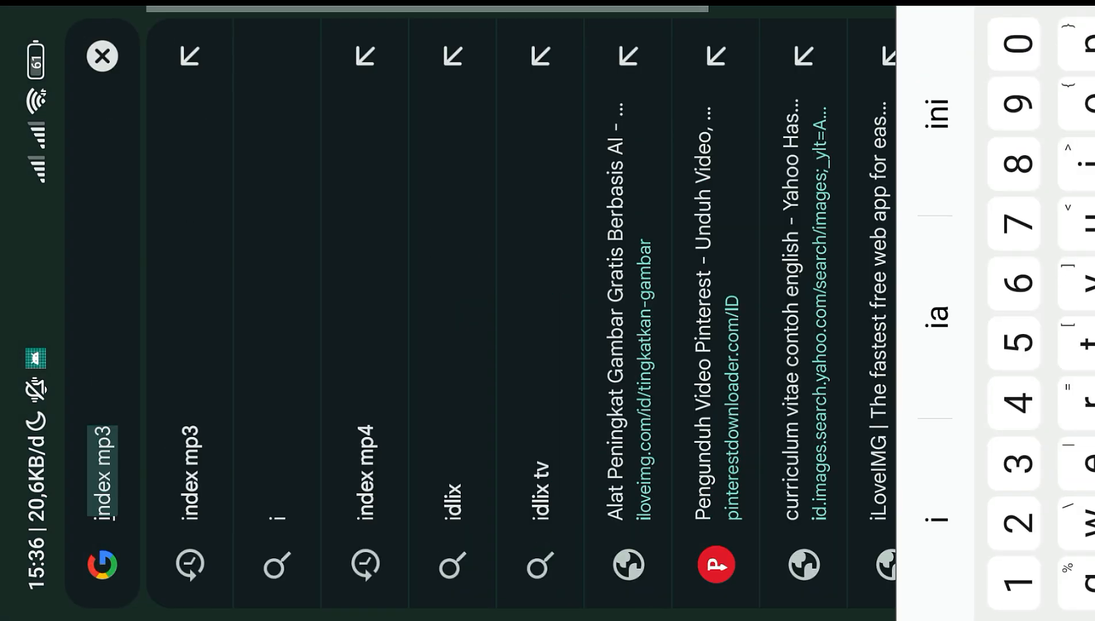
type("x mp3")
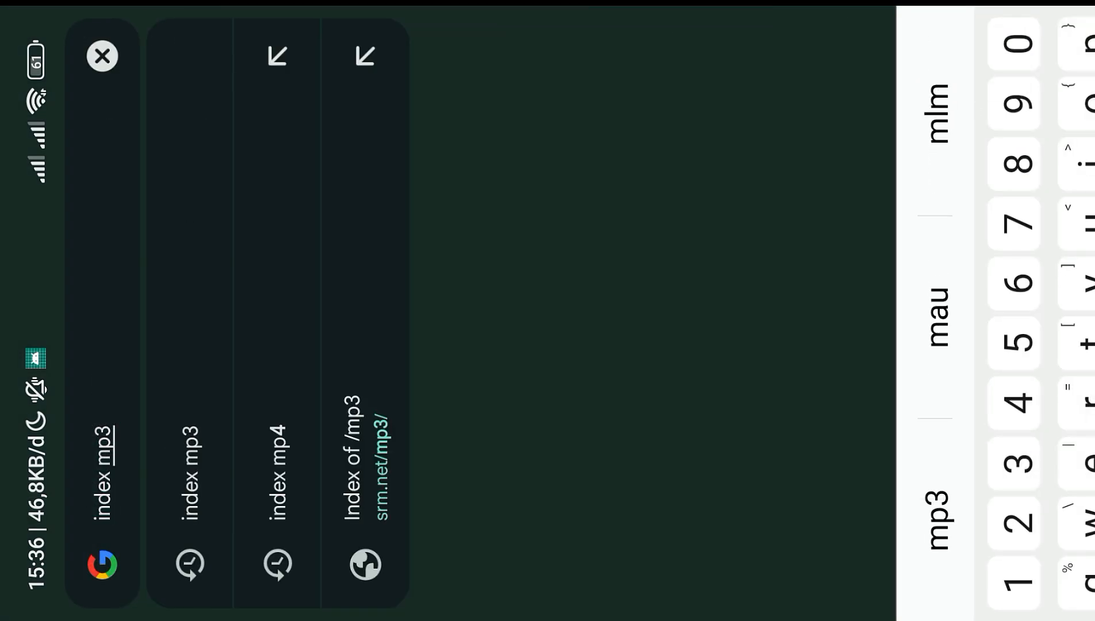
left_click(365, 460)
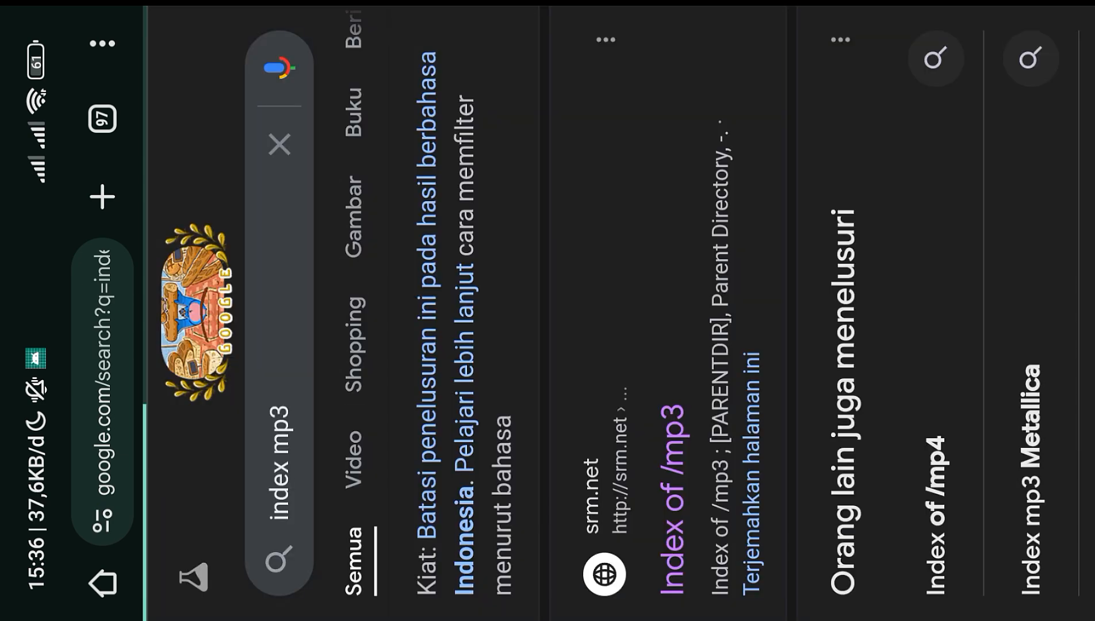
left_click(673, 499)
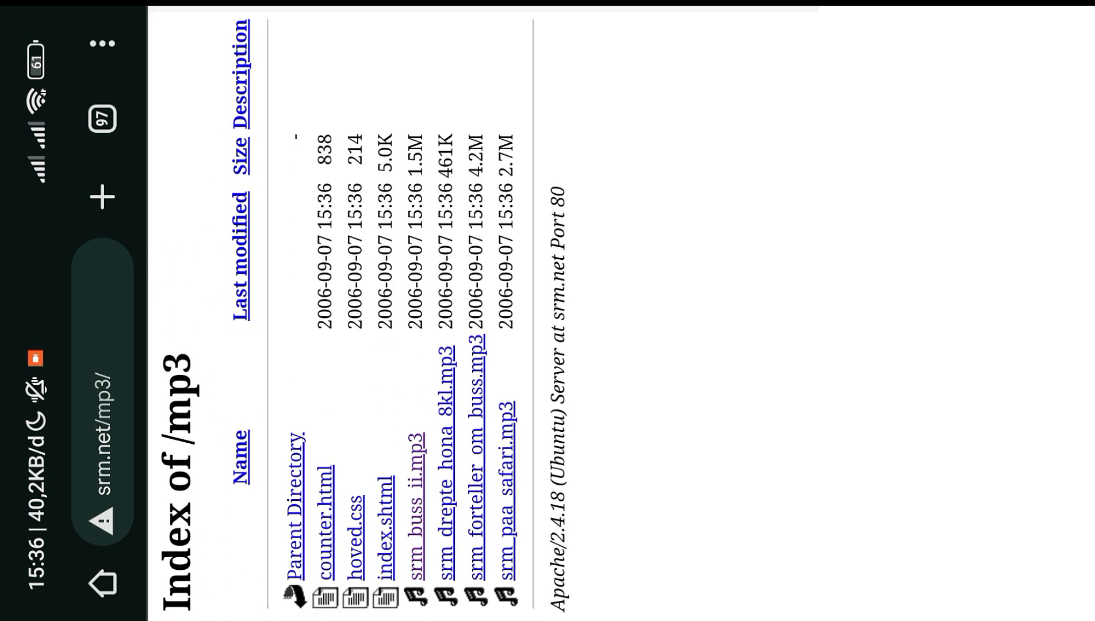
left_click(416, 518)
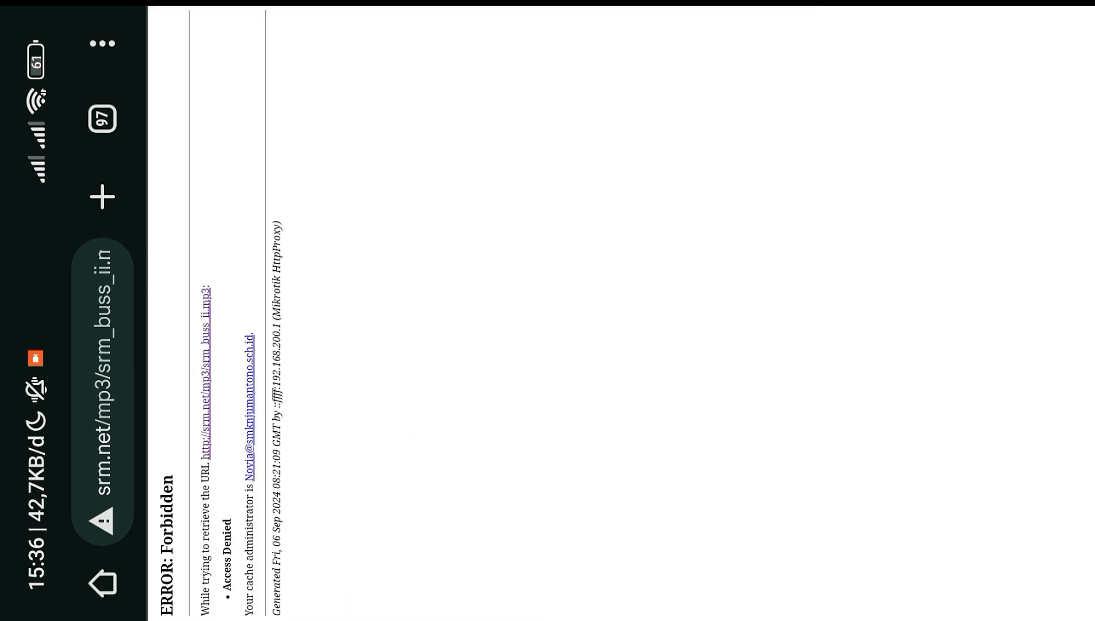
scroll(621, 313, "up", 2)
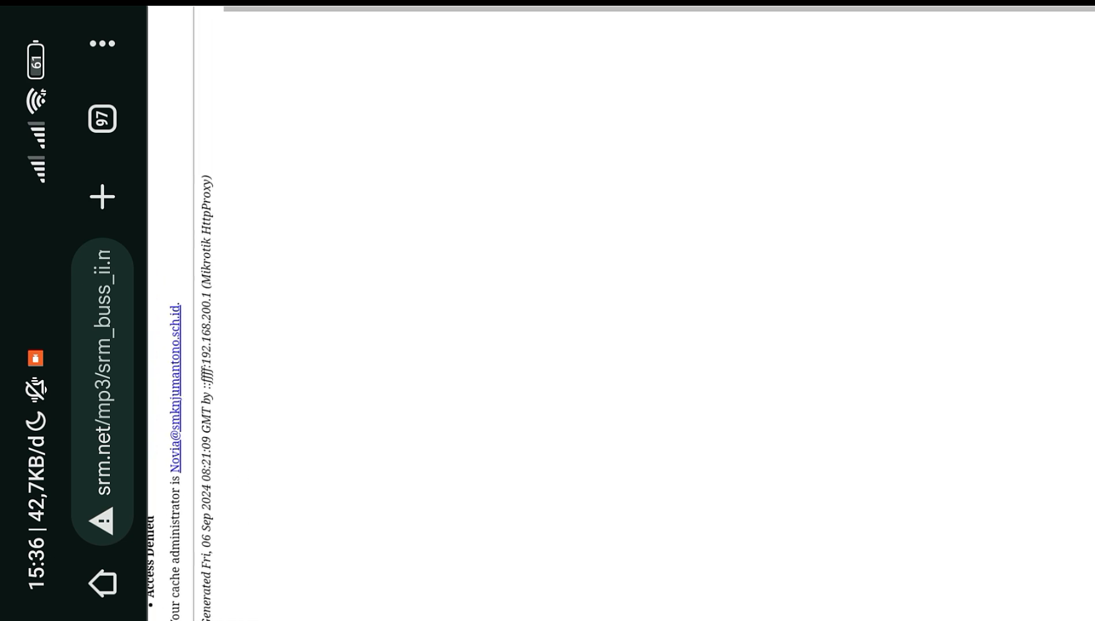
scroll(621, 313, "left", 2)
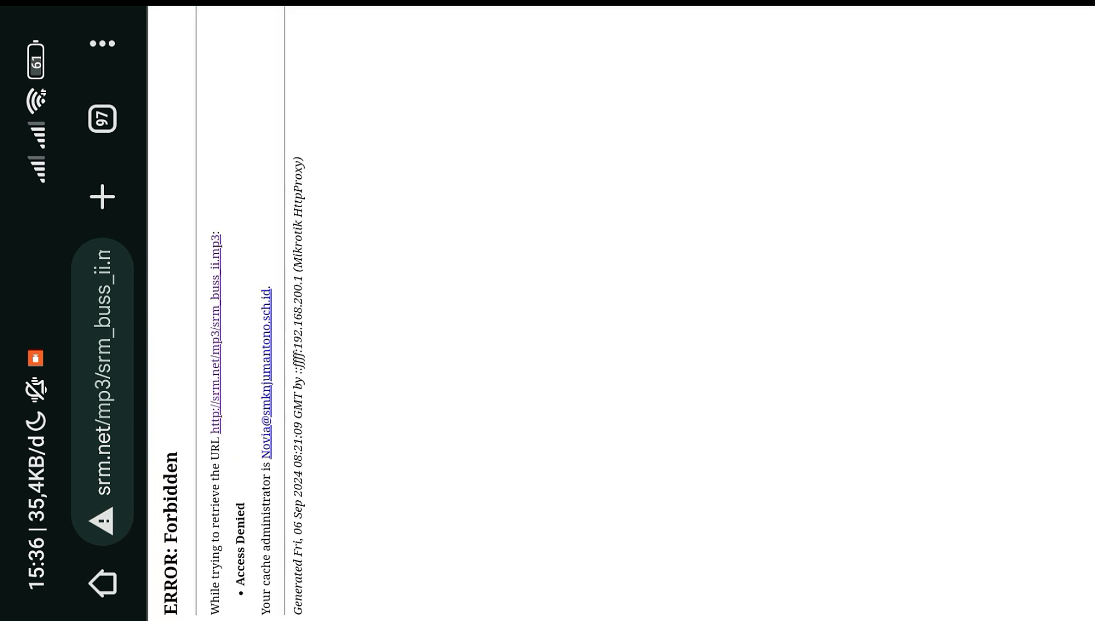
- Search 'index mp4', open papytane.com's /mp4 listing and try opening camimenu.mp4
left_click(102, 374)
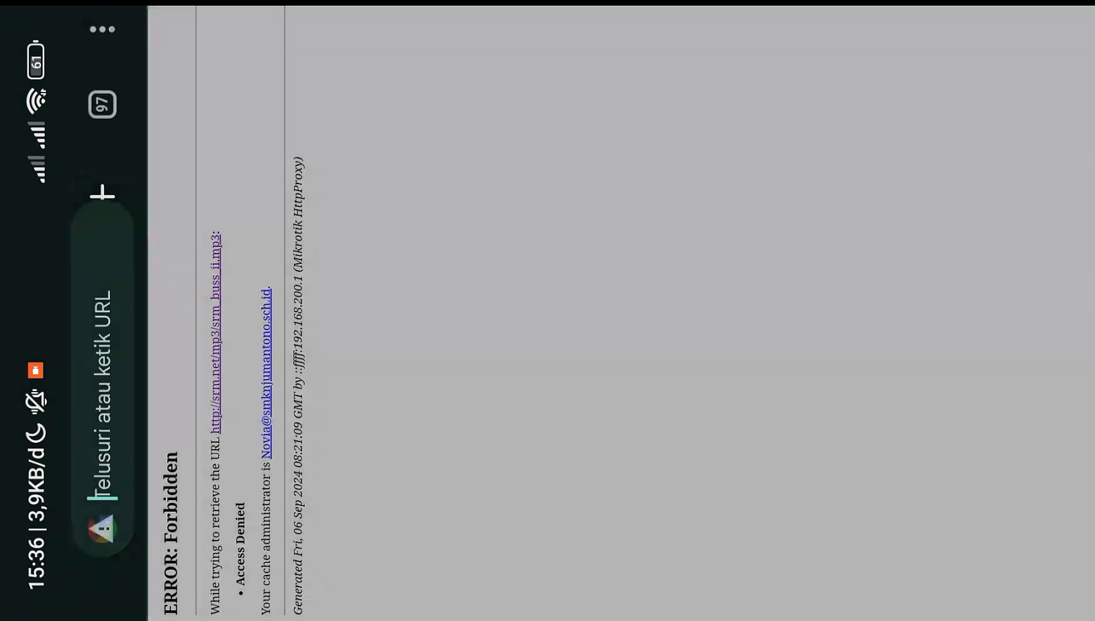
type("index mp4")
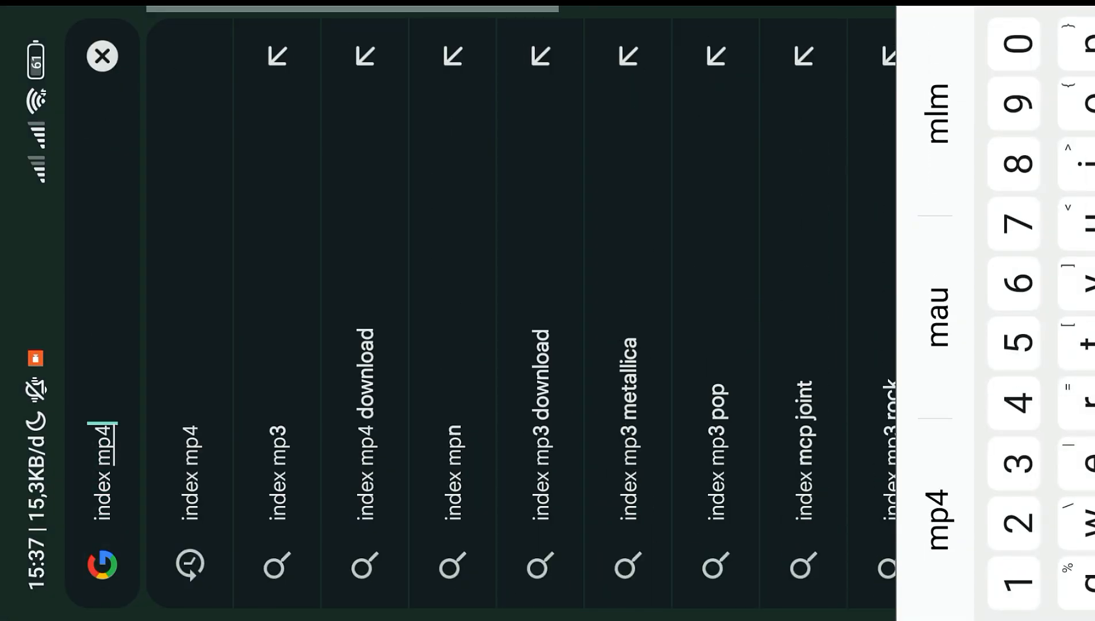
key("Return")
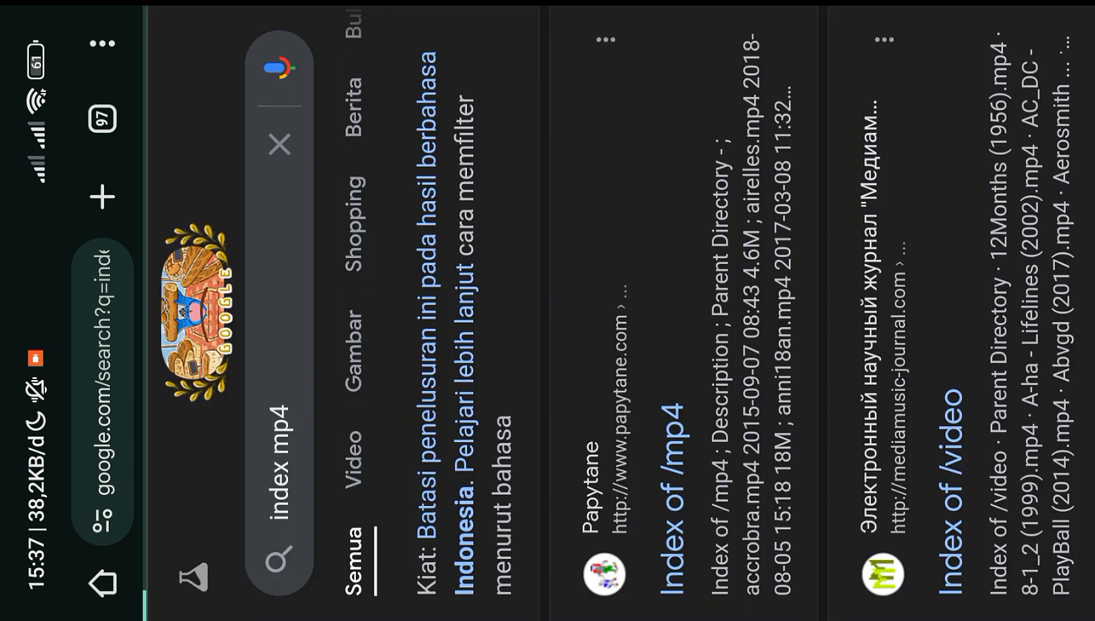
left_click(673, 500)
scroll(621, 310, "down", 5)
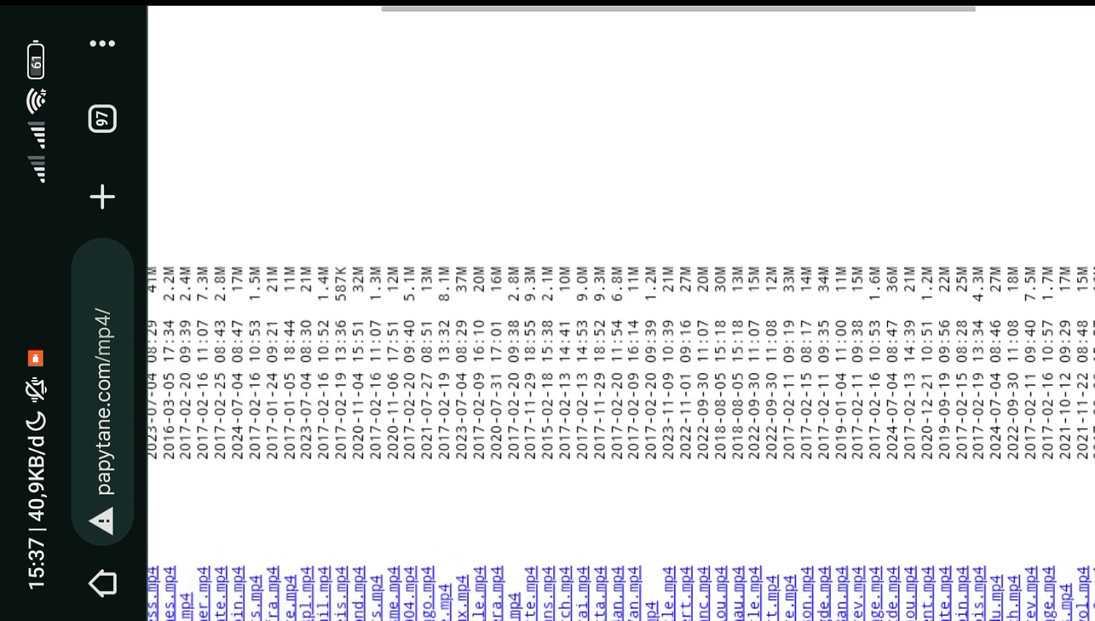
scroll(621, 310, "up", 3)
left_click(343, 518)
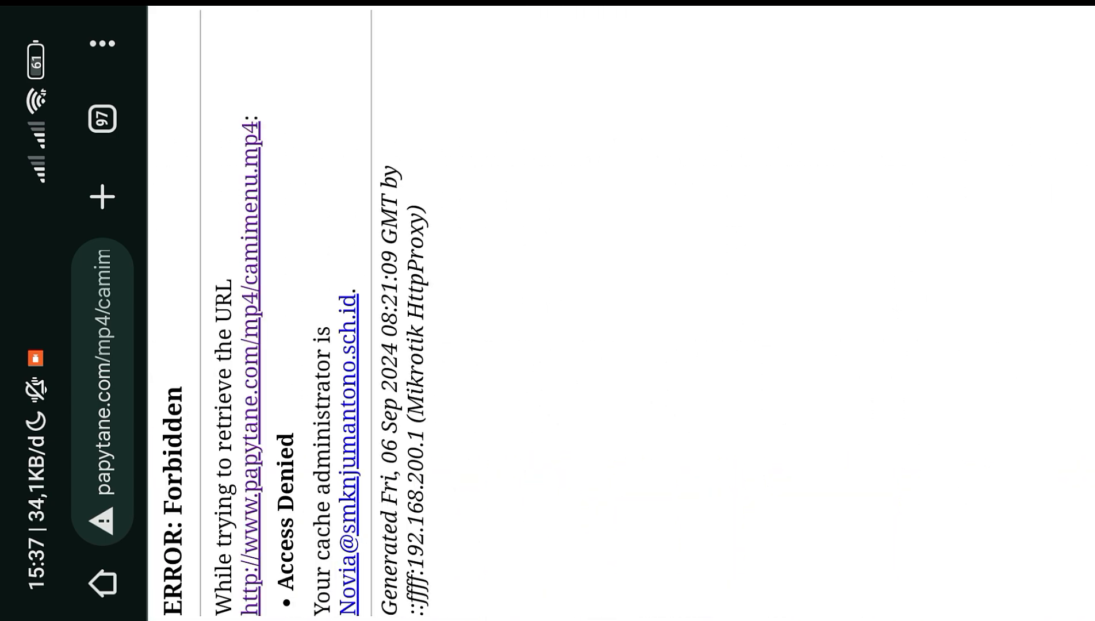
- Search 'index mkv', open the FFmpeg /mkv listing and try opening prores_bz2.mkv
left_click(102, 379)
type("index")
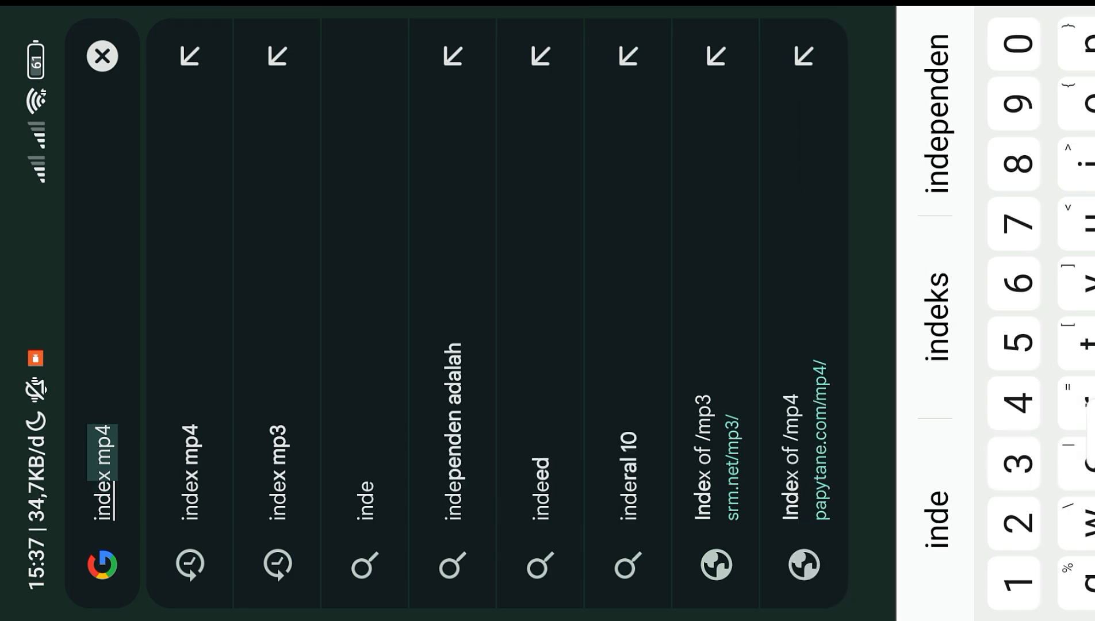
type(" mkv")
key("Return")
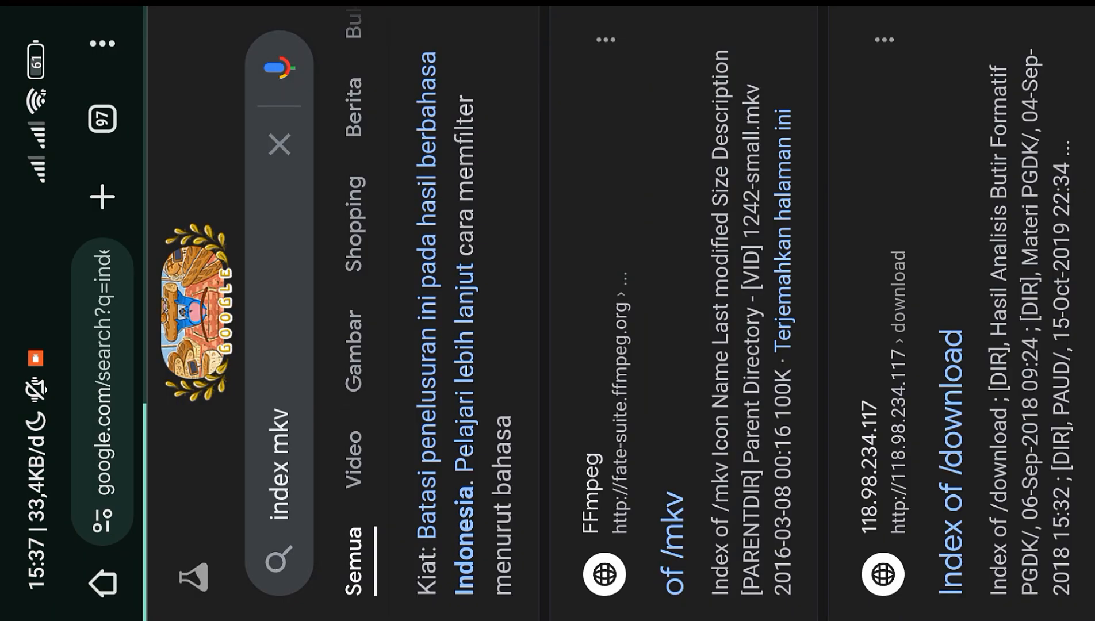
left_click(676, 540)
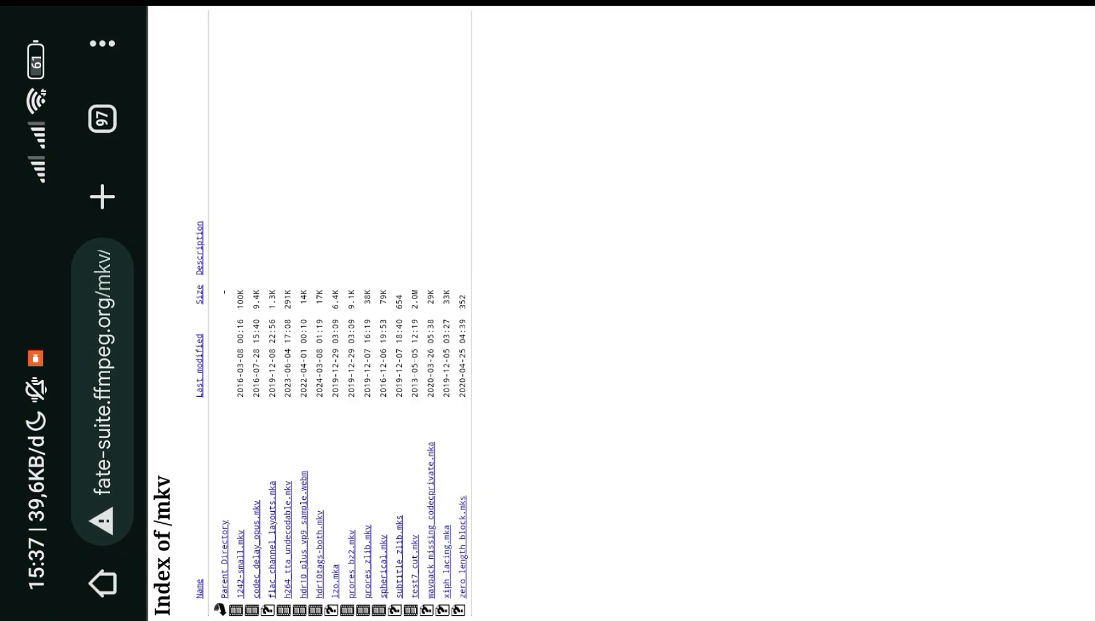
left_click(371, 472)
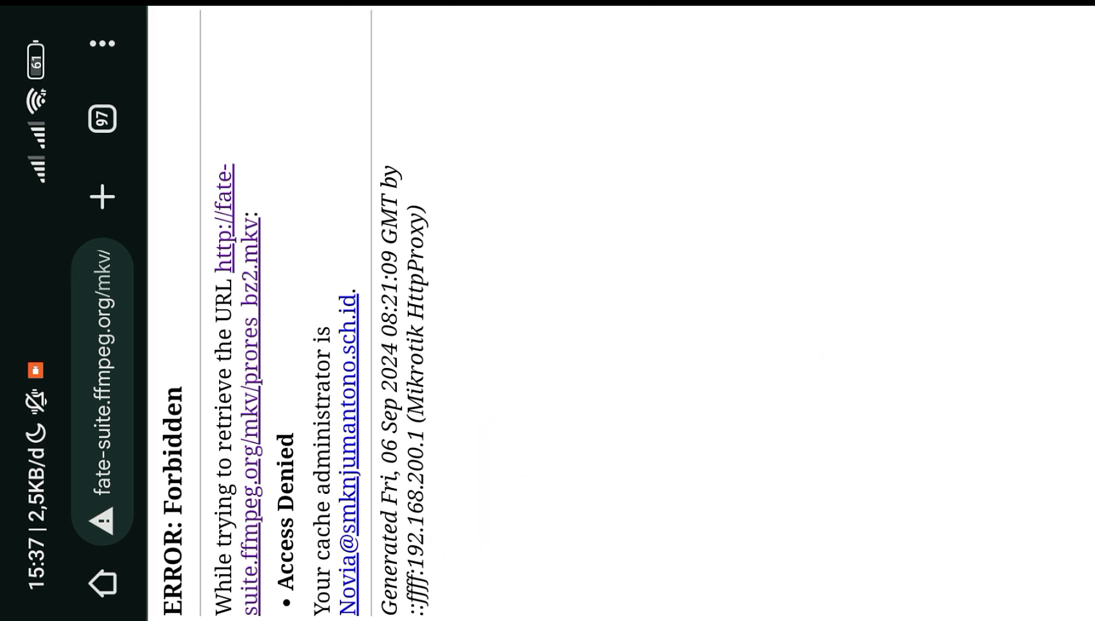
- Search 'speedtest' from the home-screen Google widget and run the speed test
key("Home")
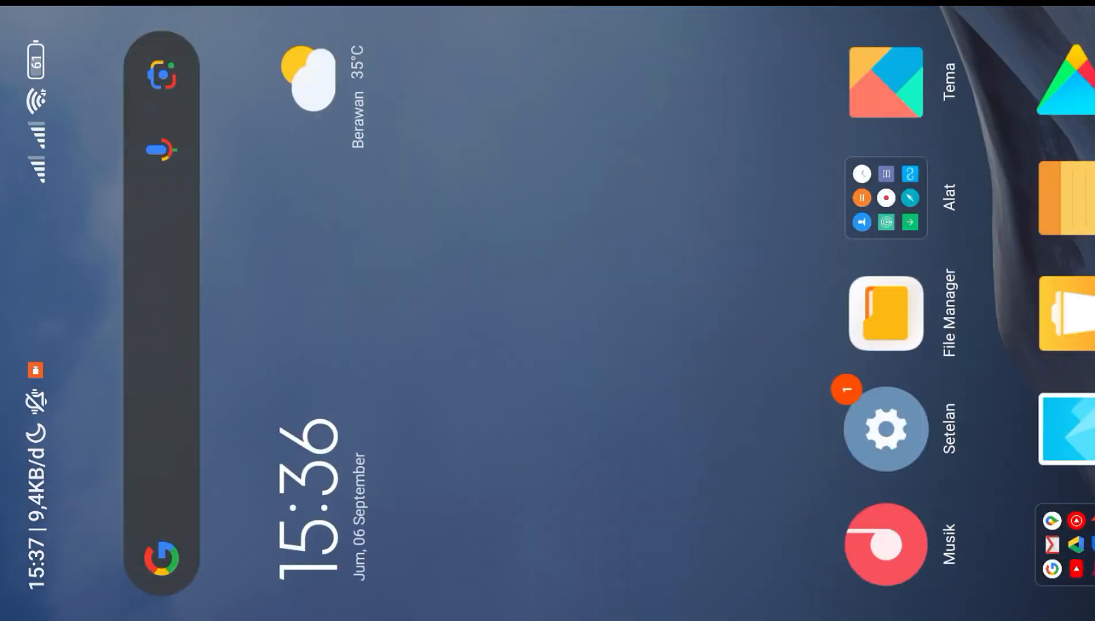
left_click(162, 316)
type("speedtest")
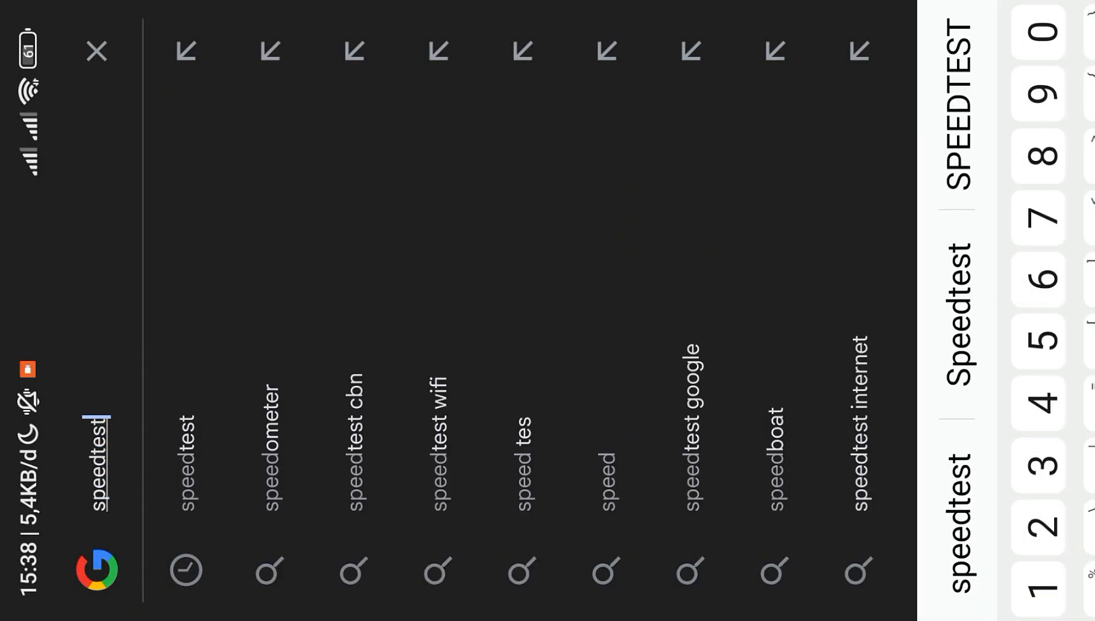
key("Return")
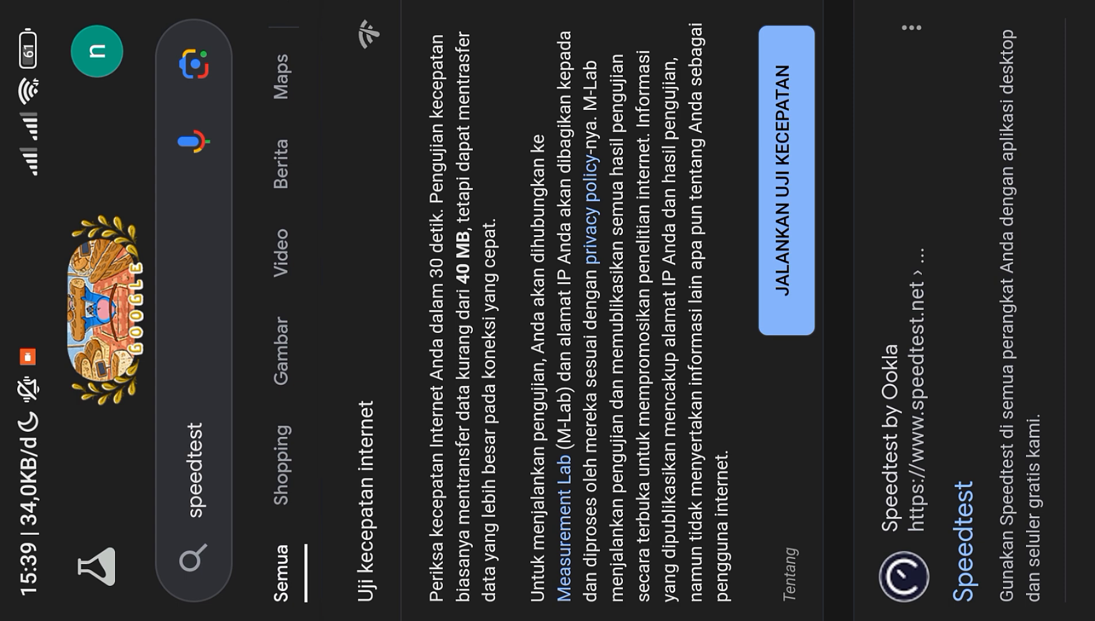
left_click(786, 180)
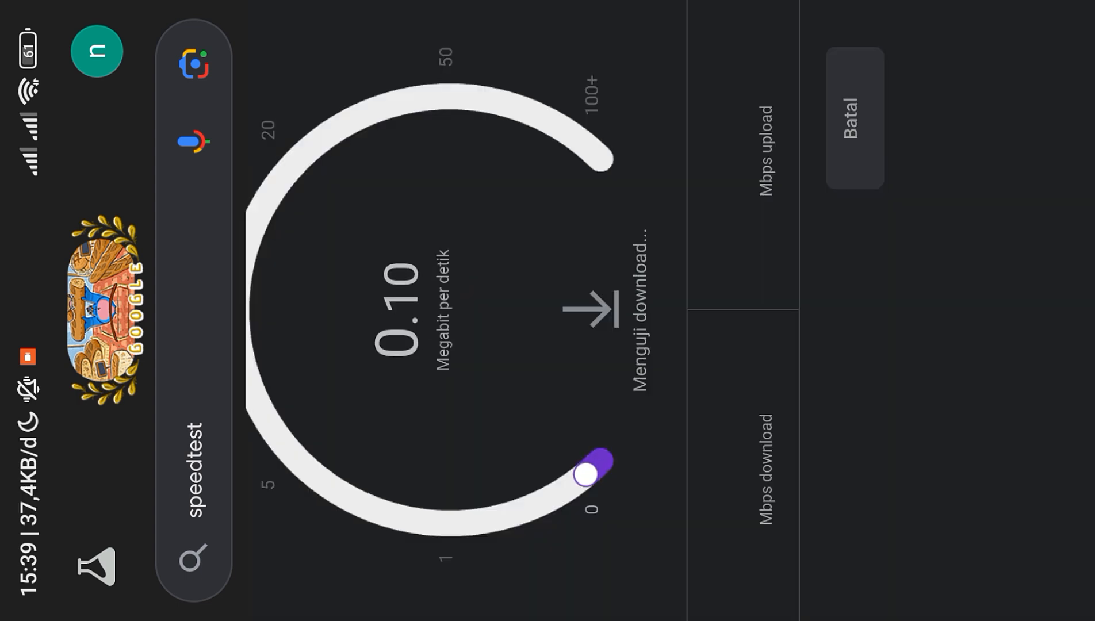